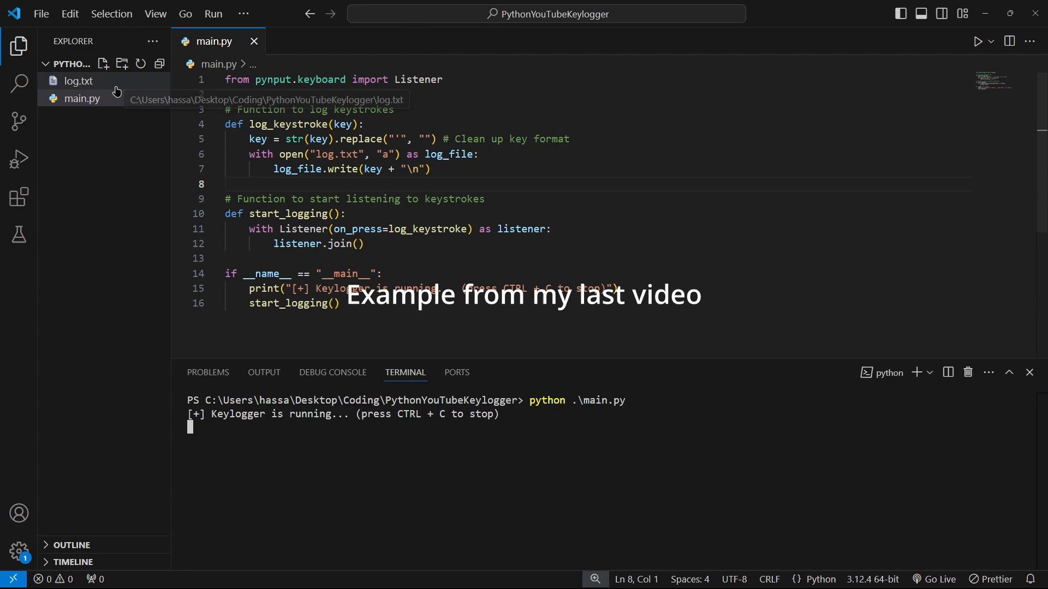
View log.txt with the captured keystrokes, then switch to the KeyloggerDetecter project's empty main.py.
left_click(78, 81)
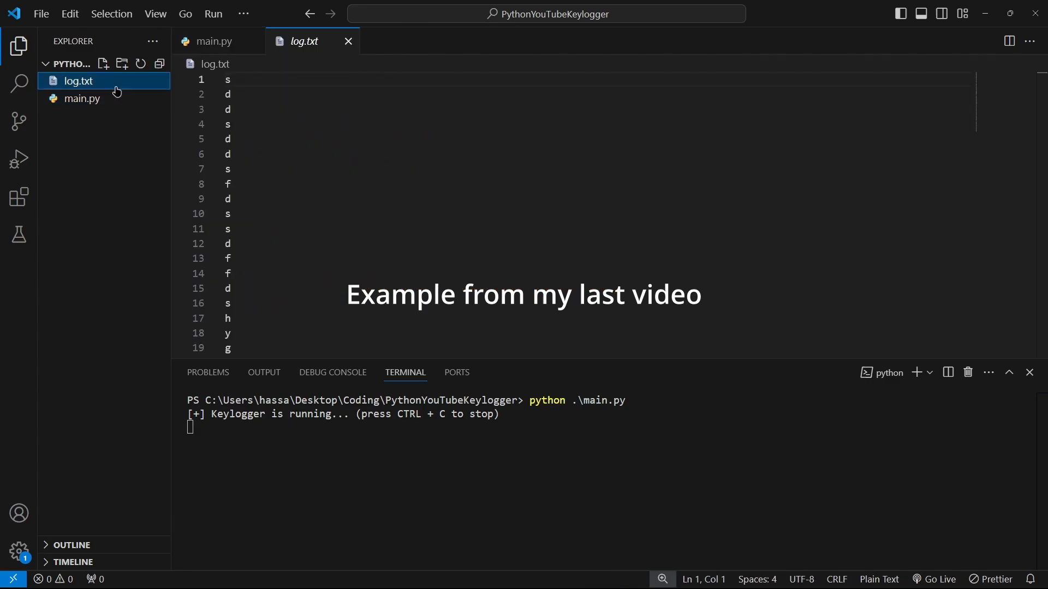
scroll(286, 130, "down", 10)
scroll(286, 130, "up", 5)
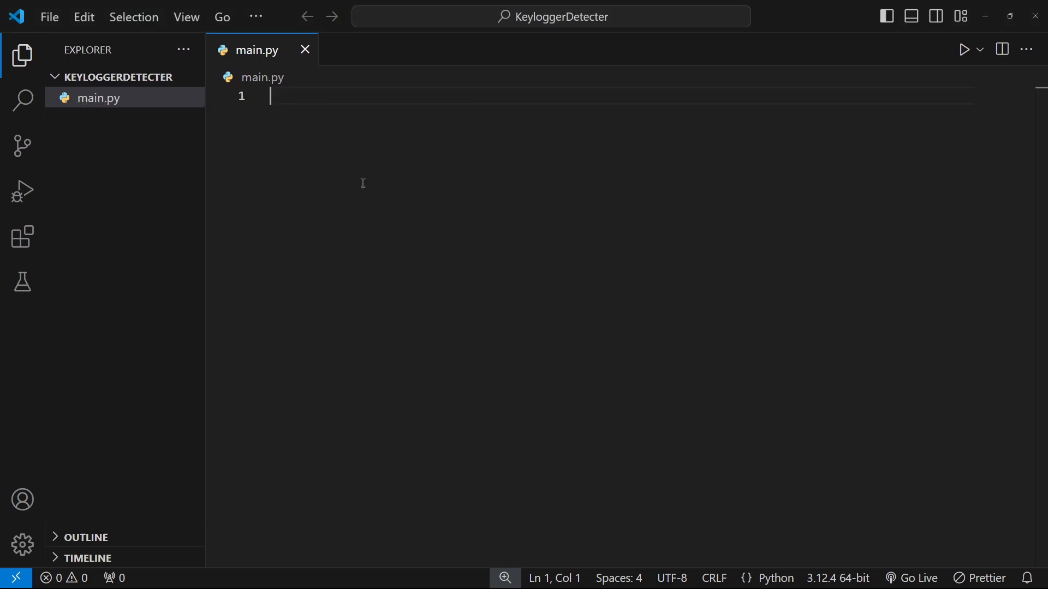
Install the psutil package with pip in the integrated terminal and review its output.
key("ctrl+grave")
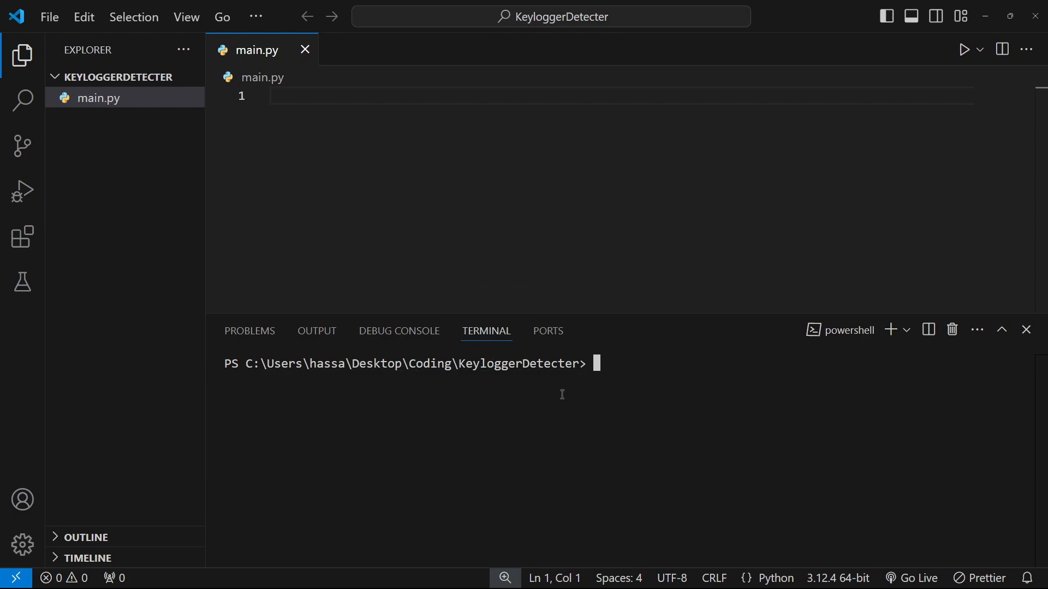
type("pip install")
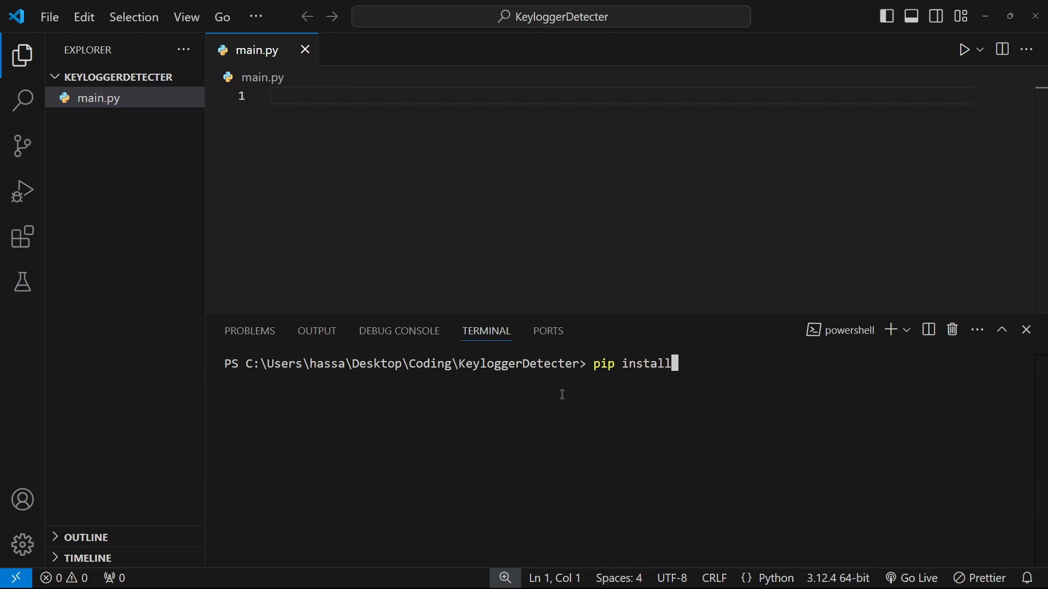
type(" psutil")
key("Return")
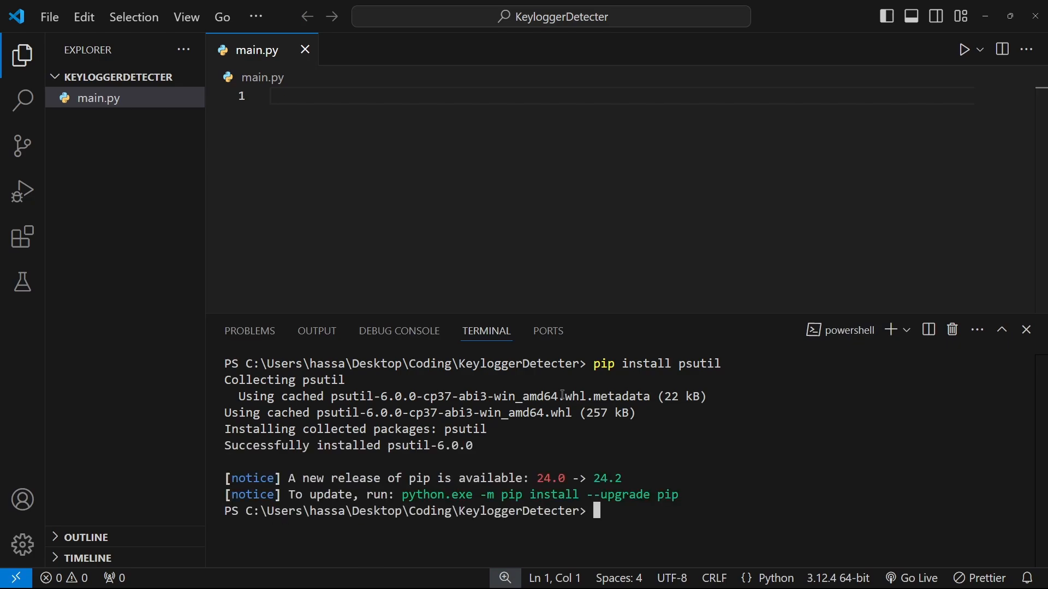
left_click_drag(225, 428, 564, 428)
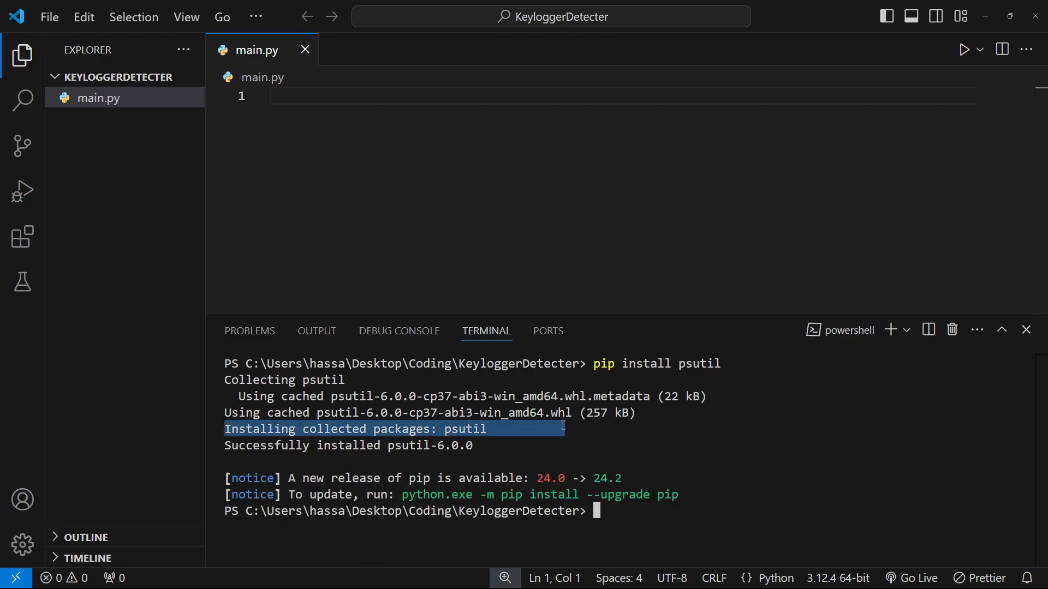
left_click(268, 419)
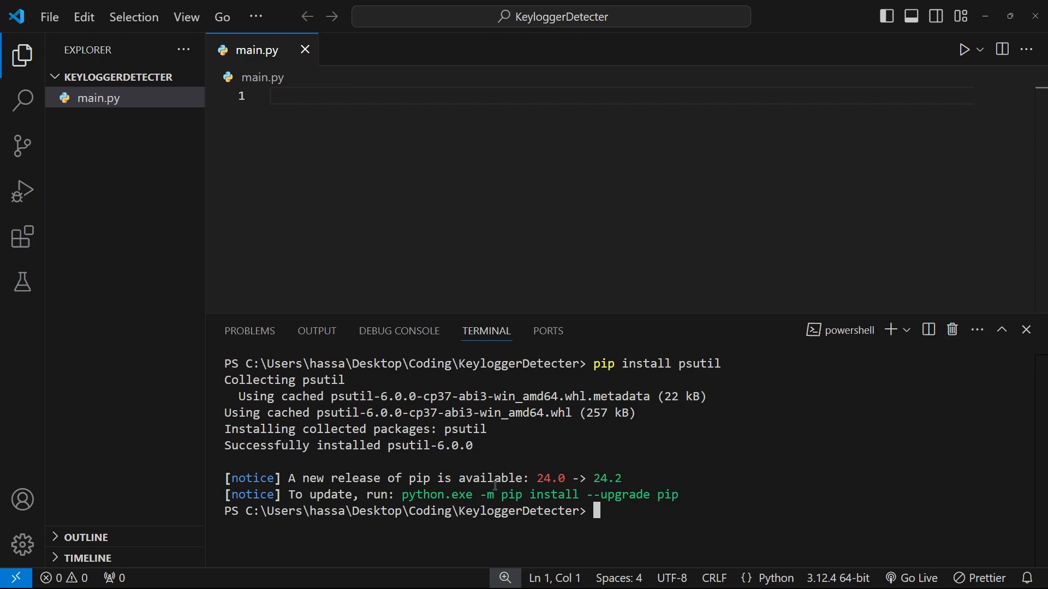
left_click_drag(225, 464, 565, 475)
left_click(578, 474)
Run the suggested pip upgrade command, then hide the terminal panel.
left_click_drag(404, 495, 678, 494)
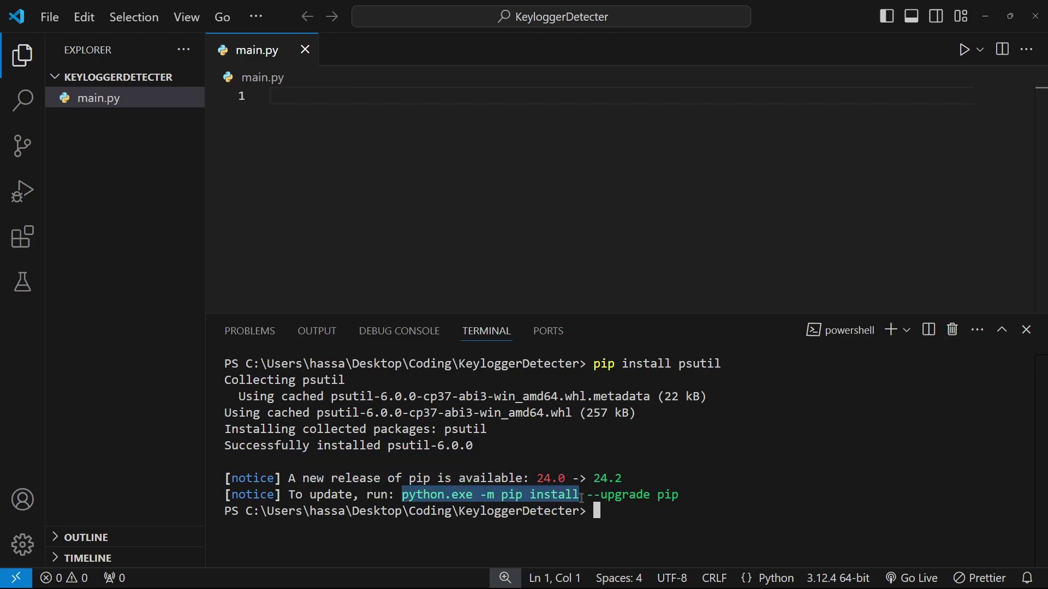
right_click(637, 511)
key("Return")
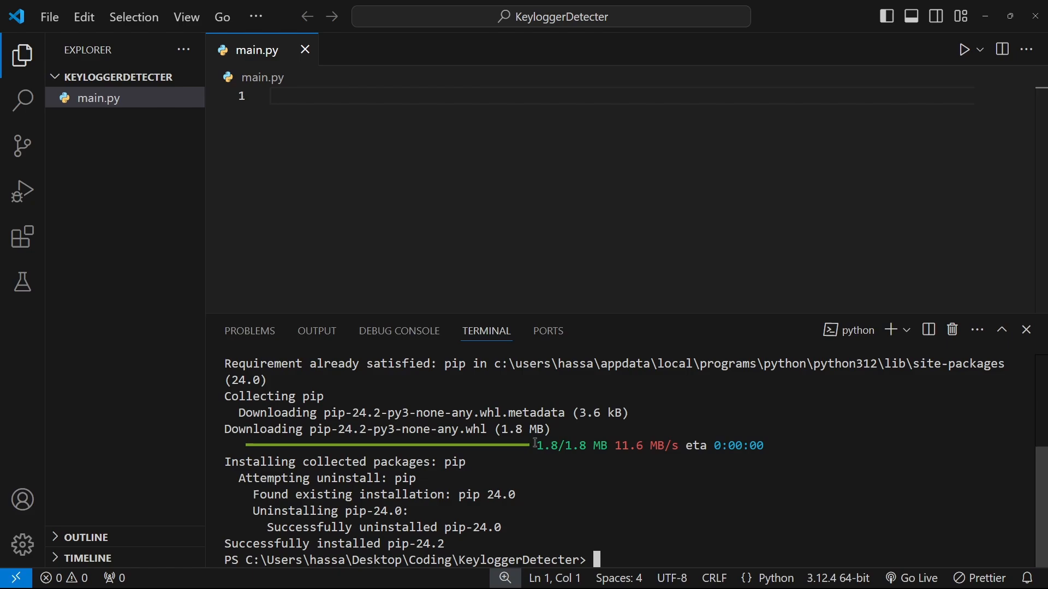
left_click(1024, 330)
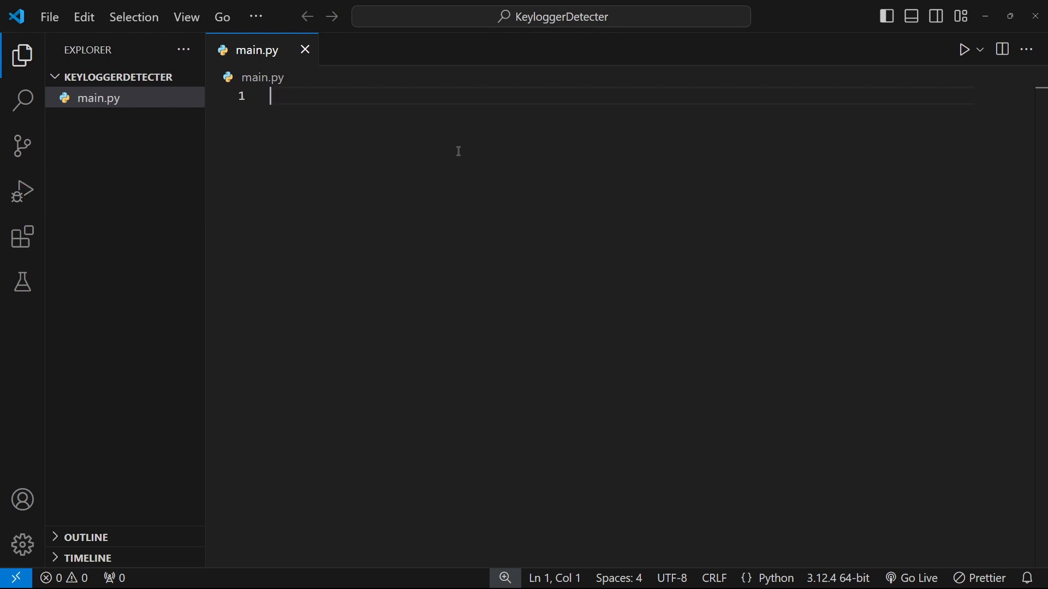
type("import ")
type("psutil")
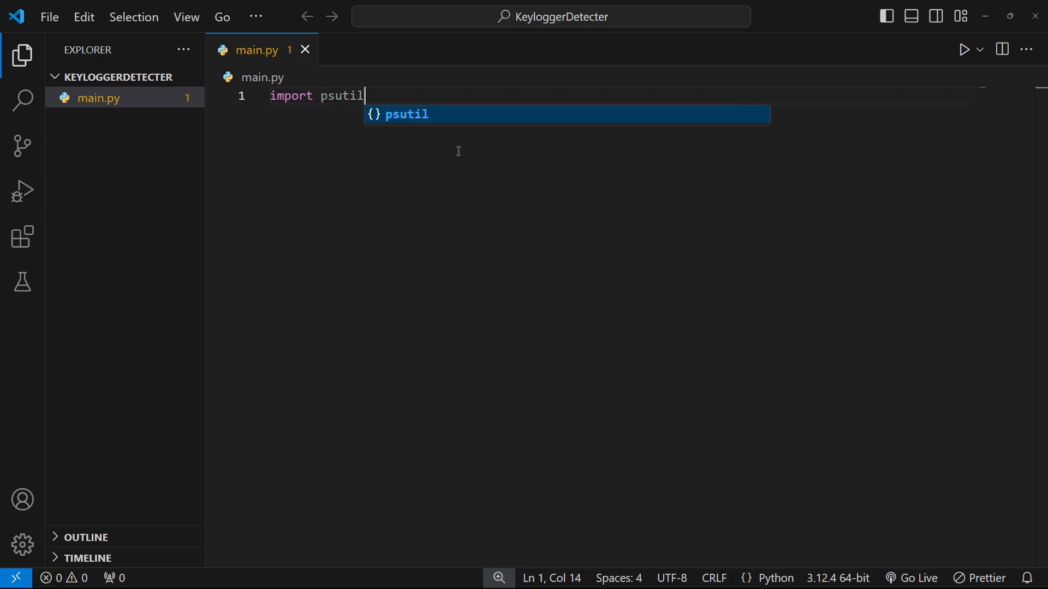
Import psutil and define detect_keylogger with a comment introducing the suspicious process list.
key("ctrl+s")
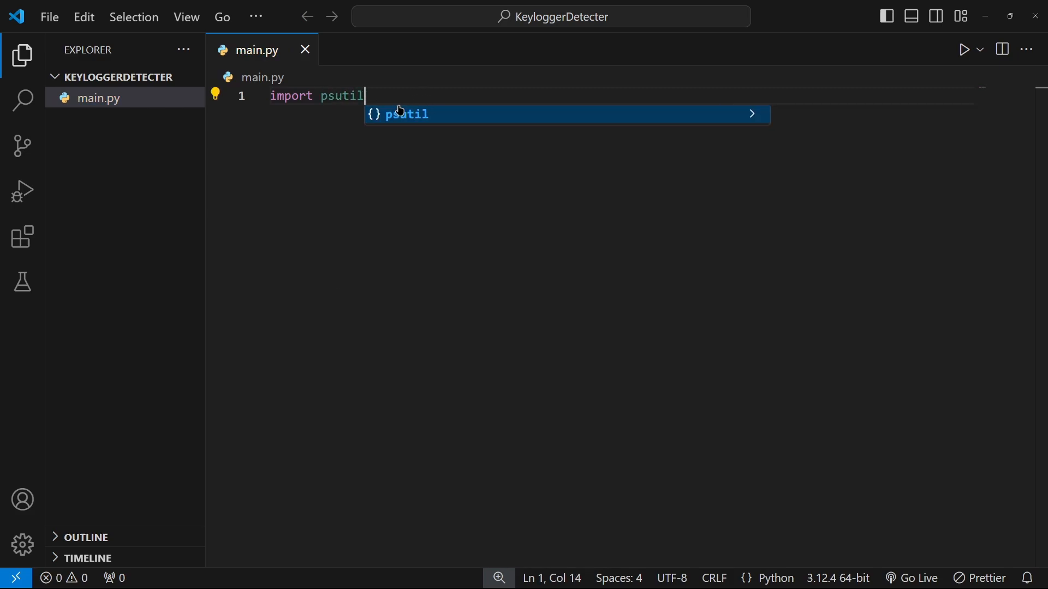
key("Escape")
key("Return")
type("def#")
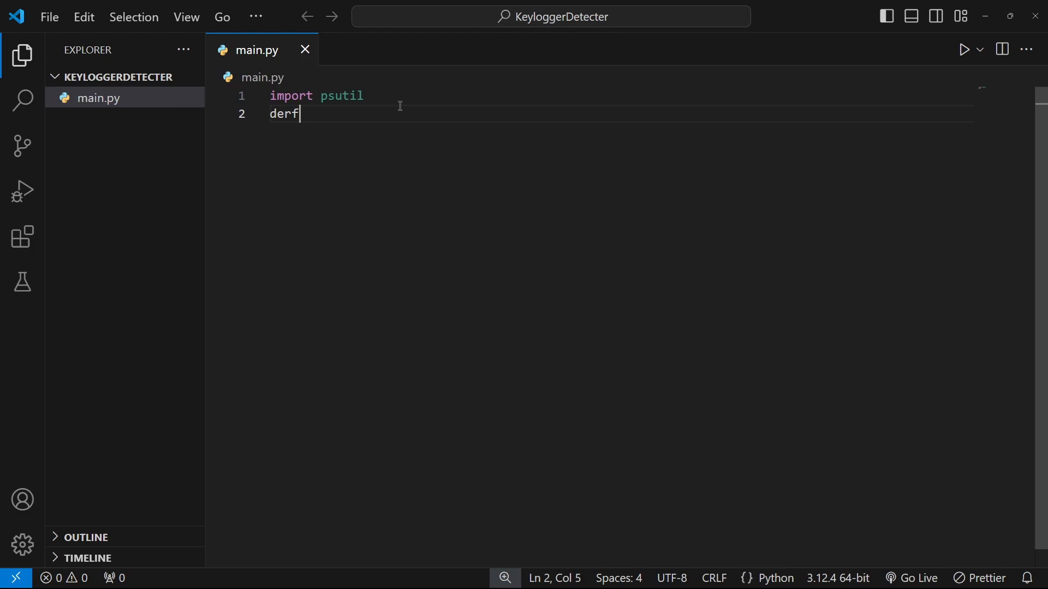
key("BackSpace")
key("BackSpace")
key("BackSpace")
key("BackSpace")
type("\\")
key("BackSpace")
key("Return")
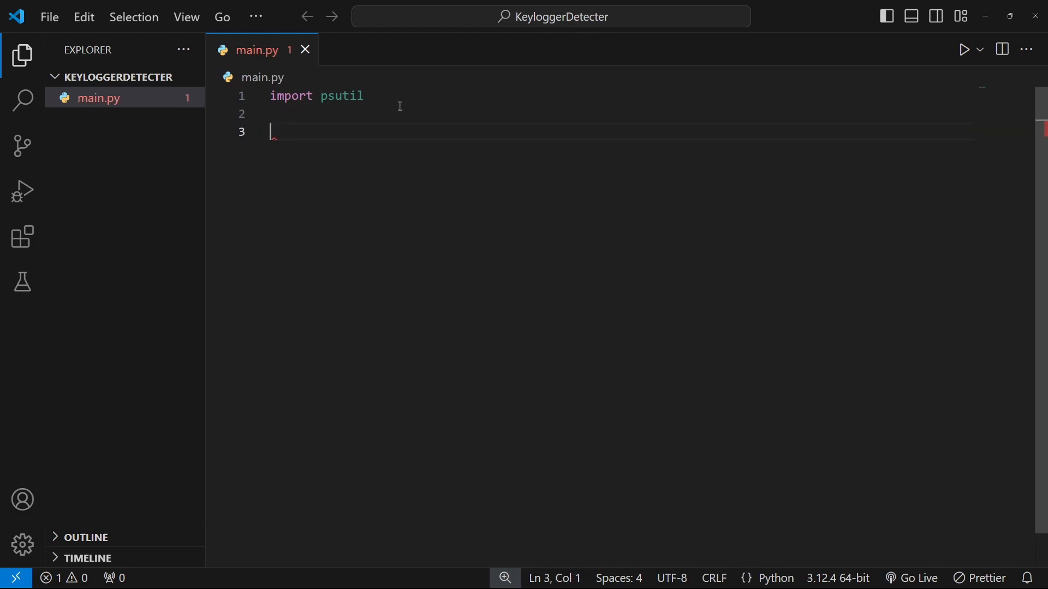
type("def det")
type("ect_keylo")
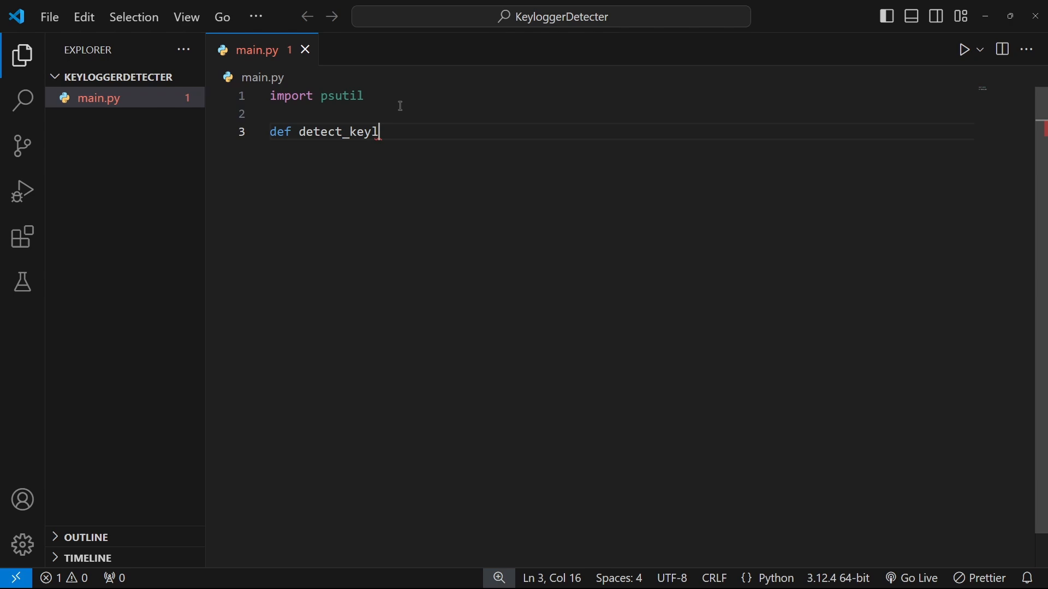
type("gger()")
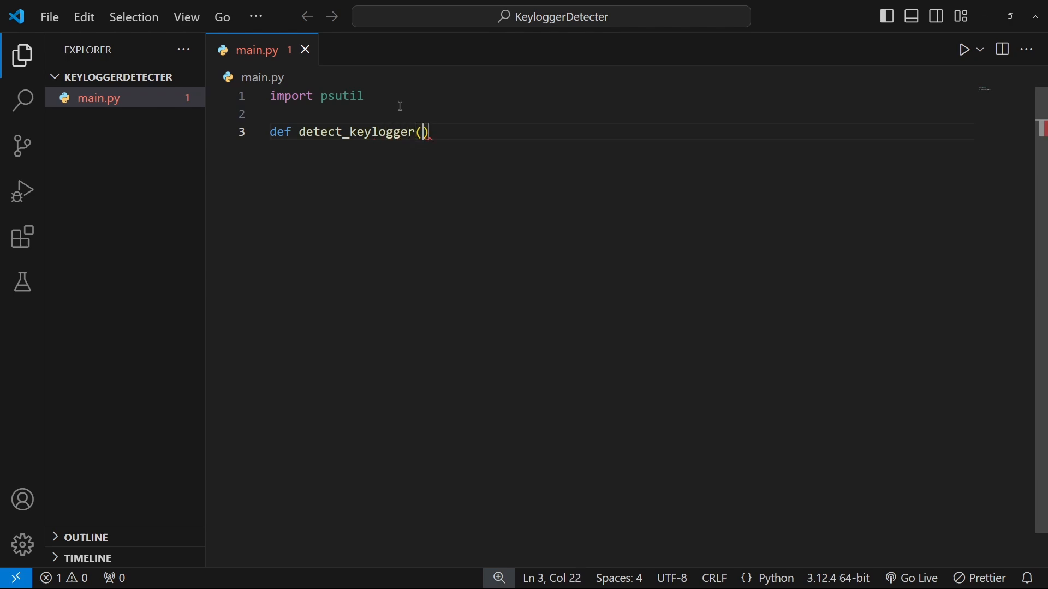
type(":")
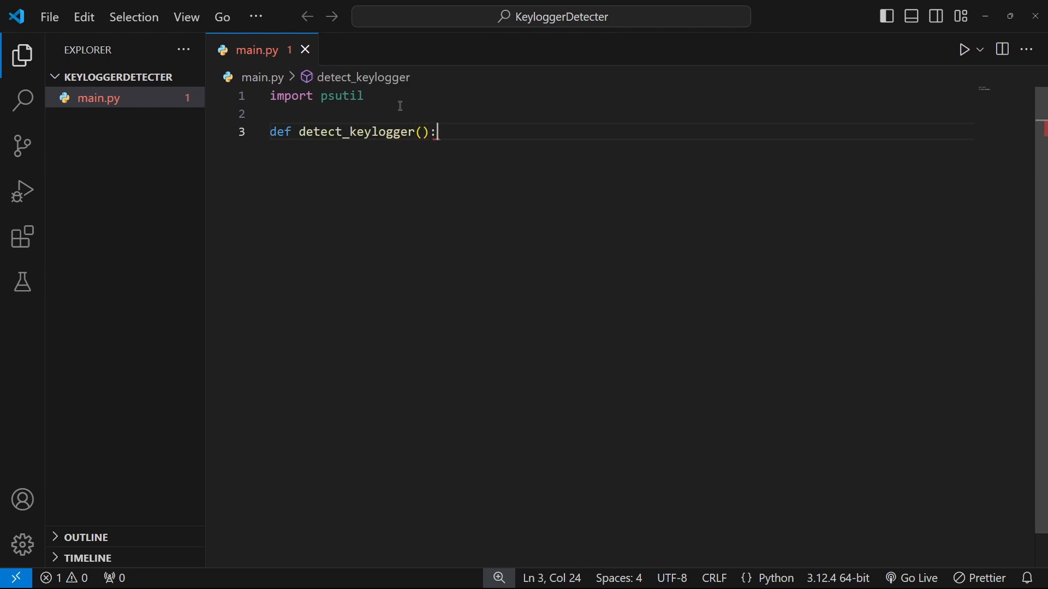
key("Return")
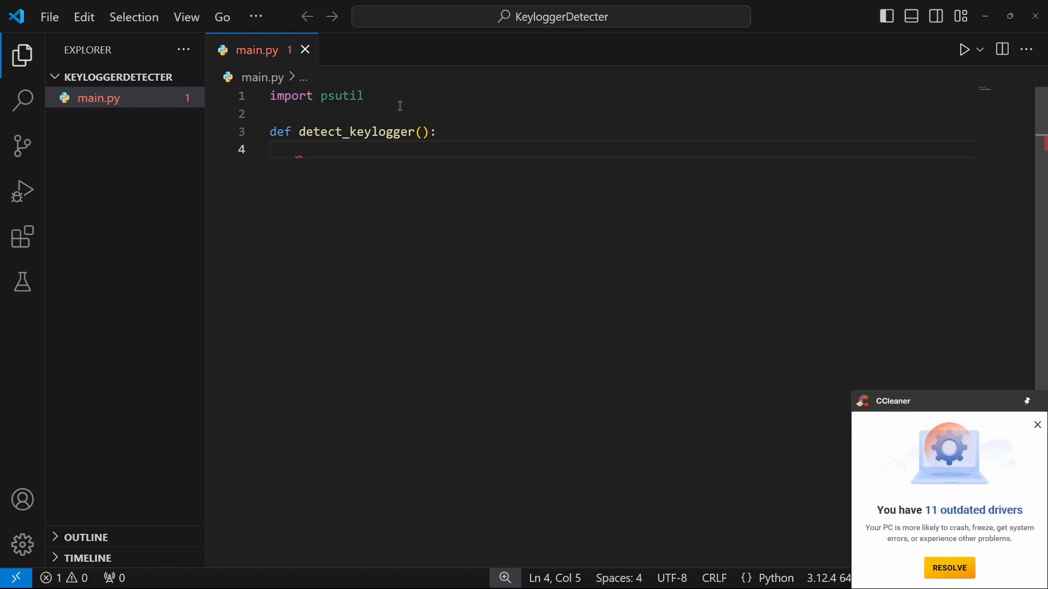
type("# List a")
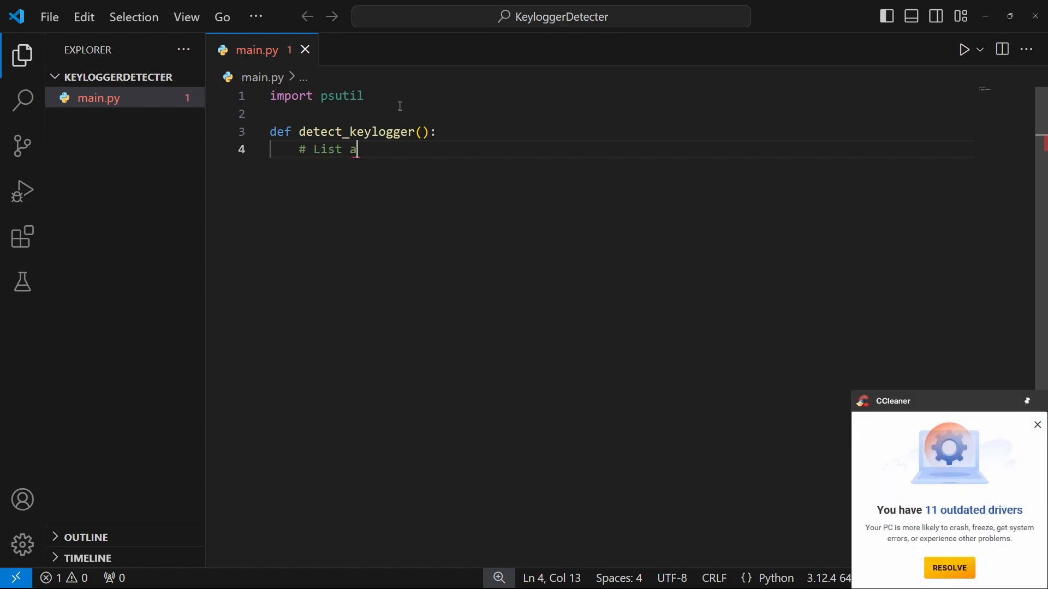
key("BackSpace")
type("of")
key("BackSpace")
type("f ")
type("susp")
type("iciou")
key("BackSpace")
type("us proces")
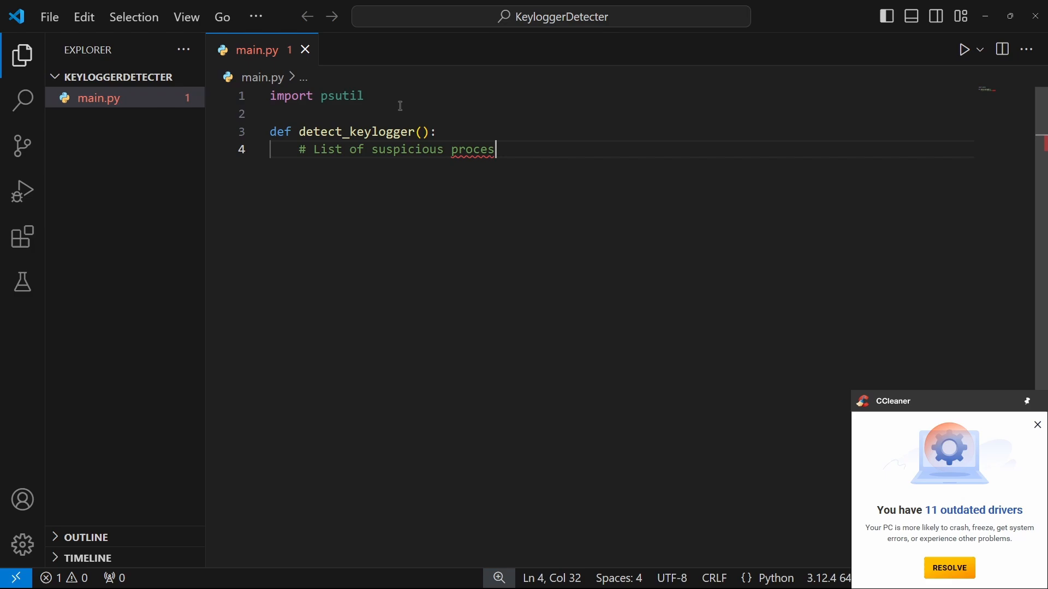
type("s names ")
type("that could ")
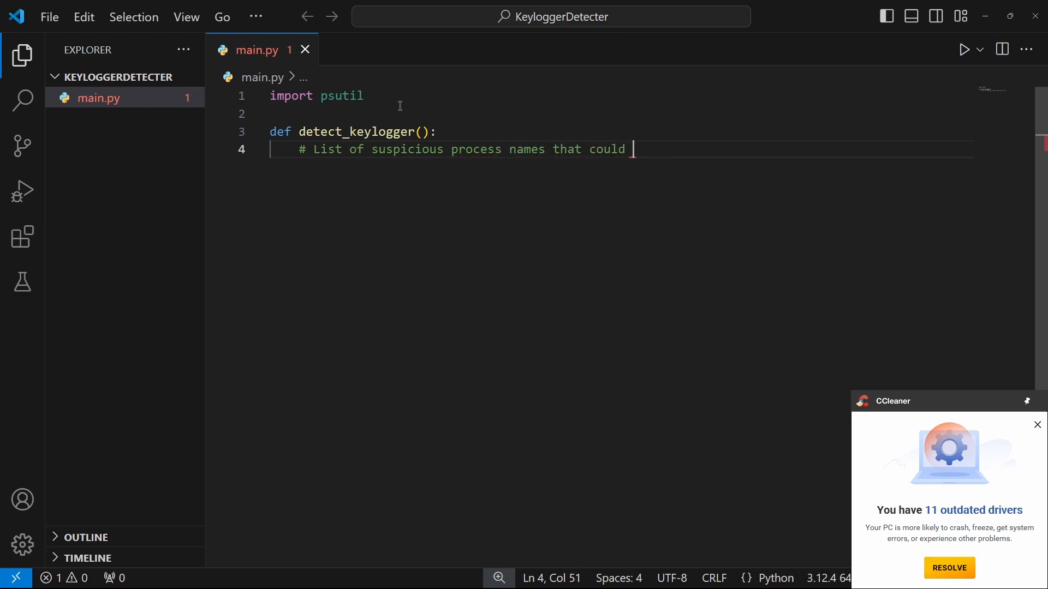
type("belong to key")
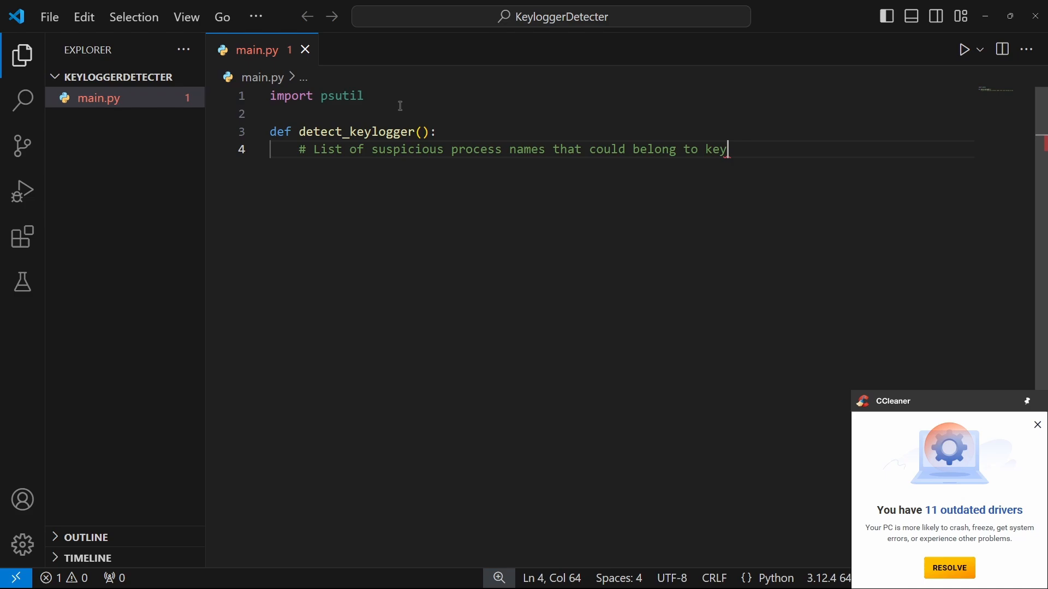
type("loggers")
key("Return")
type("su")
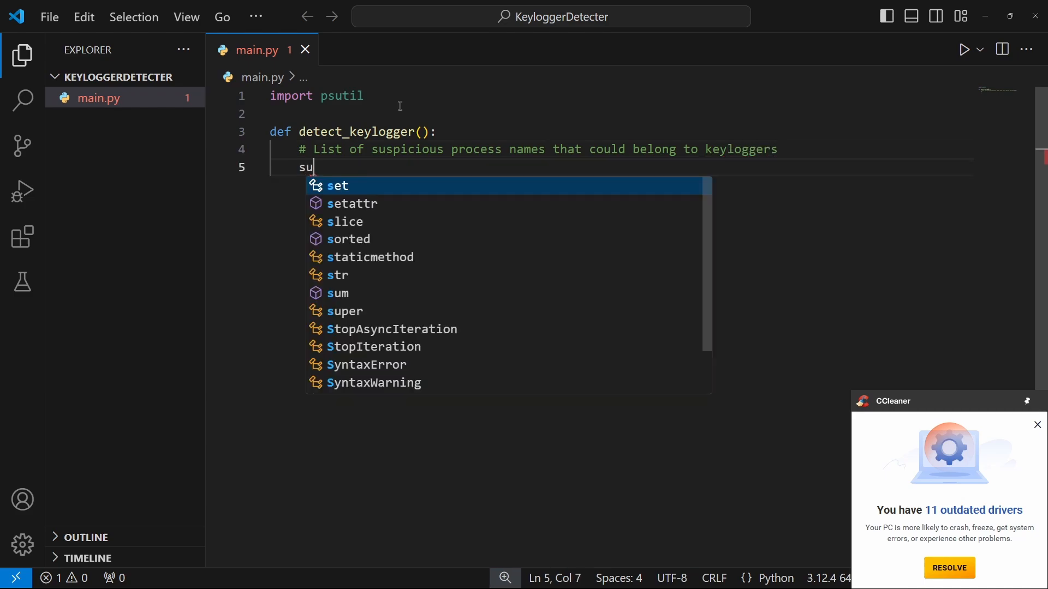
type("s")
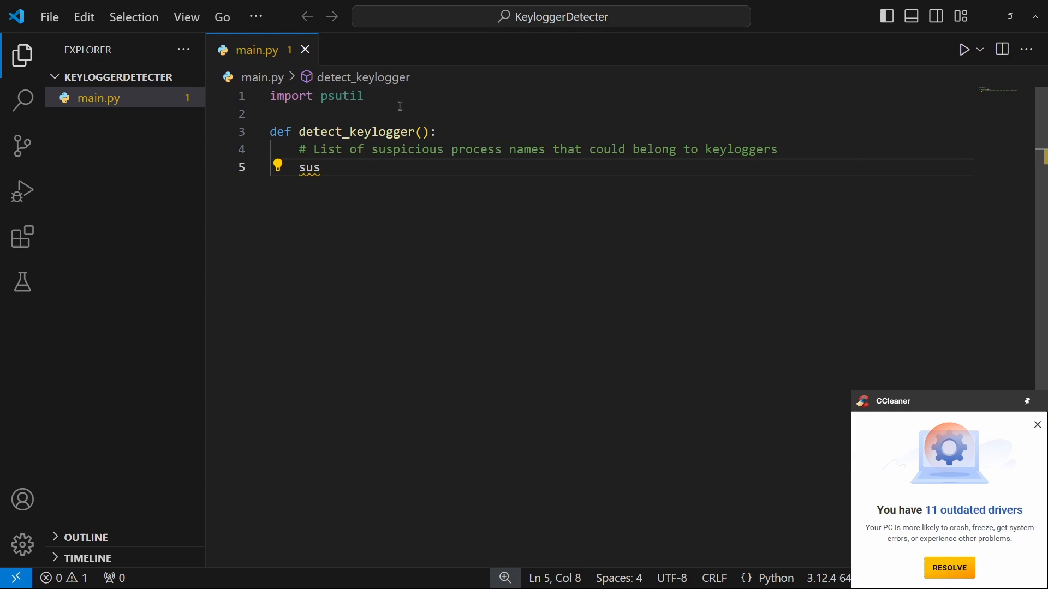
type("picio")
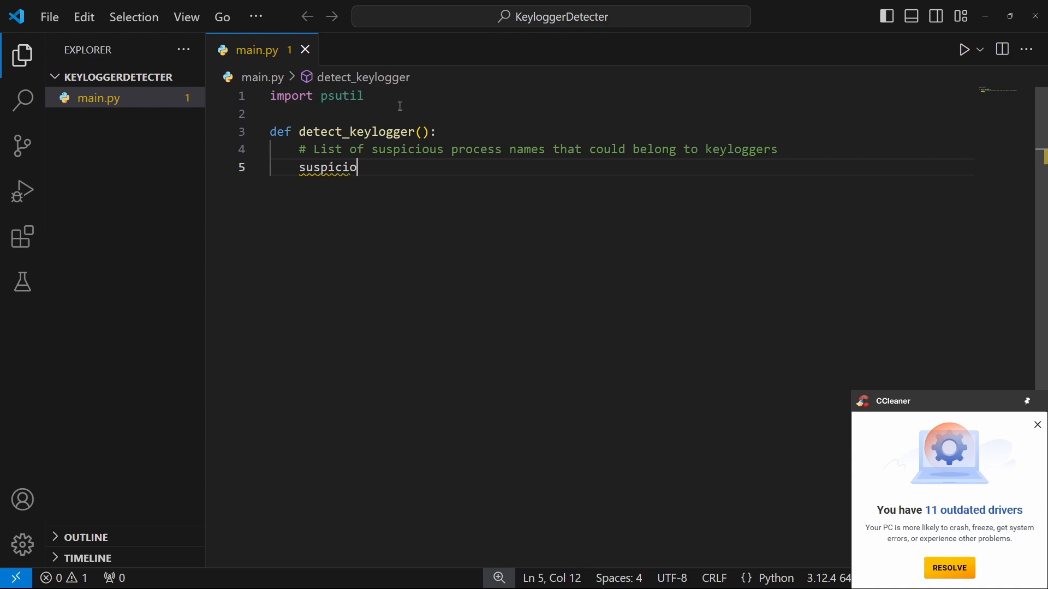
type("us_")
type("_")
type("proc")
type("esse")
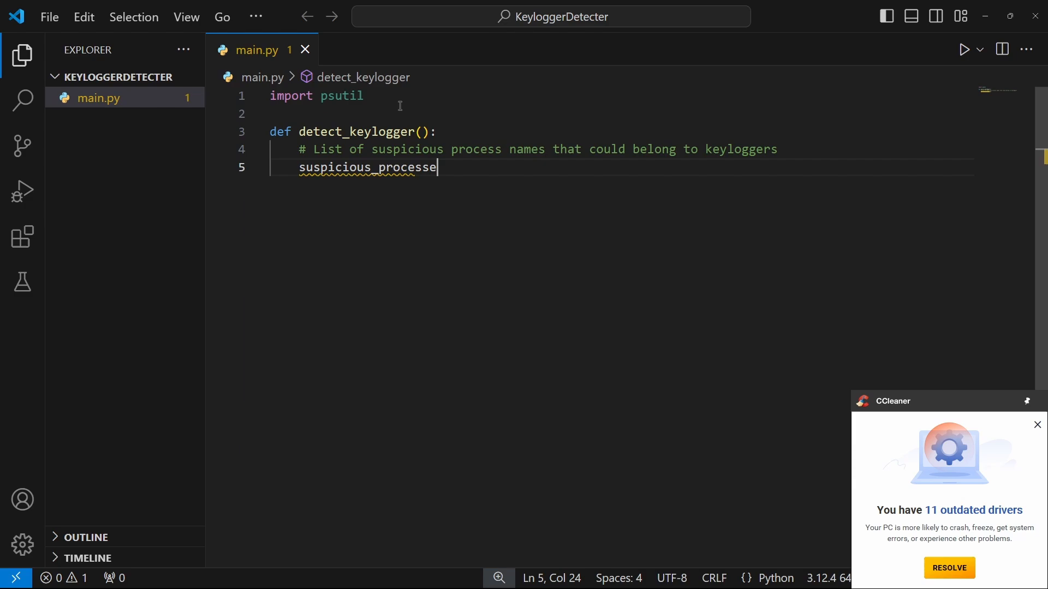
type("s ")
type("= ")
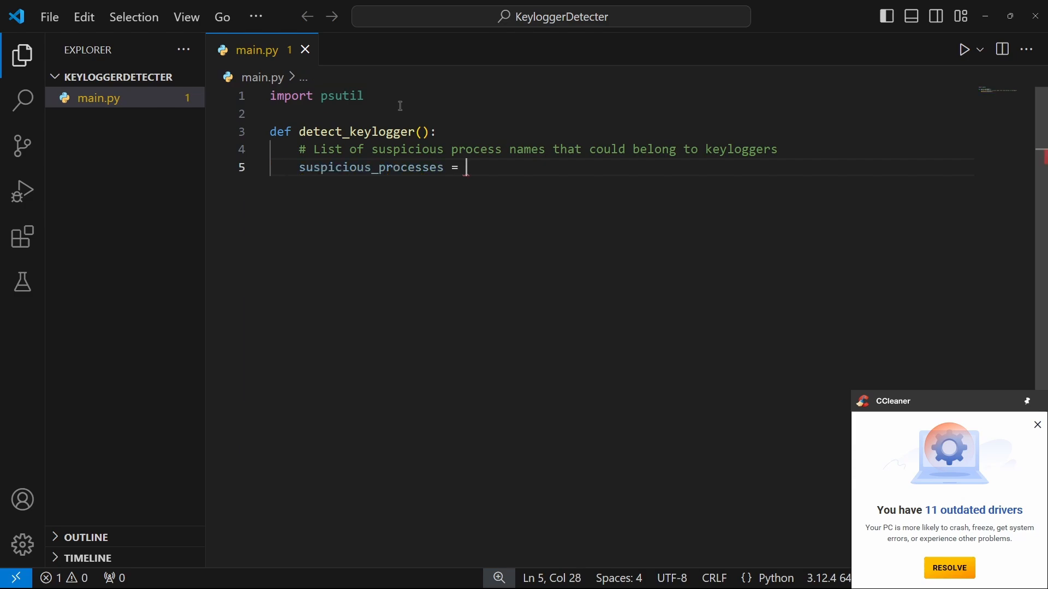
type("['")
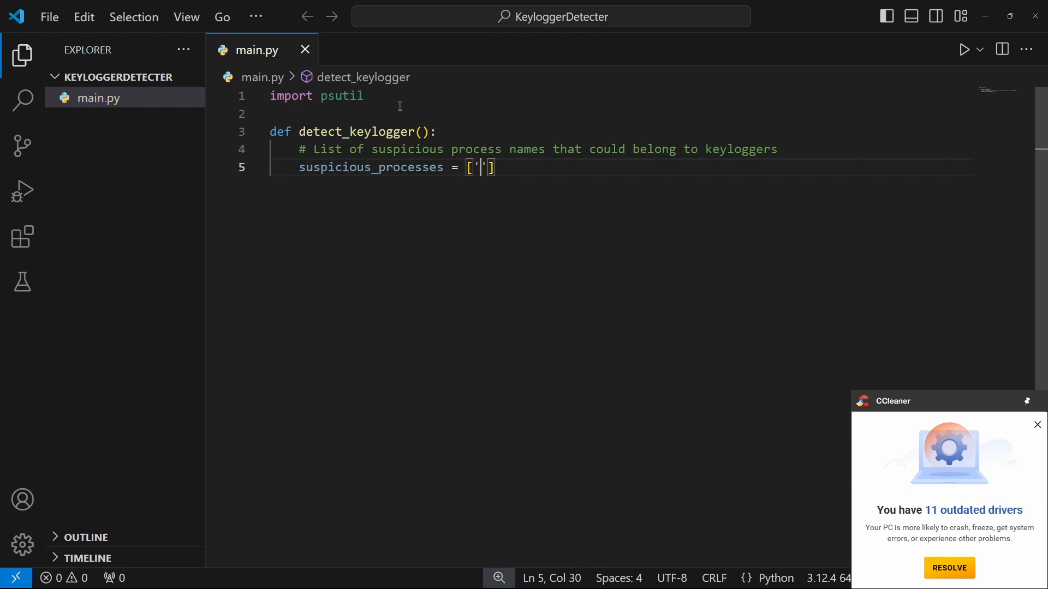
type("keylogger")
Set suspicious_processes = ['keylogger', 'logkeys', 'xinput'] and add '# Iterate through running processes'.
key("Right")
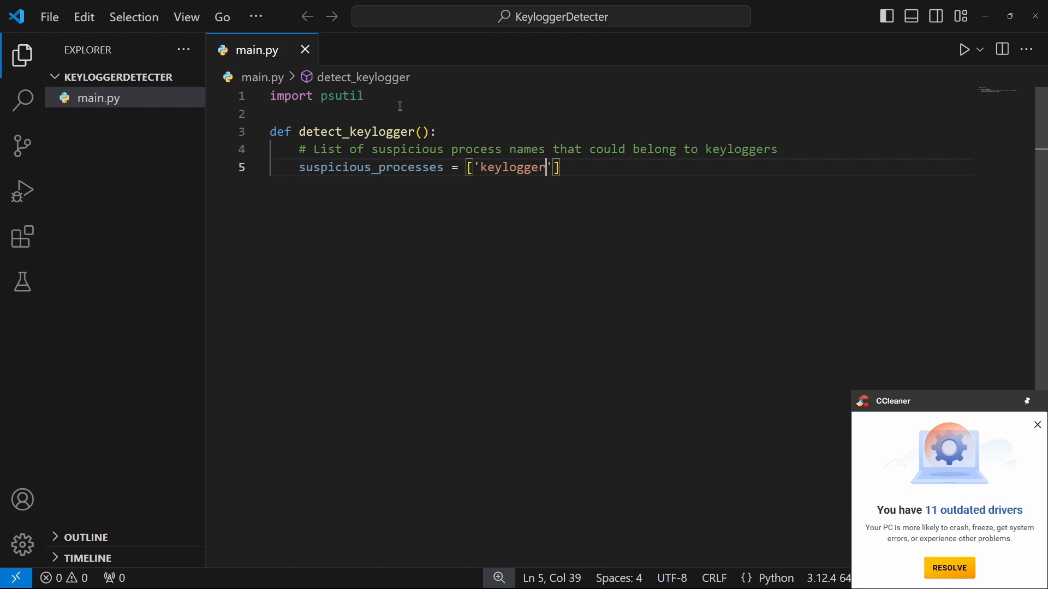
type(", '")
type("log")
type("keys")
key("Right")
type(", ")
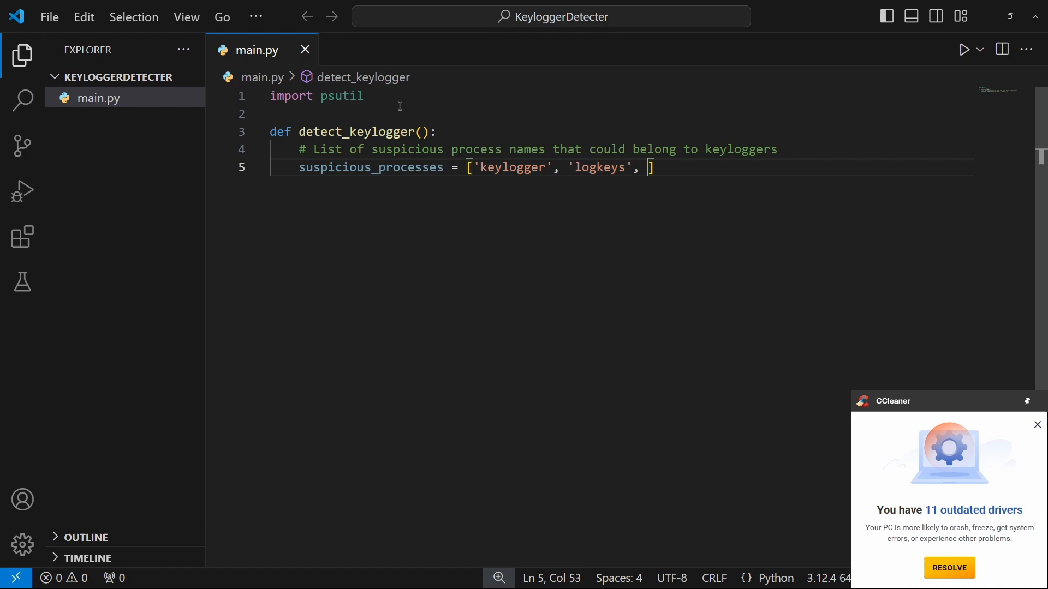
type("'xin")
type("put")
key("Right")
key("Right")
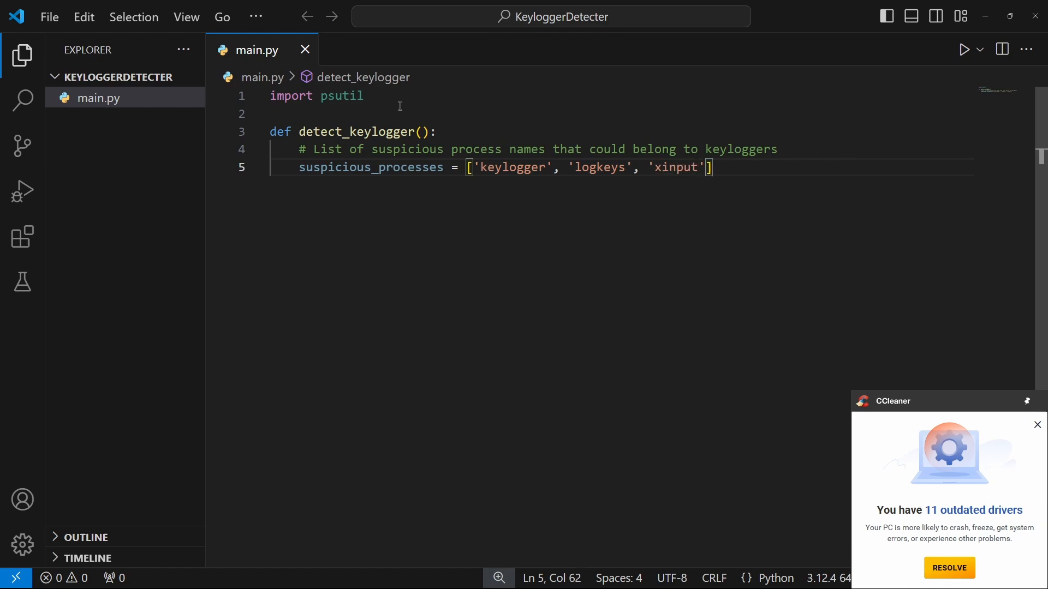
key("Return")
key("Return")
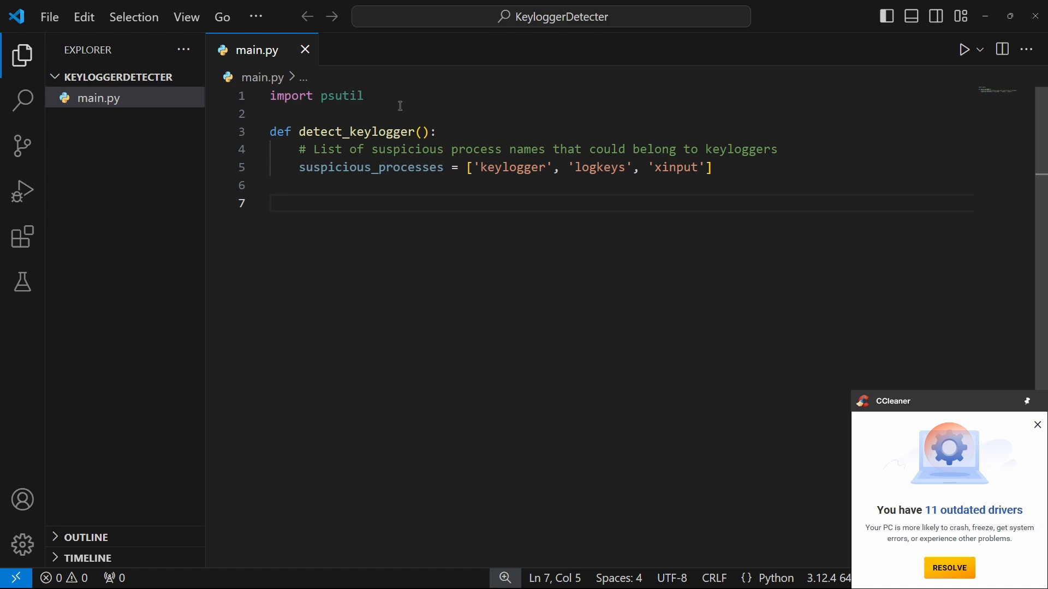
type("#")
type("Itr")
key("BackSpace")
type("e")
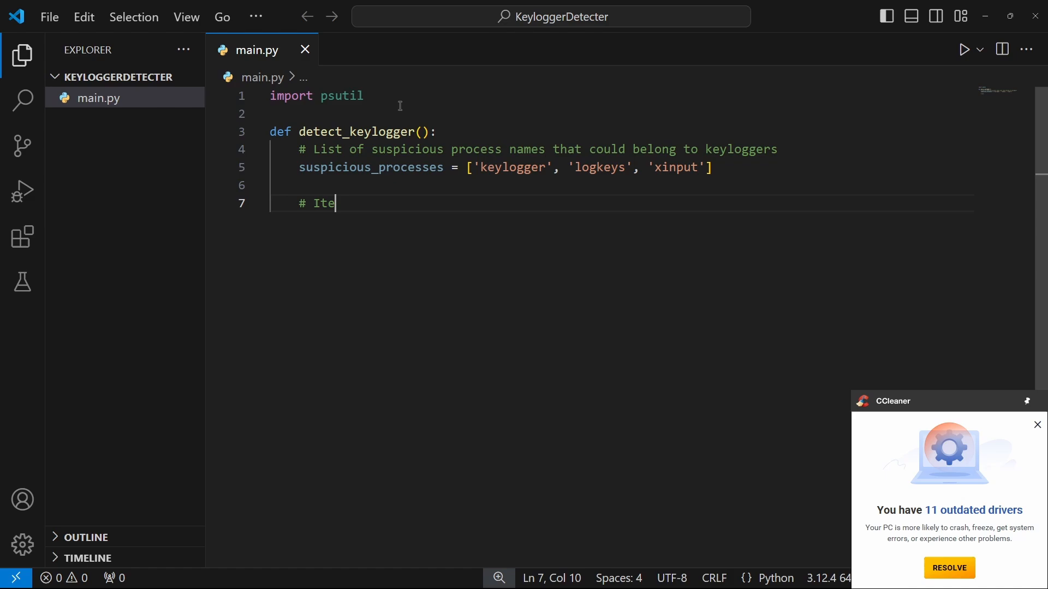
type("rate th")
type("rough runn")
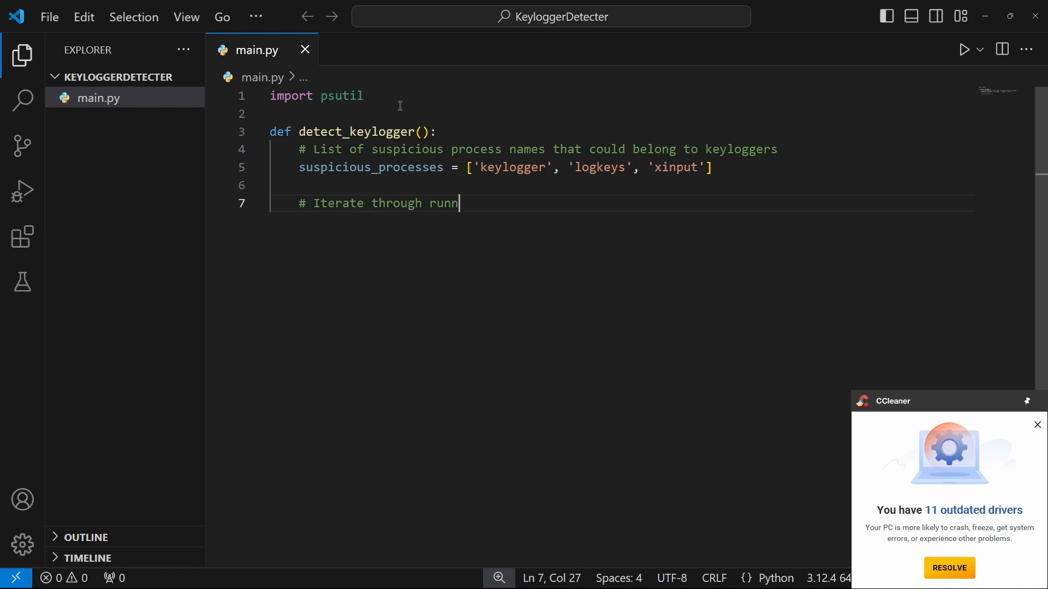
type("ing")
key("alt")
key("r")
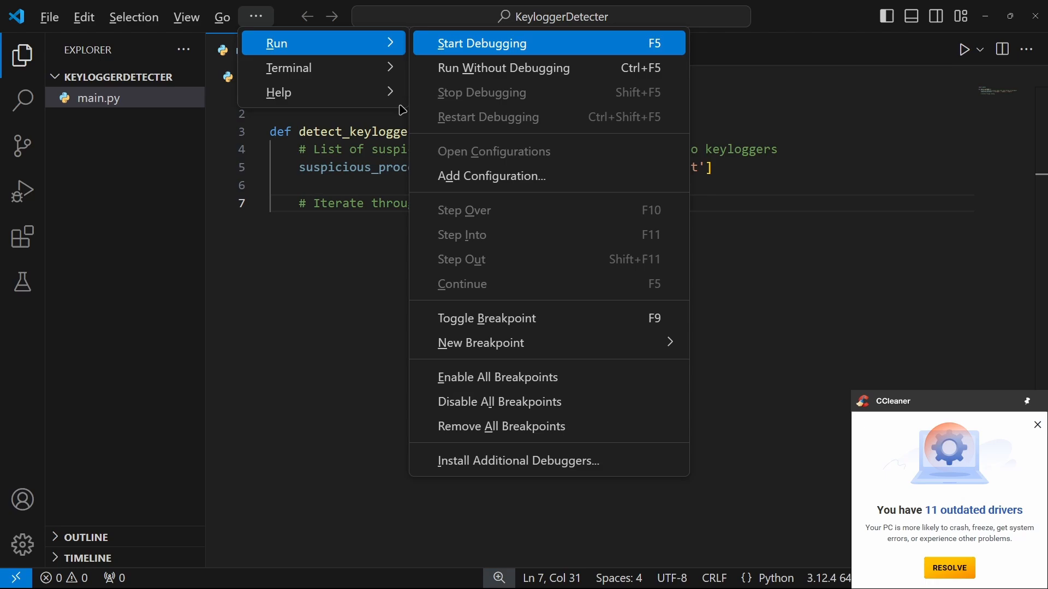
left_click(363, 168)
left_click(551, 213)
type("pr")
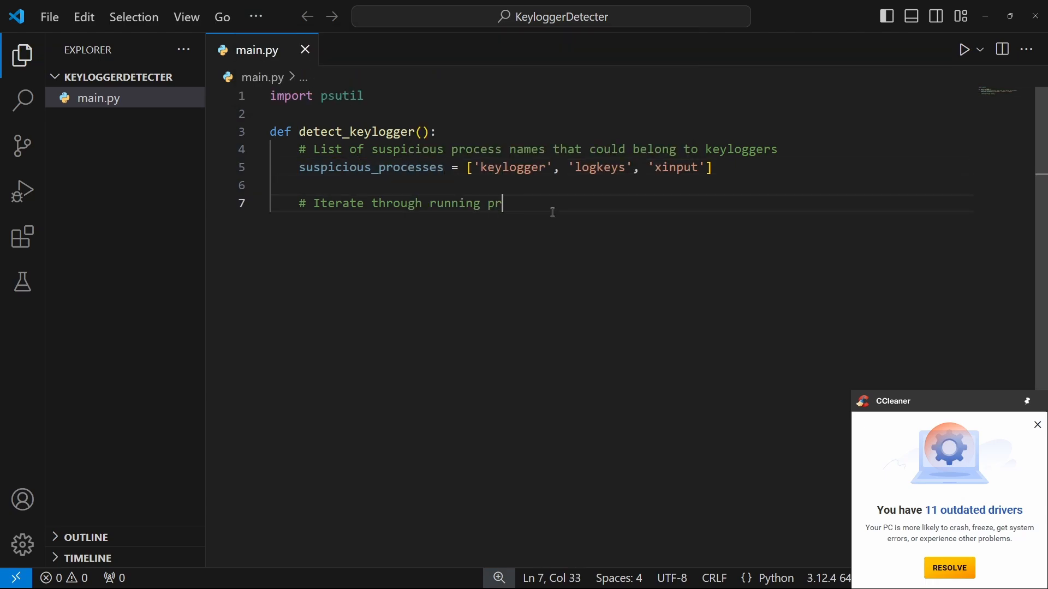
type("ocess")
type("es")
Write for proc in psutil.process_iter(['pid', 'name']): and begin a try block inside it.
key("Return")
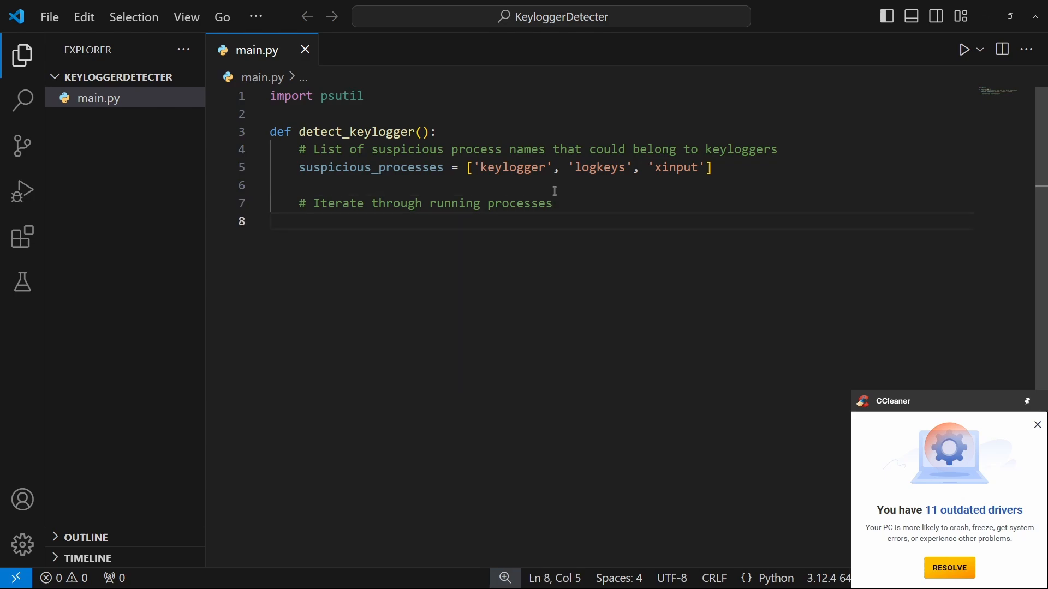
type("for ")
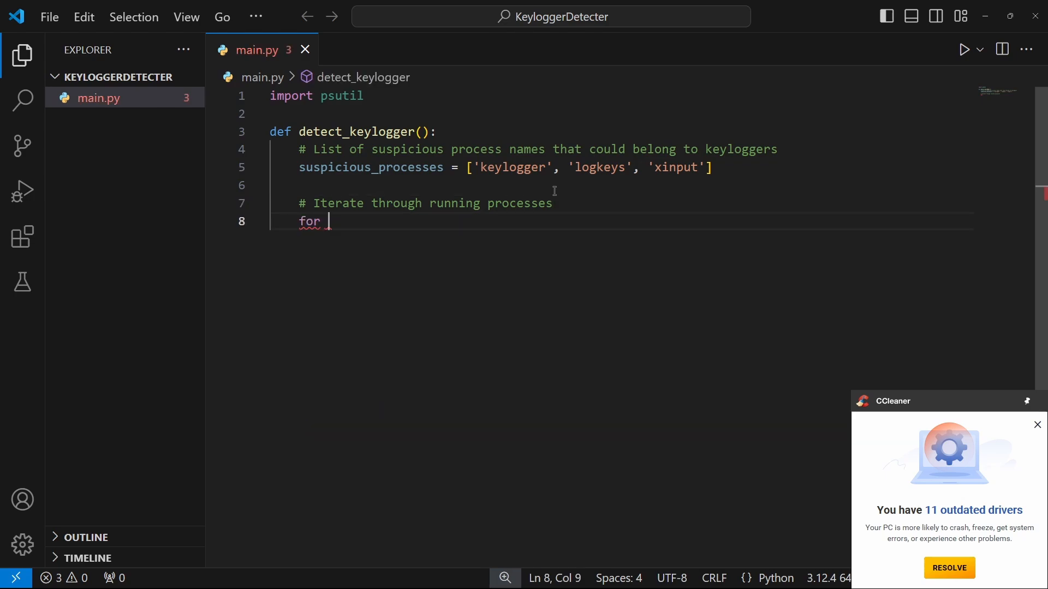
type("proc in p")
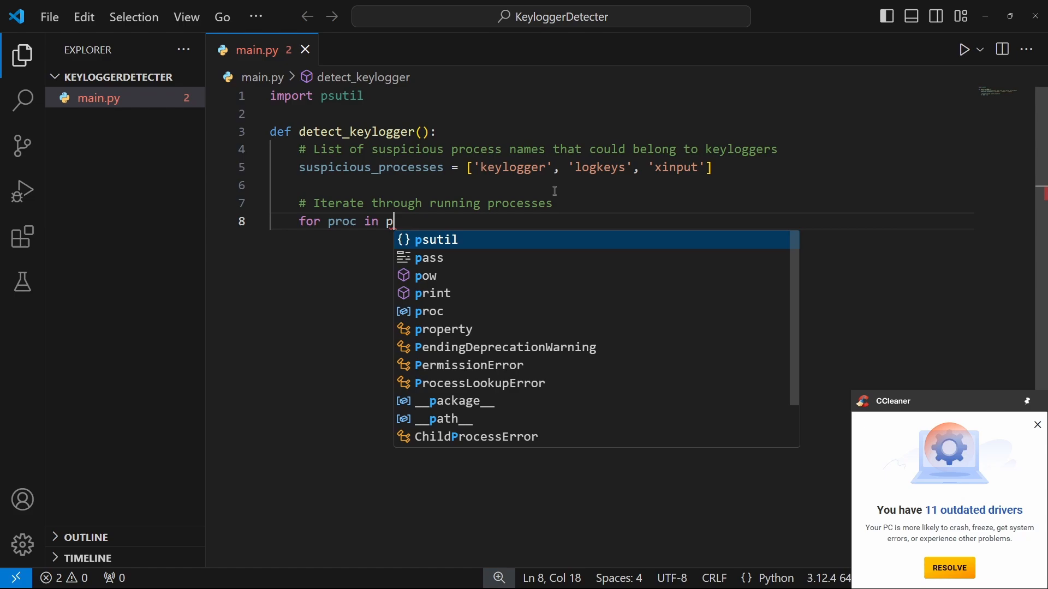
type("sutil.")
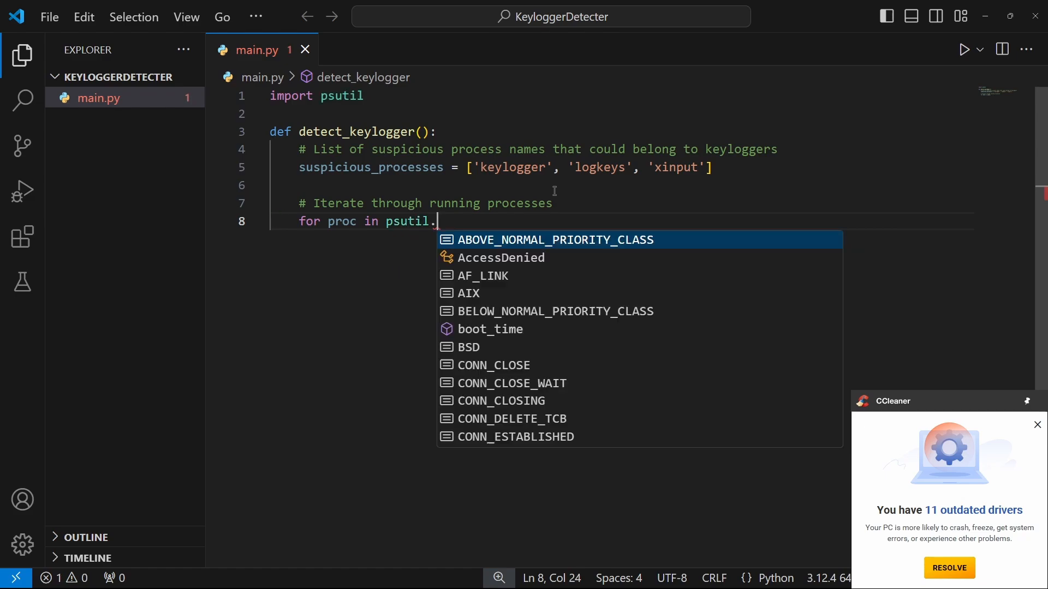
type("proc")
key("Tab")
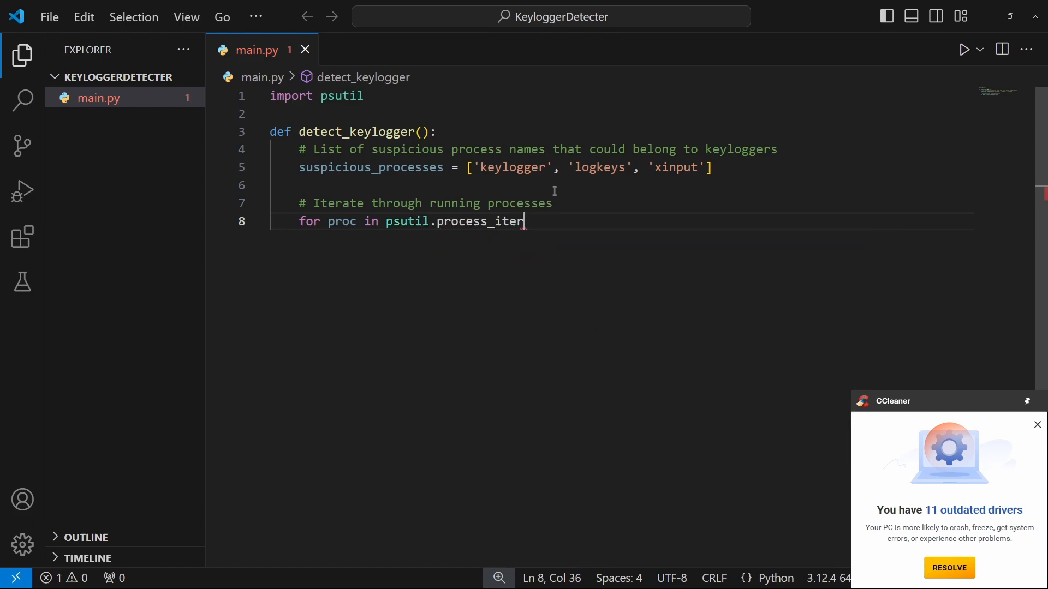
type("(")
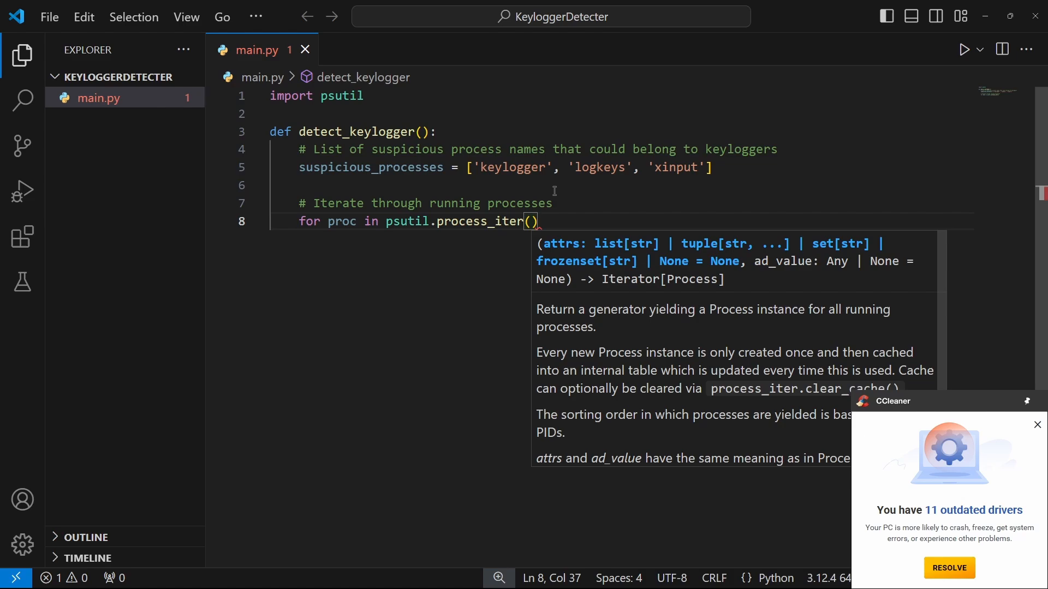
type("[")
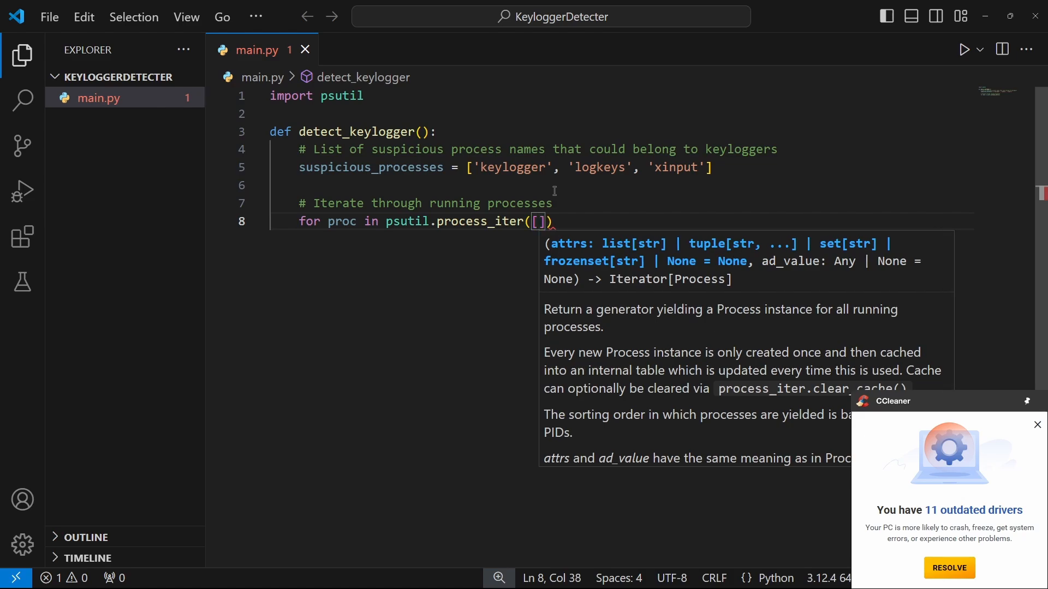
type("'p")
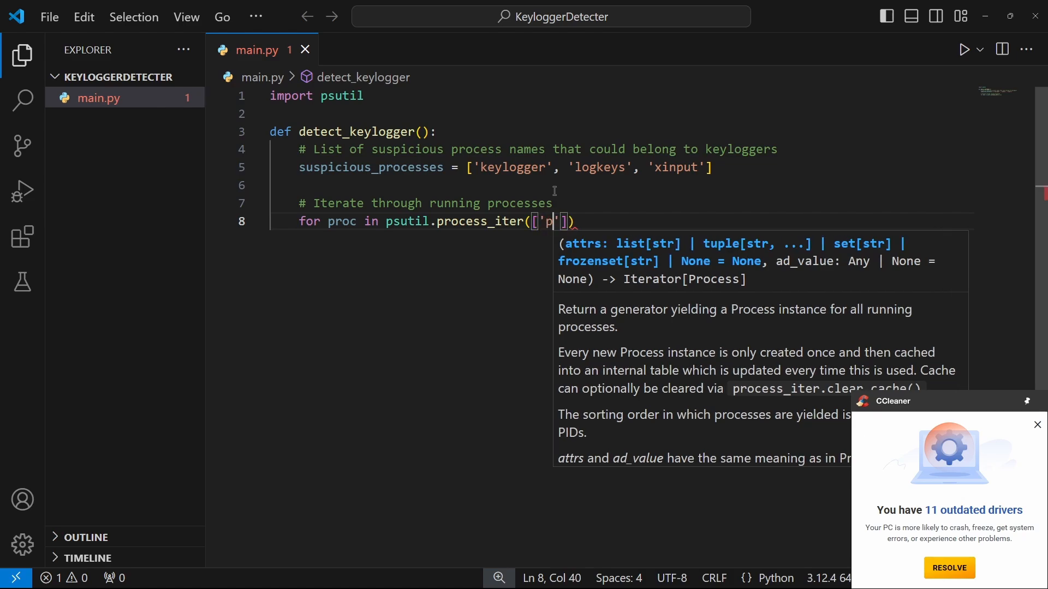
type("id', ")
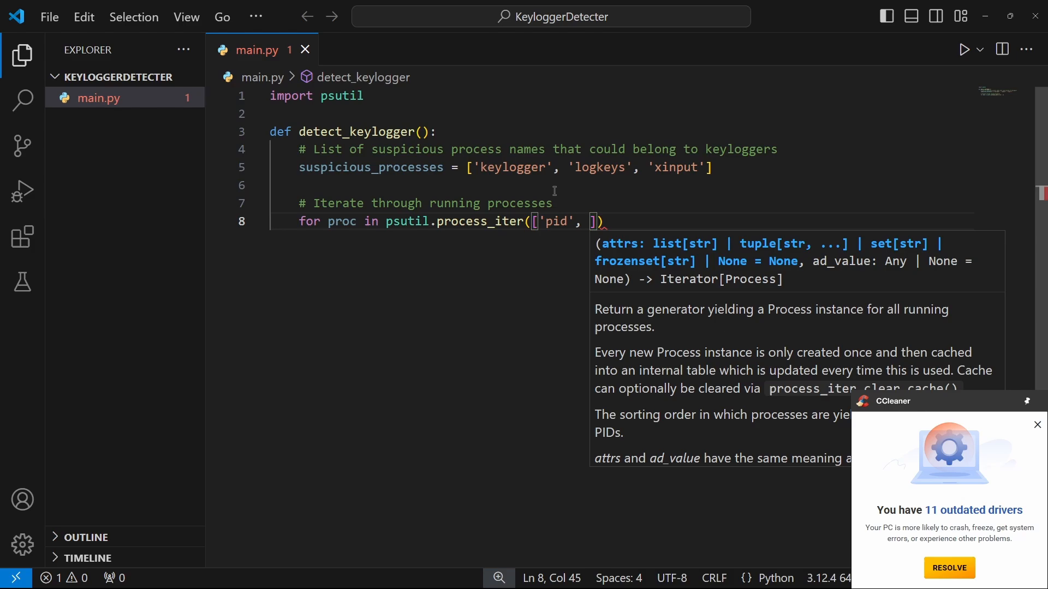
type("'name'")
key("Right")
key("Right")
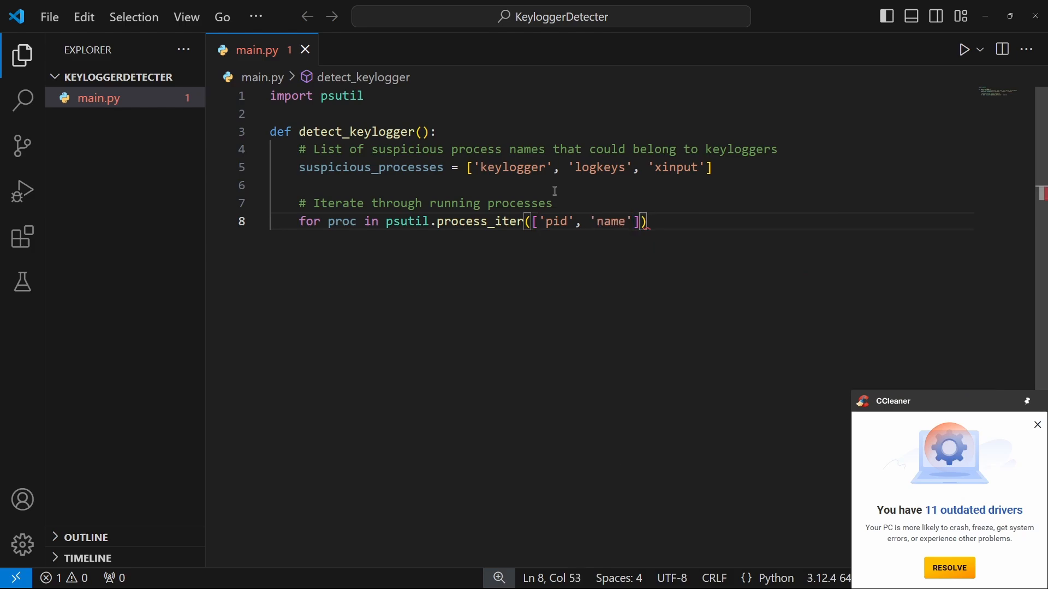
type(":")
key("Return")
type("try")
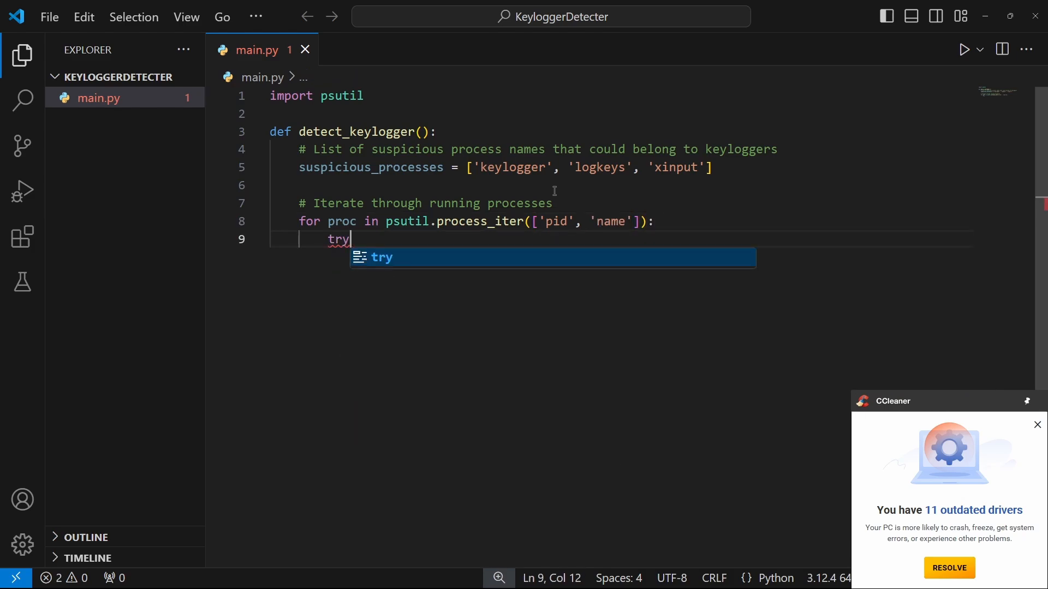
type(":")
Inside try, add a comment and process_name = proc.info['name'].lower().
key("Return")
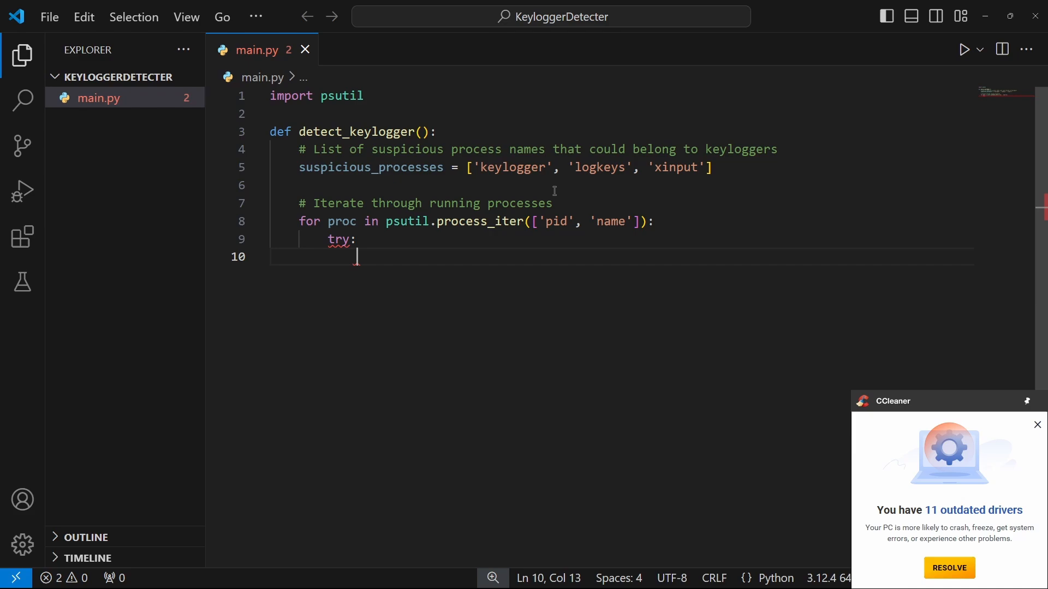
type("# Ch")
type("eck if proce")
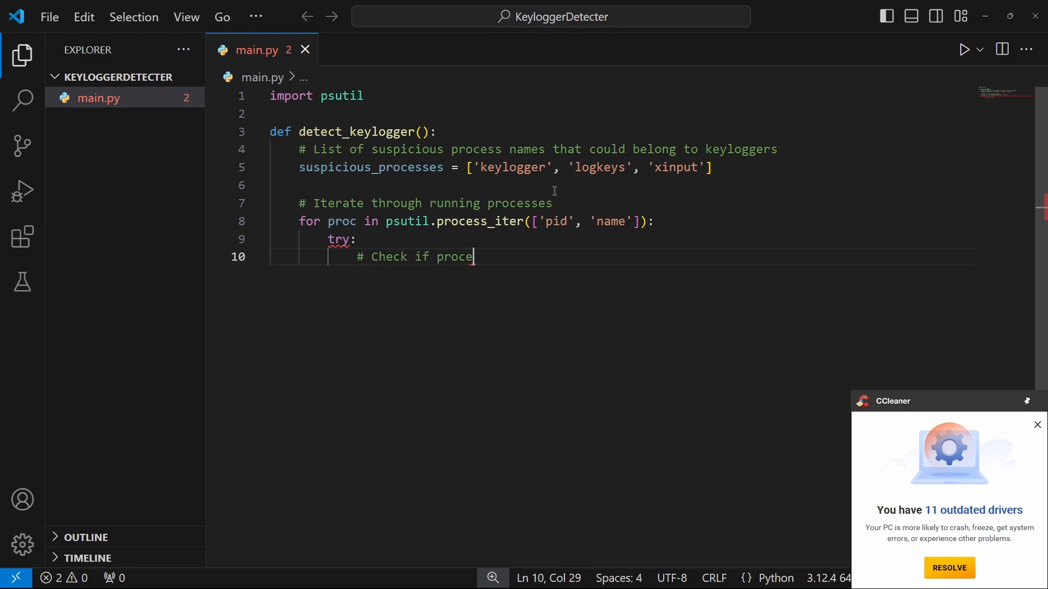
type("ss name matche")
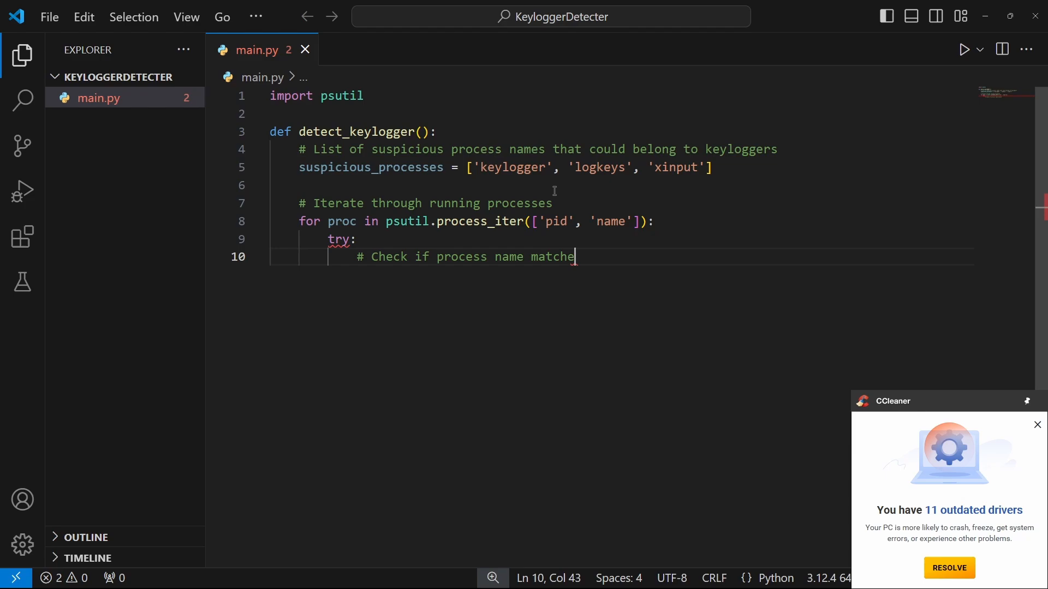
type("s any of the su")
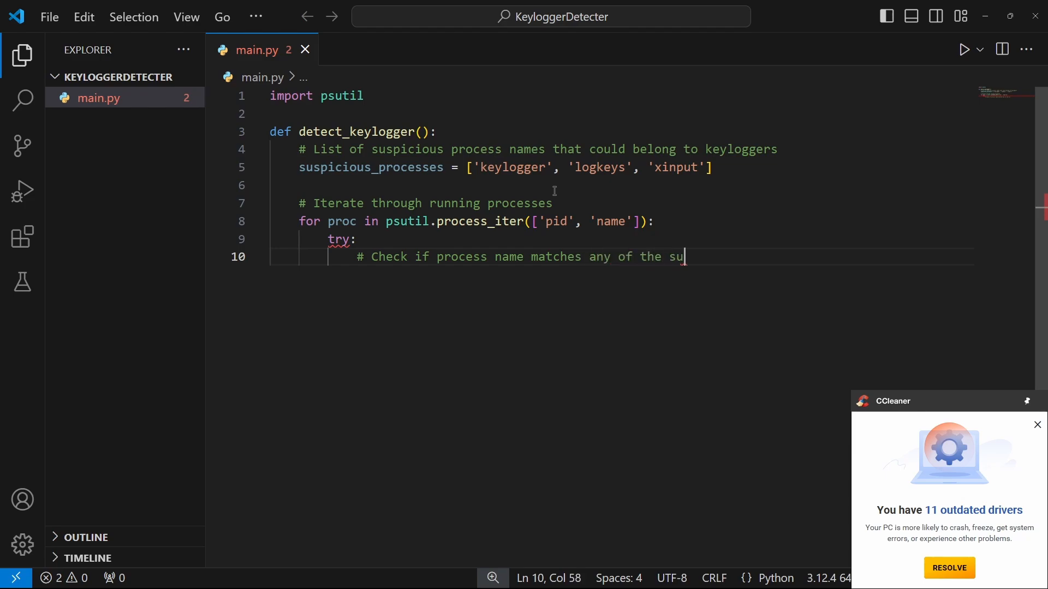
type("spici")
key("BackSpace")
key("BackSpace")
key("BackSpace")
type("i")
type("cious")
type(" names")
key("Return")
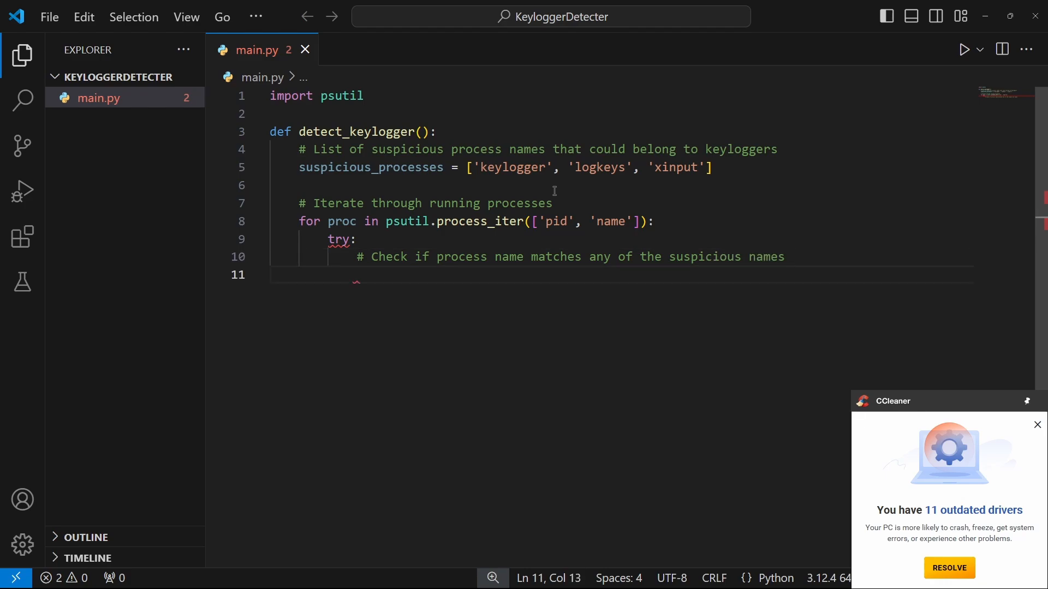
type("proc")
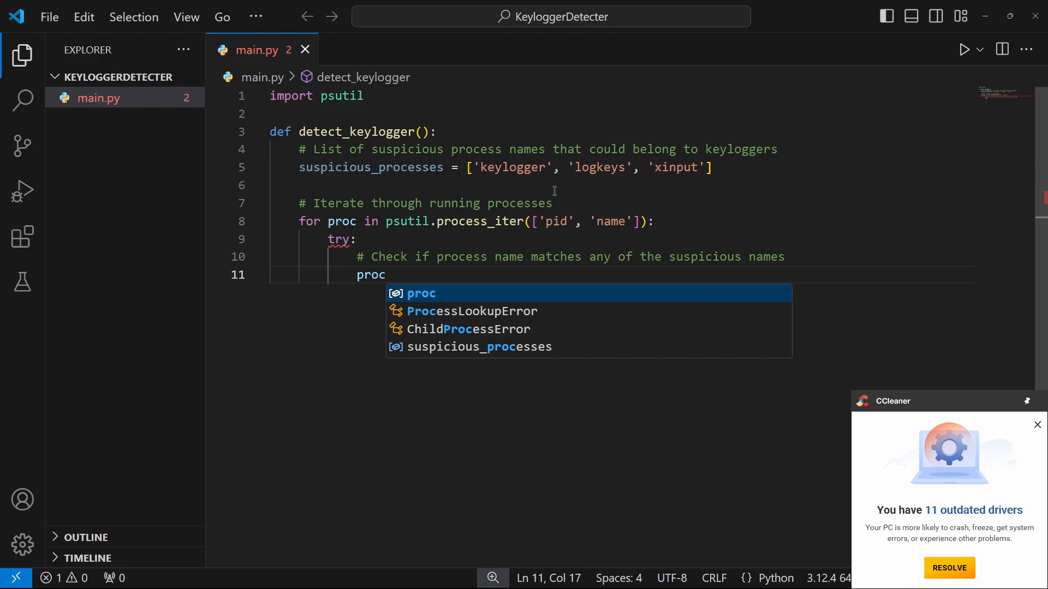
type("ess_n")
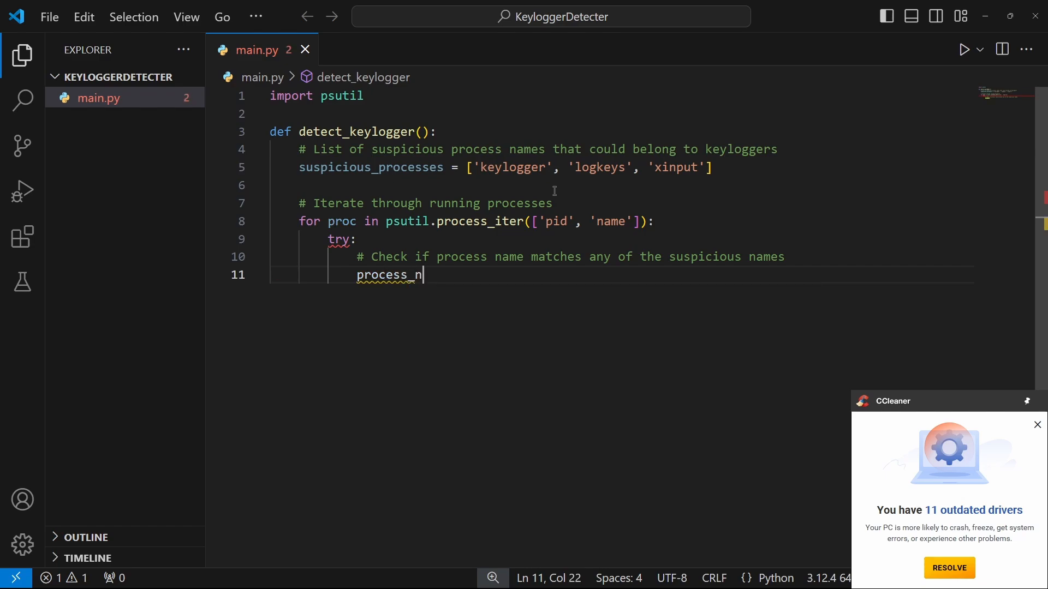
type("ame = proc")
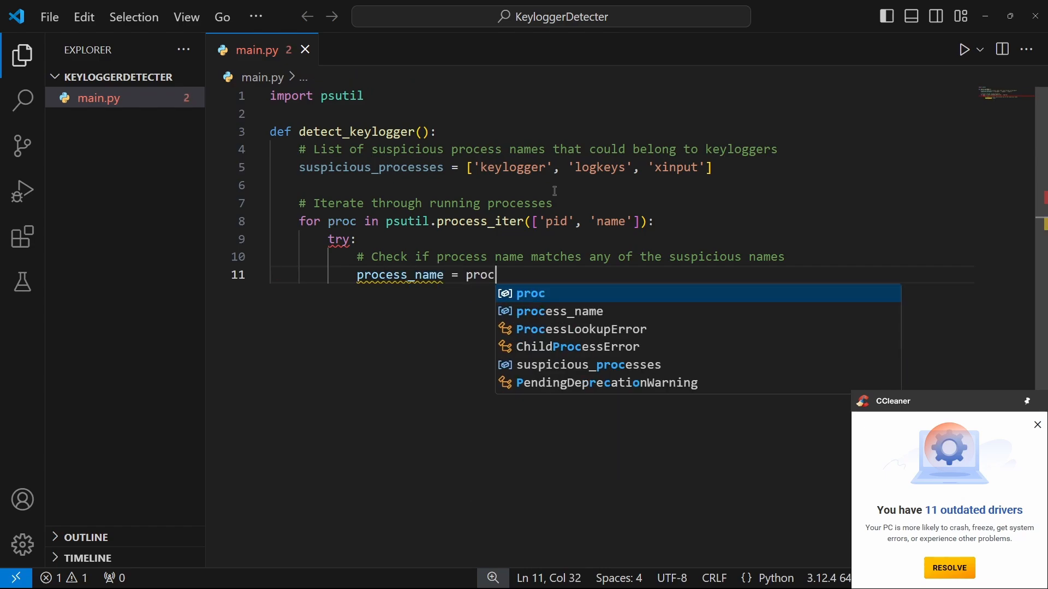
type(".info[")
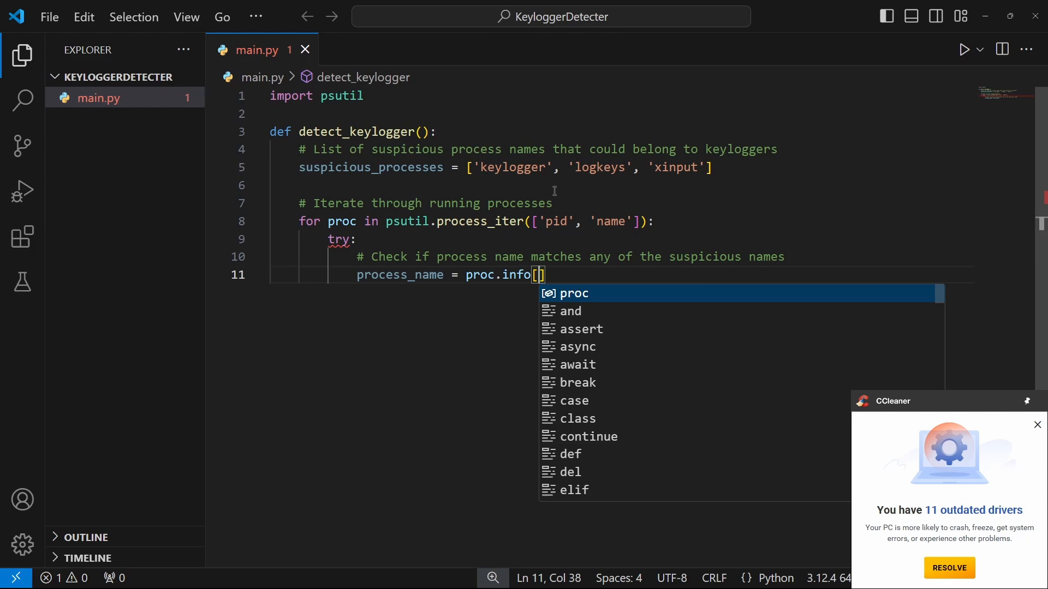
type("'n")
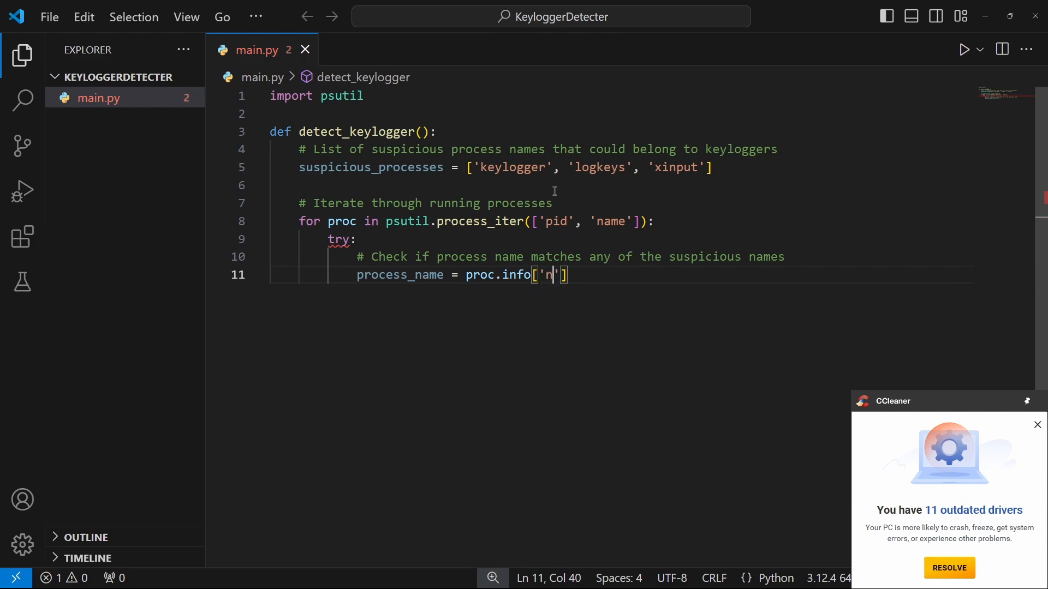
type("ame']")
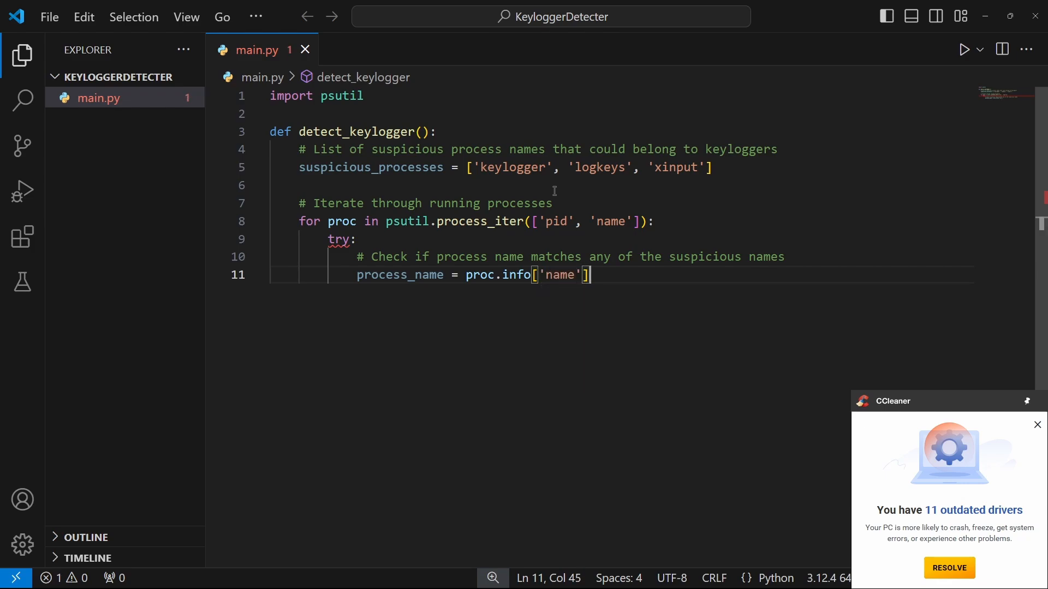
type(".lower")
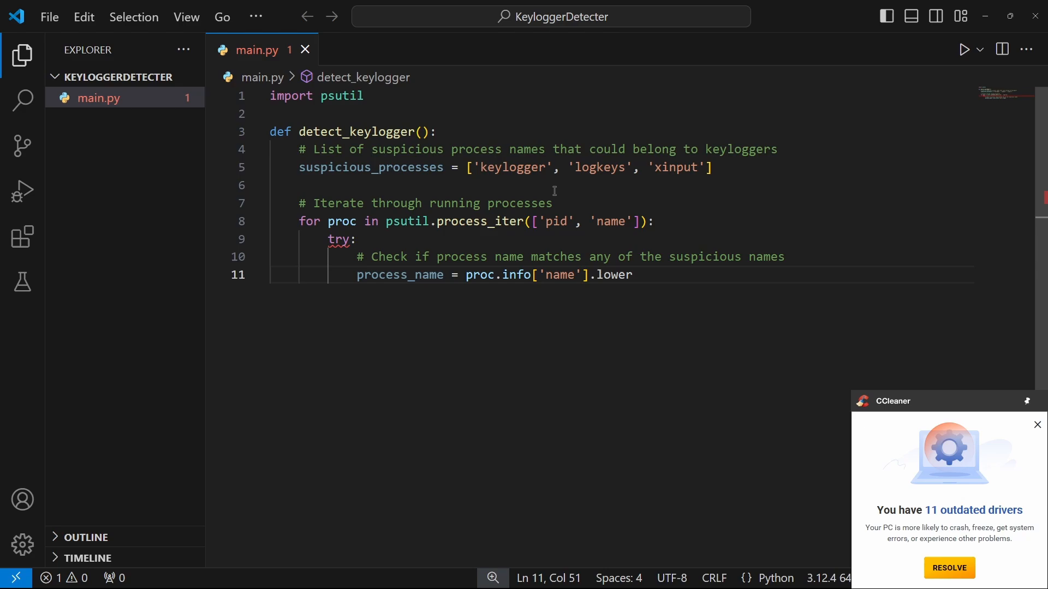
type("()")
key("Return")
type("if any")
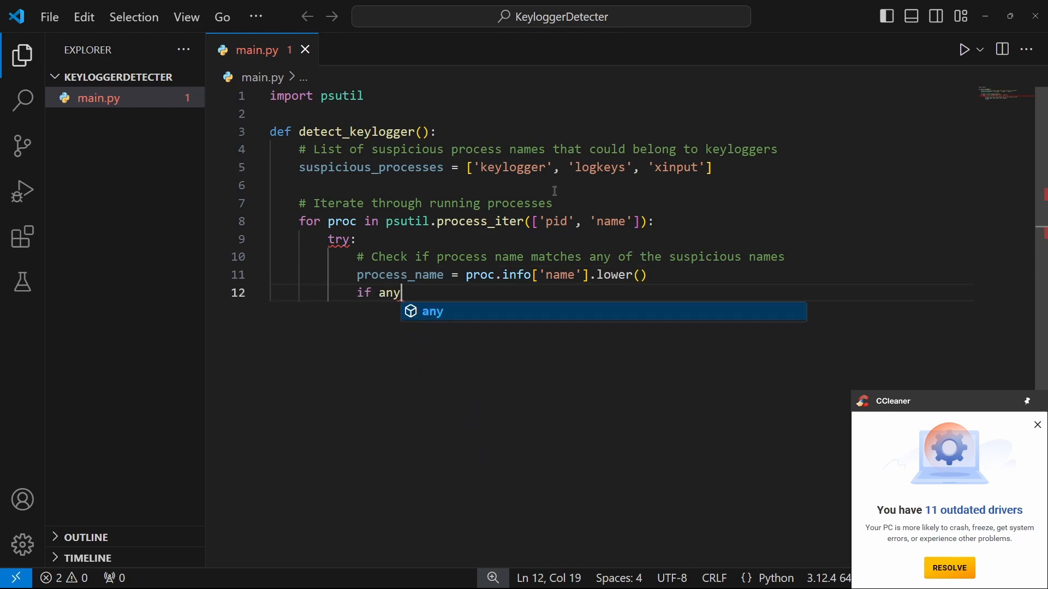
type("(su")
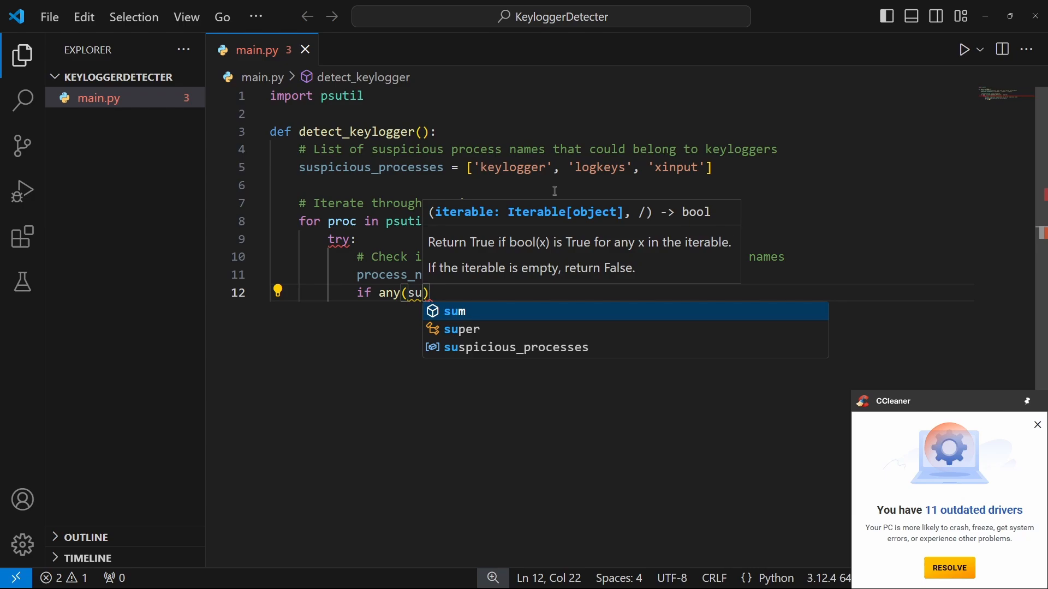
type("sp_")
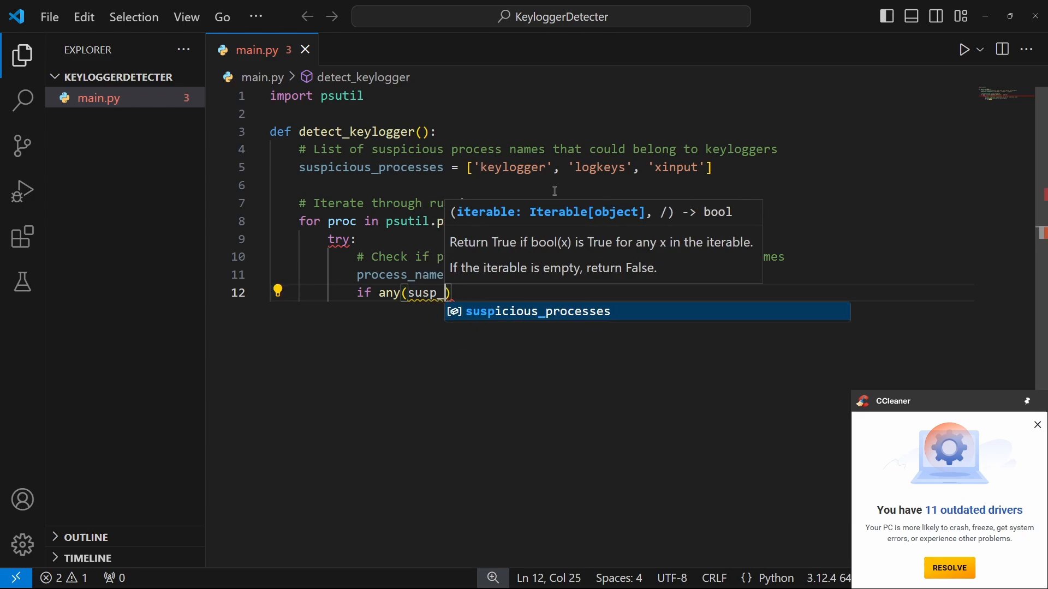
type("name")
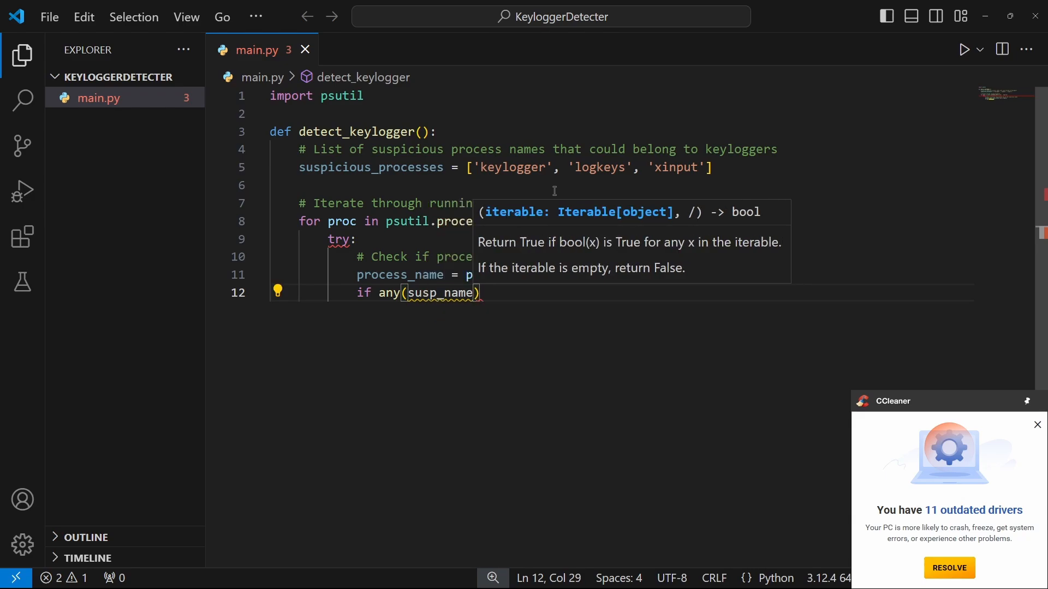
type("in pro")
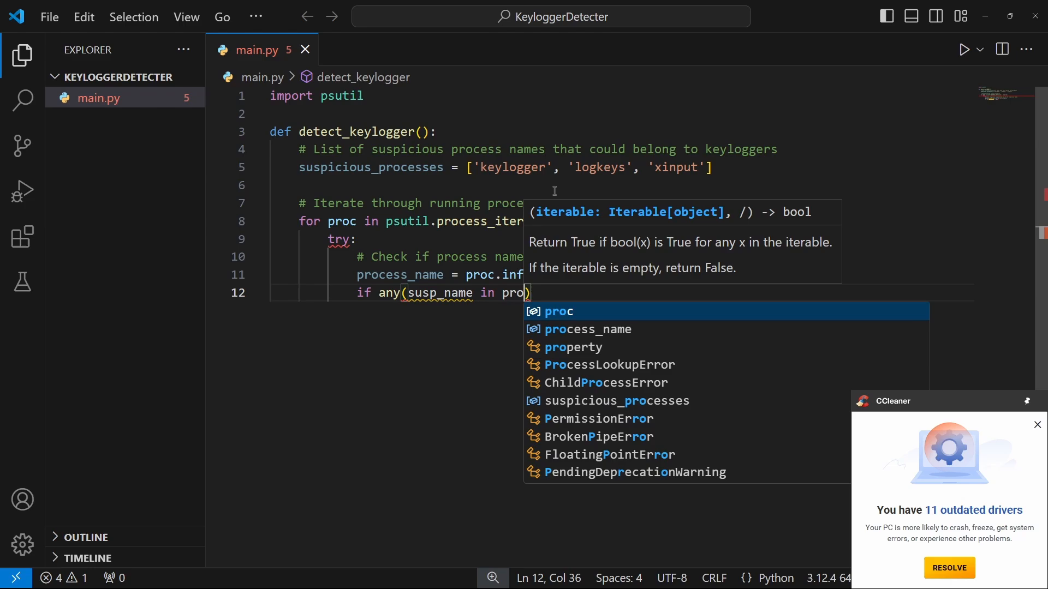
type("c")
Add if any(susp_name in process_name for susp_name in suspicious_processes):.
key("Down")
key("Return")
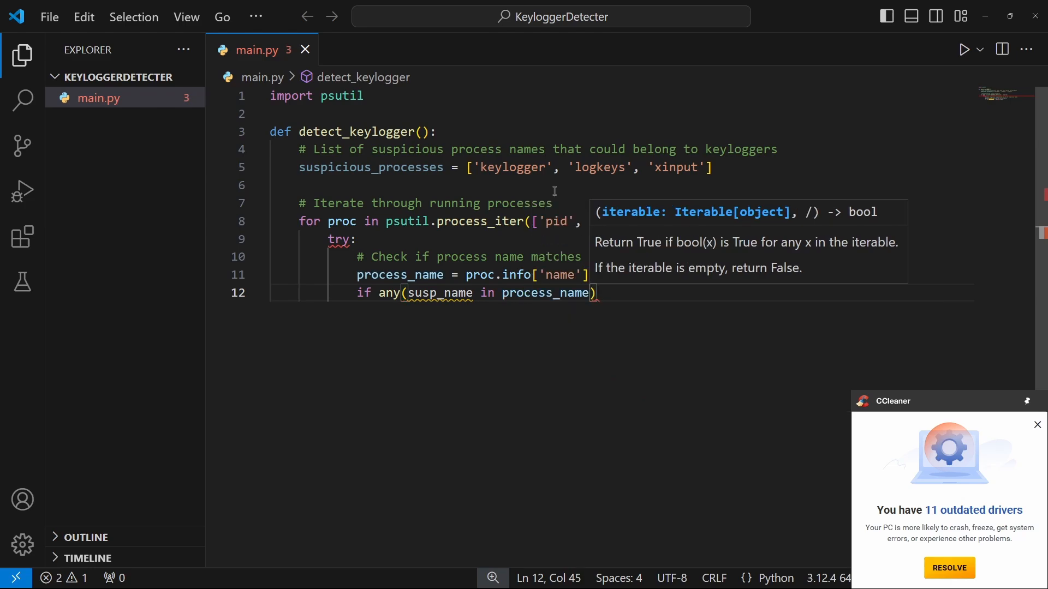
type("for sus")
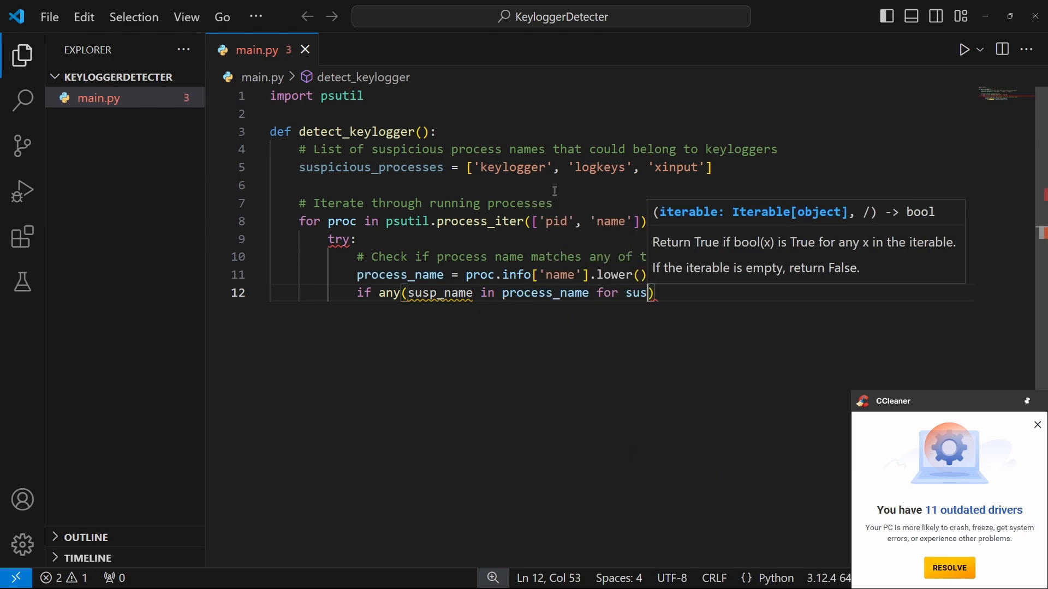
type("p_")
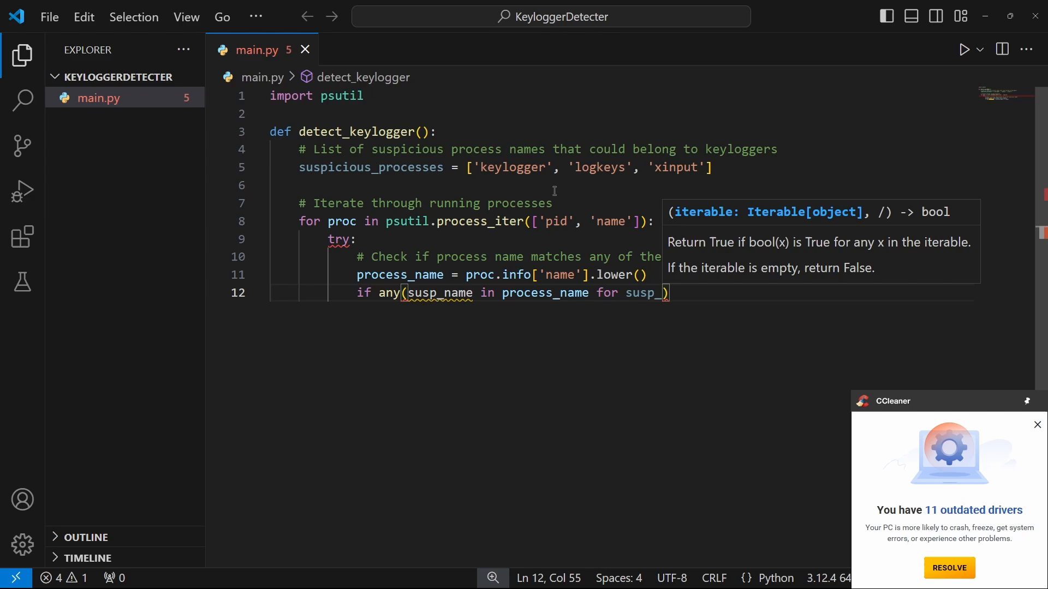
type("name i")
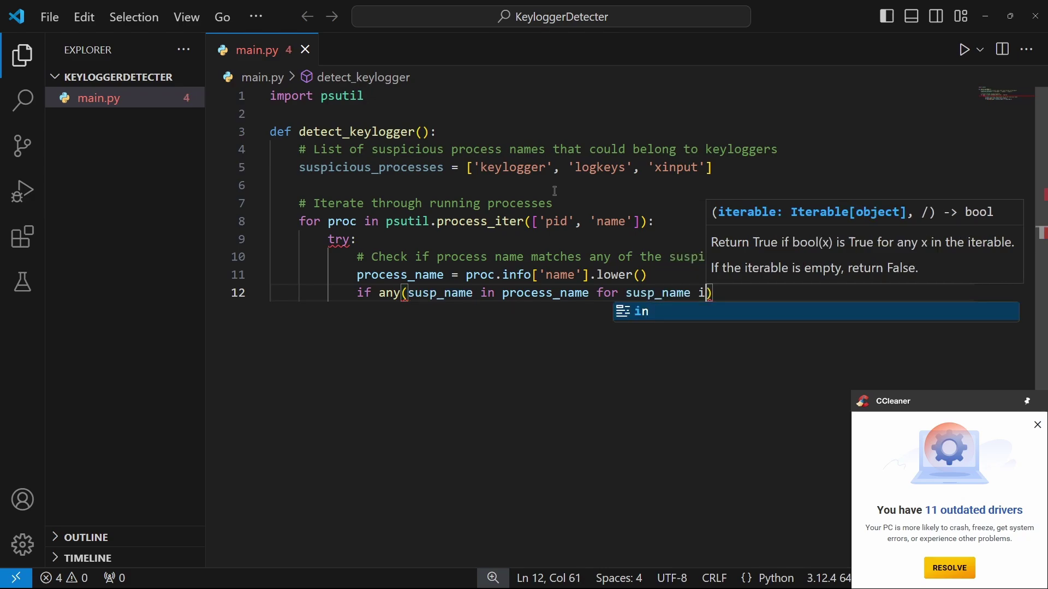
type("n")
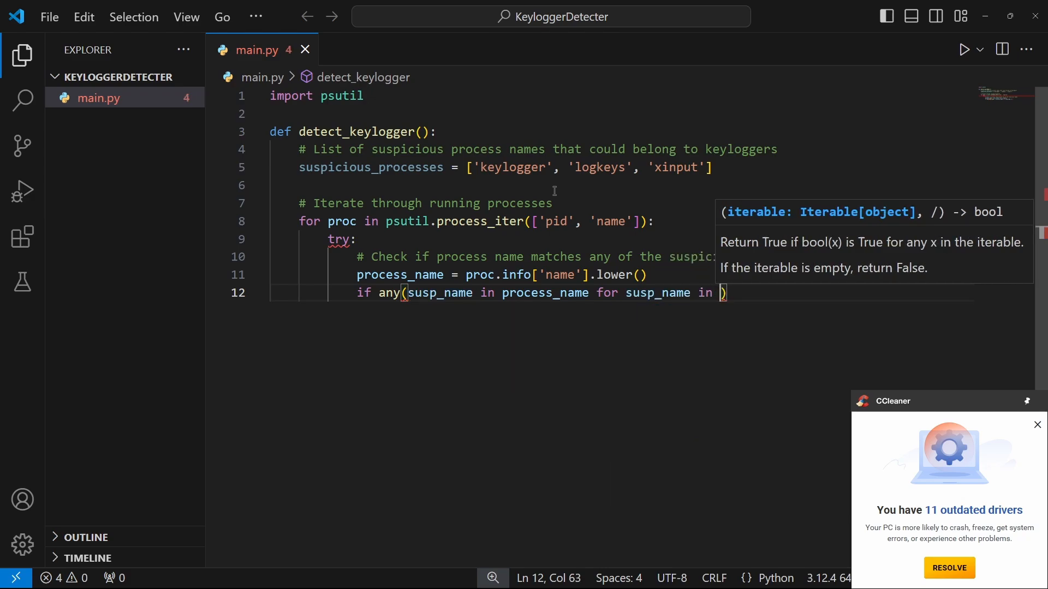
type(" sus")
key("Tab")
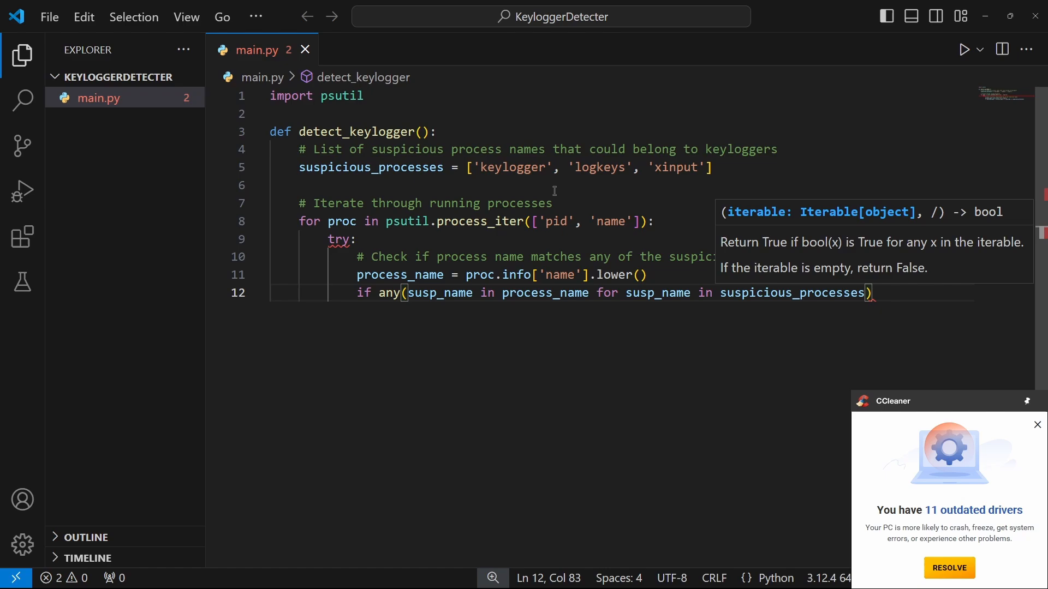
type("):")
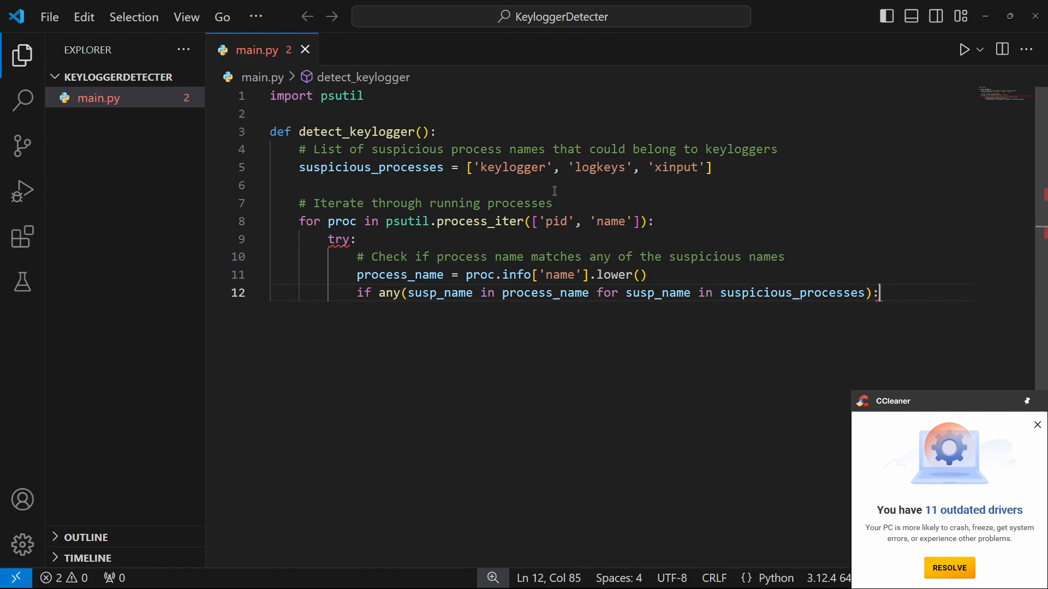
Print f"Suspicious process detected: {process_name} (PID: {proc.info['pid']})" for a matching process.
key("Return")
type("print")
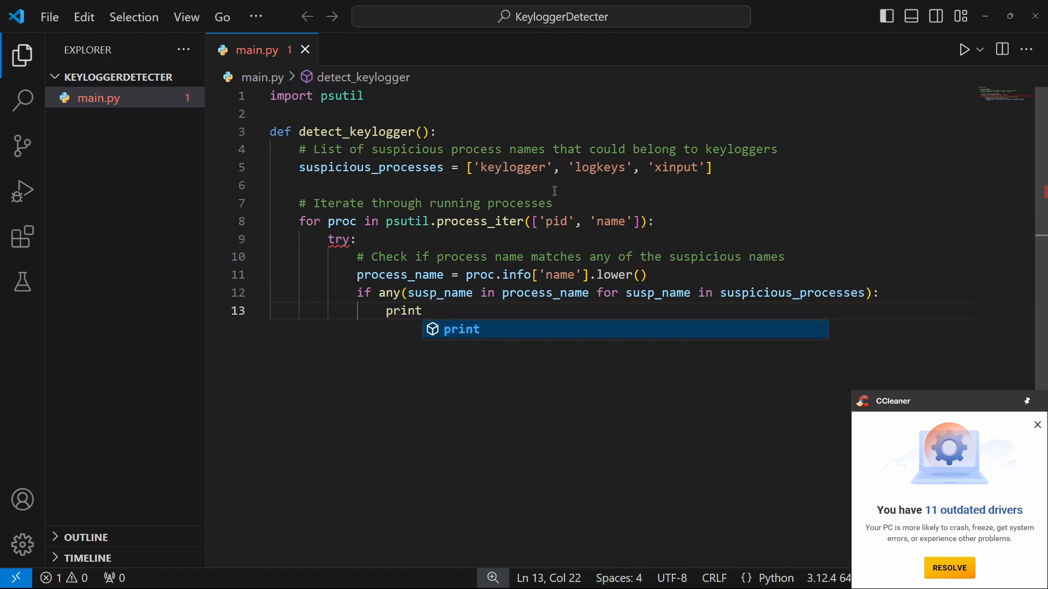
key("Escape")
type("(")
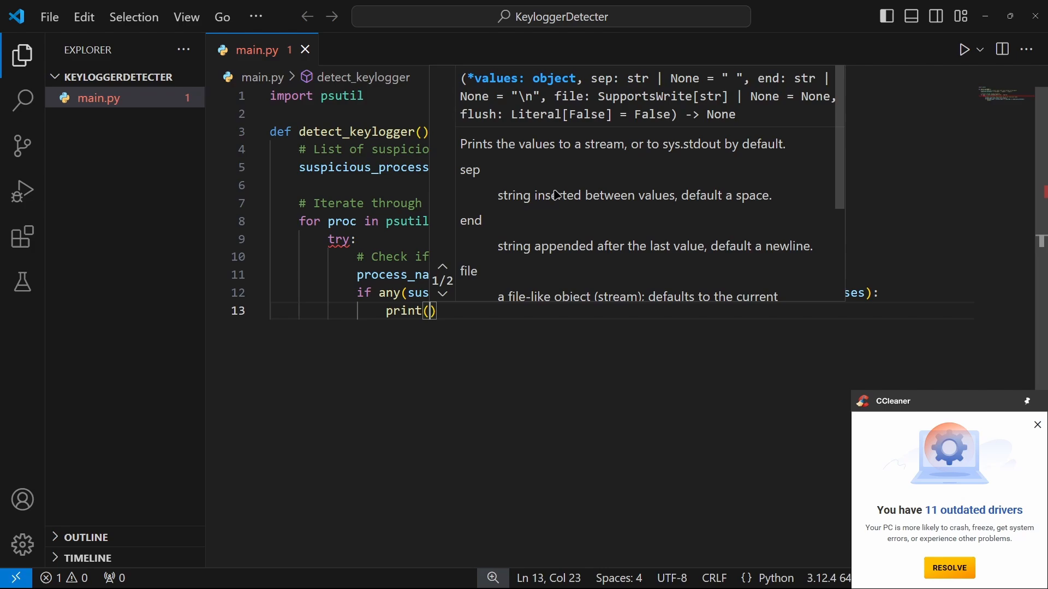
type("f\"")
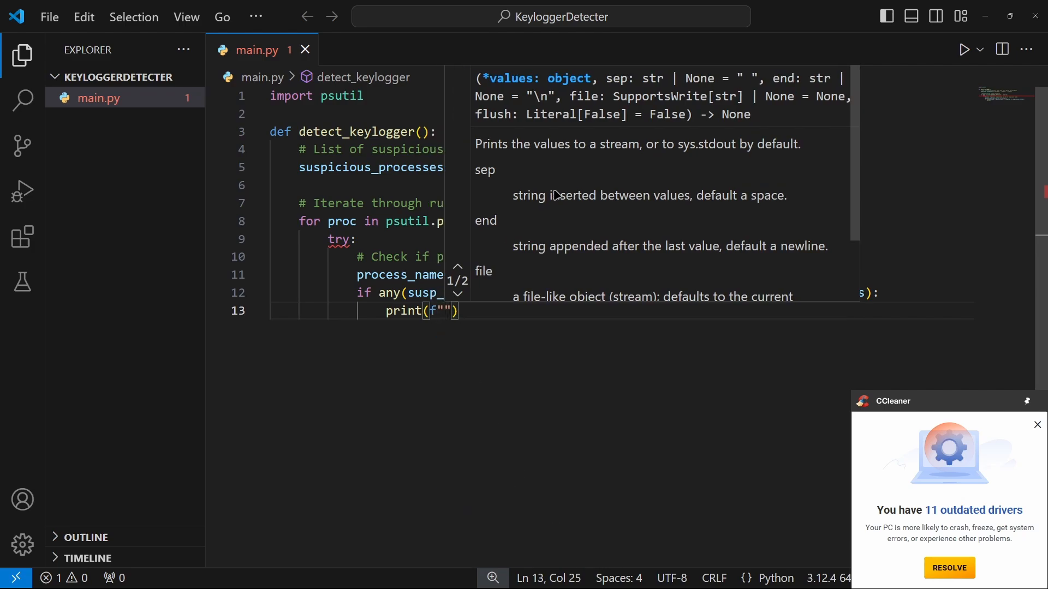
type("Sus")
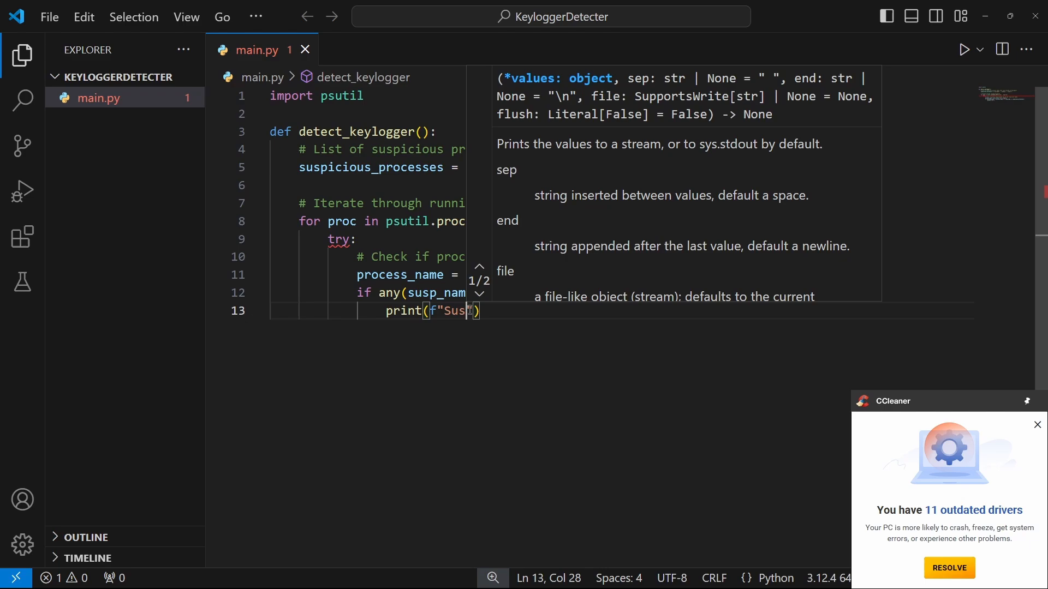
type("pic")
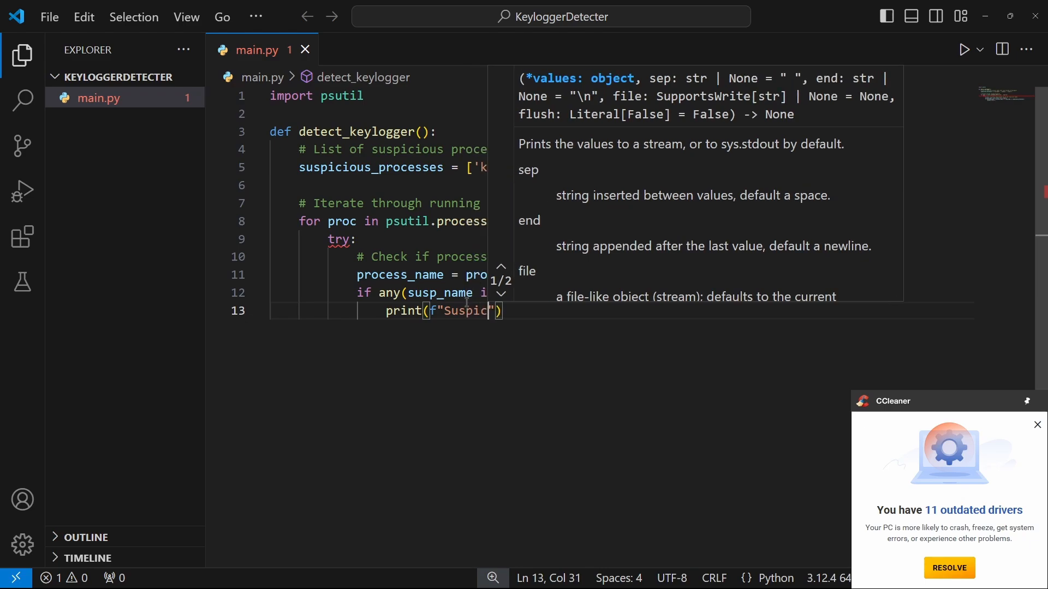
type("ious pro")
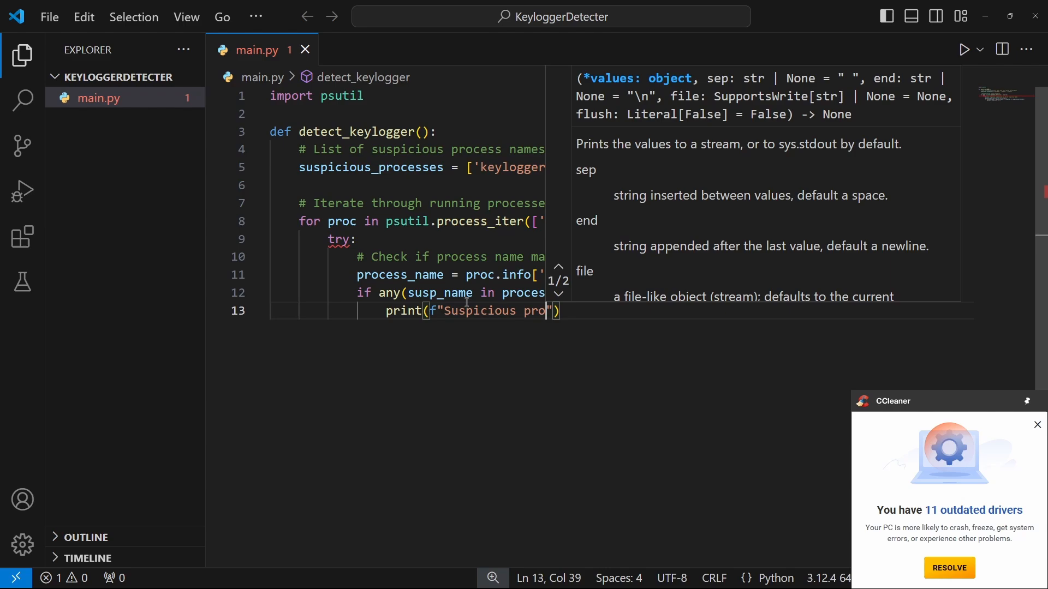
type("cess d")
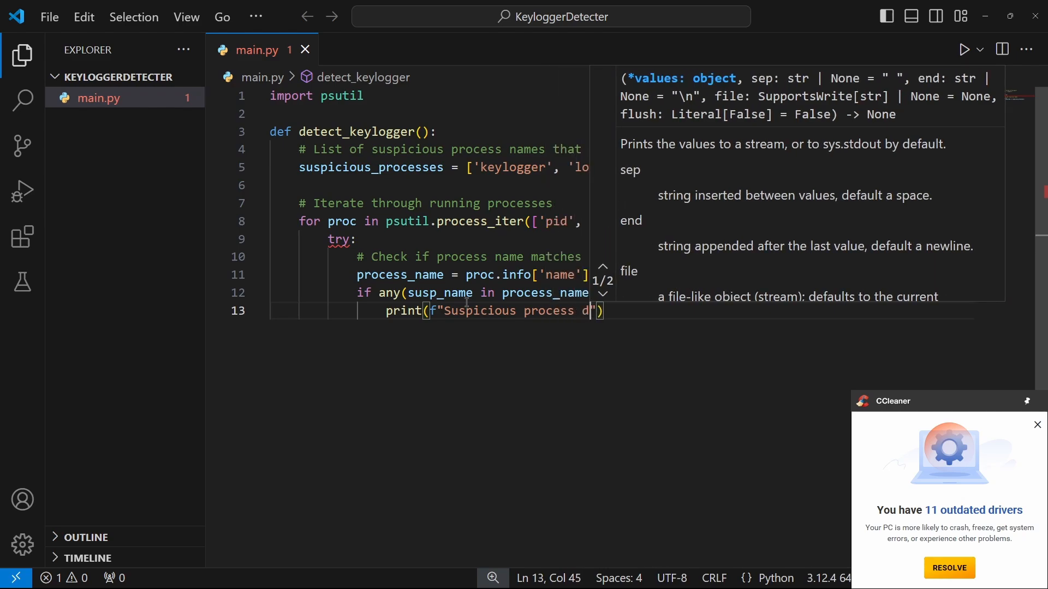
type("eteched")
key("Left")
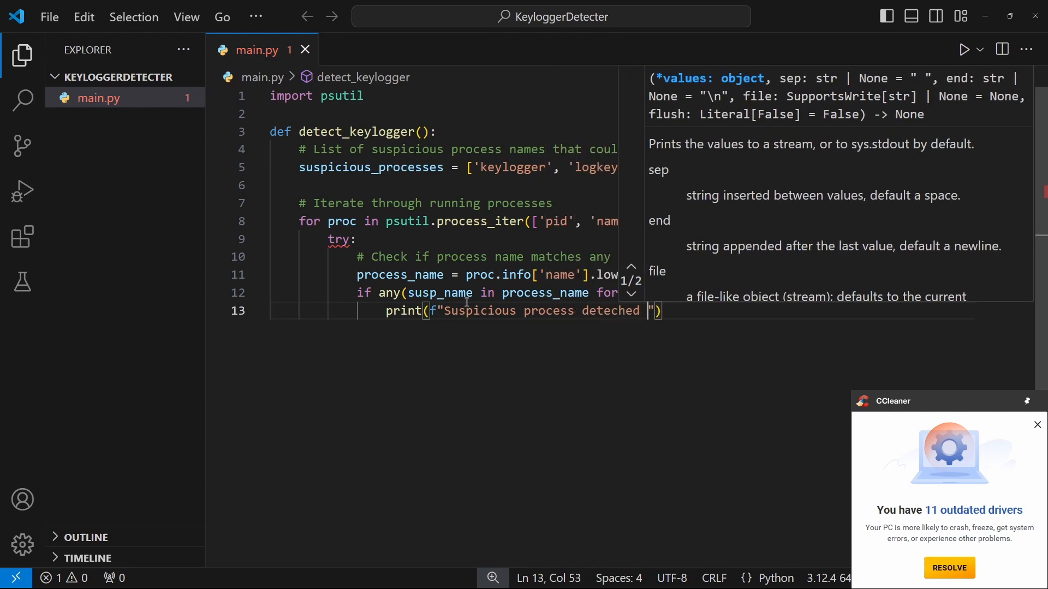
key("BackSpace")
key("BackSpace")
key("BackSpace")
key("BackSpace")
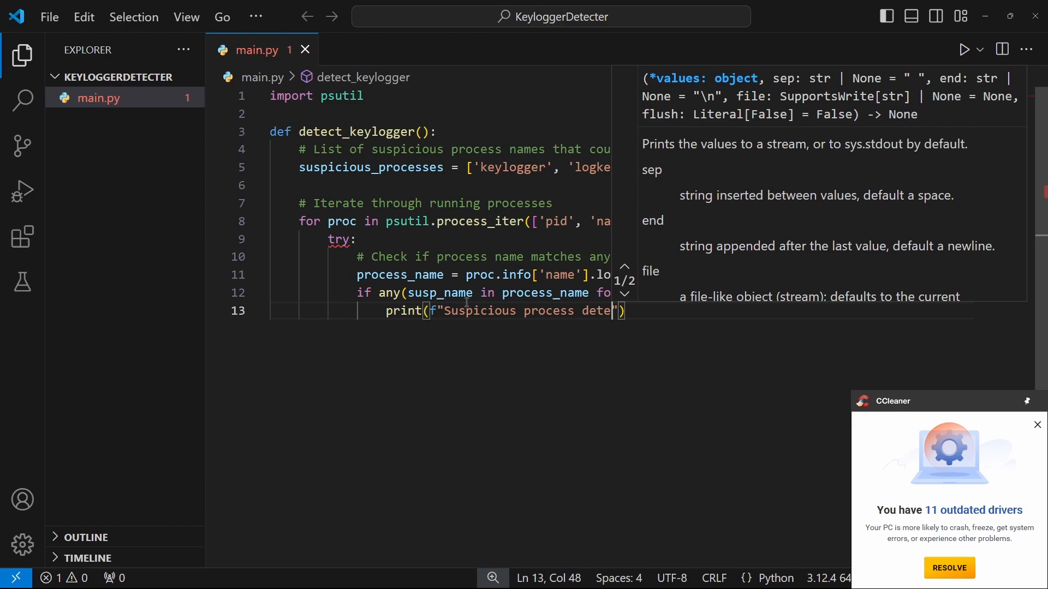
key("BackSpace")
type("ec")
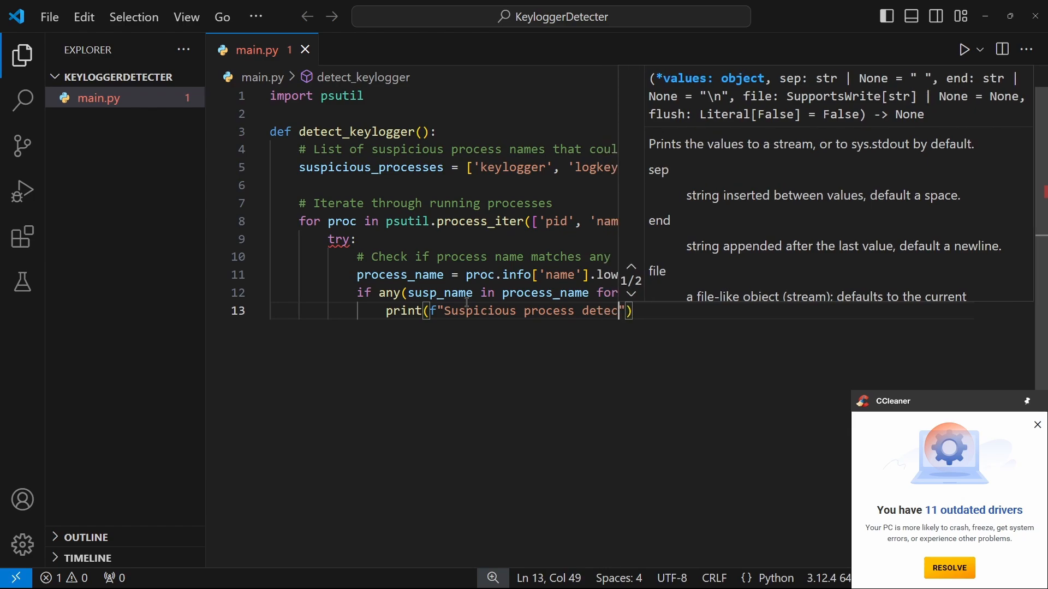
type("ted: ")
type("{}")
key("Left")
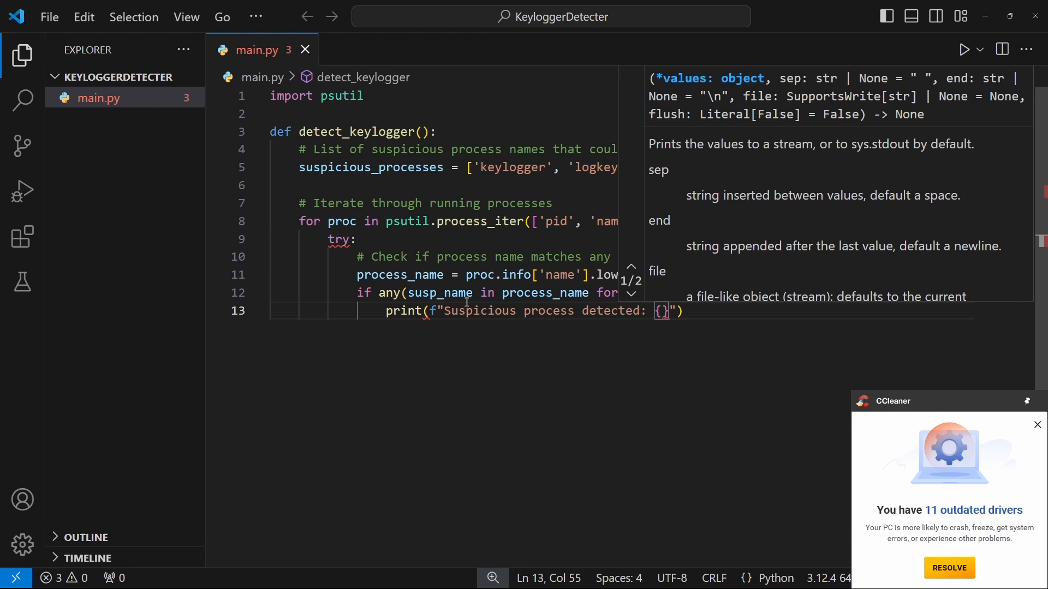
type("process_name")
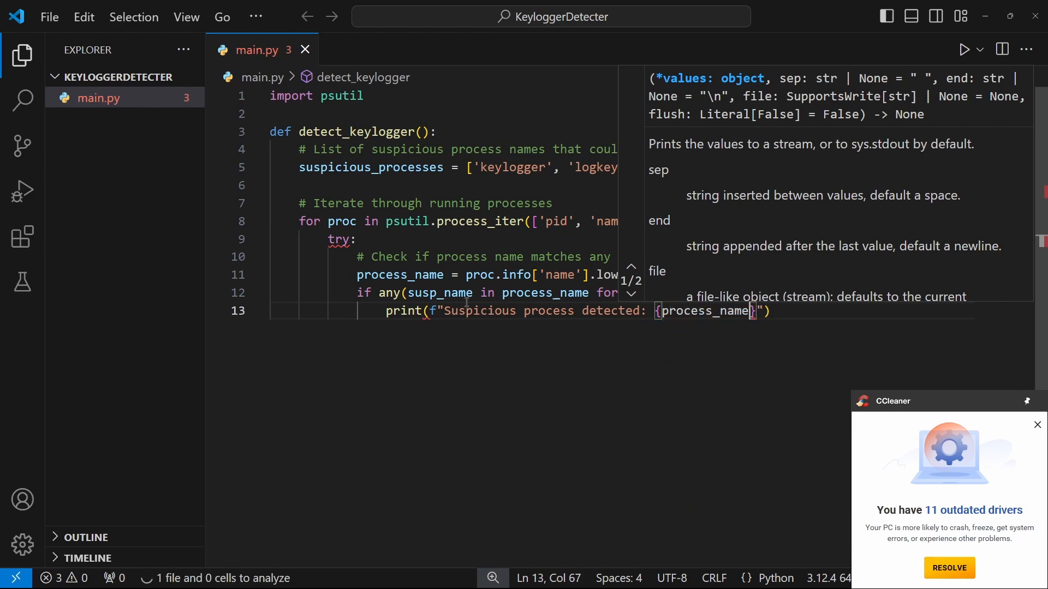
key("Right")
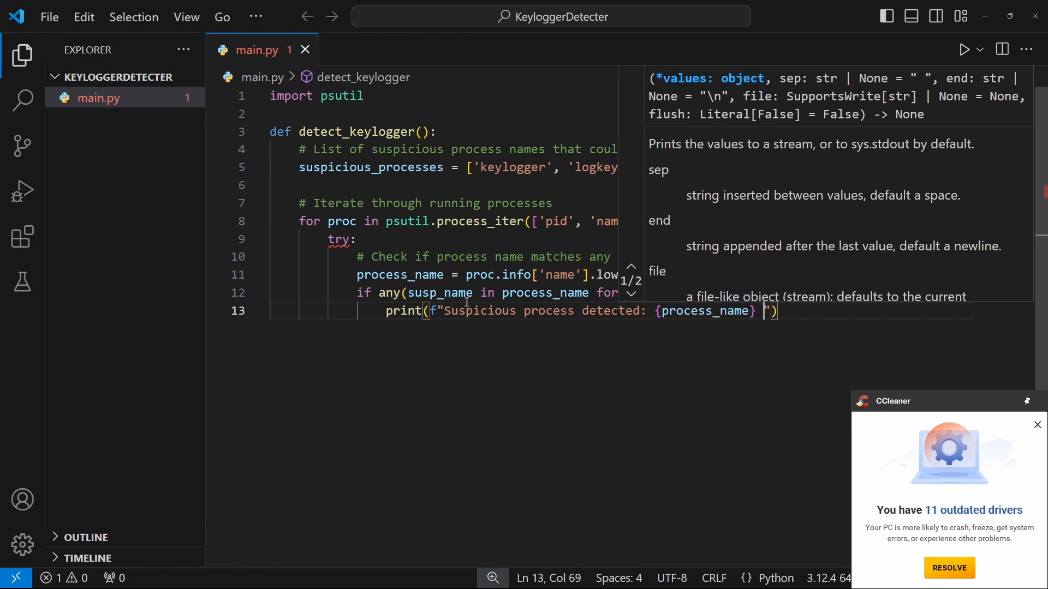
type("(")
key("BackSpace")
key("BackSpace")
type("(")
type("PI")
type("D: ")
type("[]")
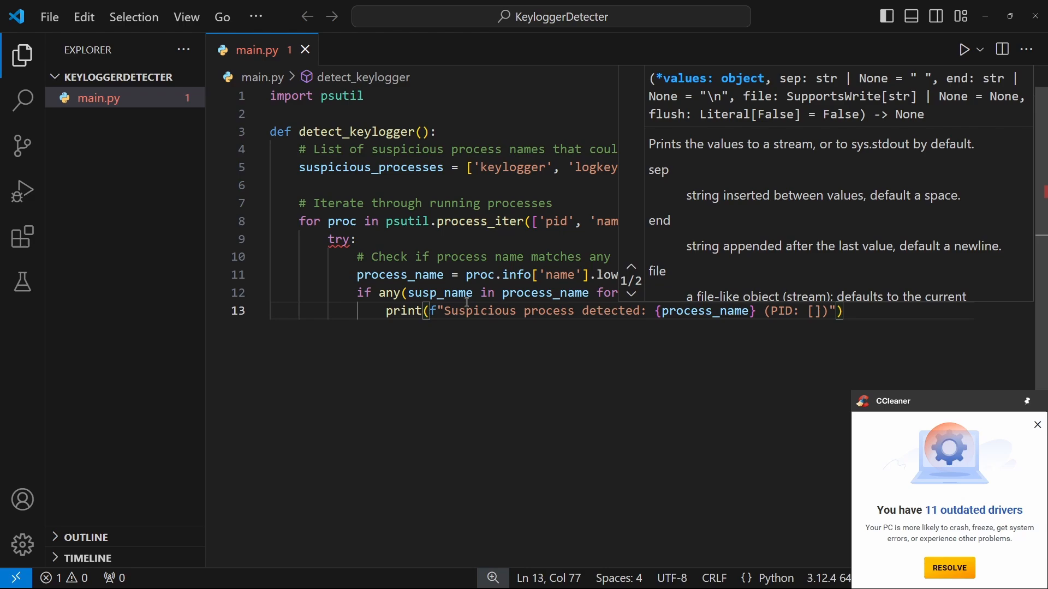
key("BackSpace")
key("BackSpace")
type("{}")
key("Left")
type("pr")
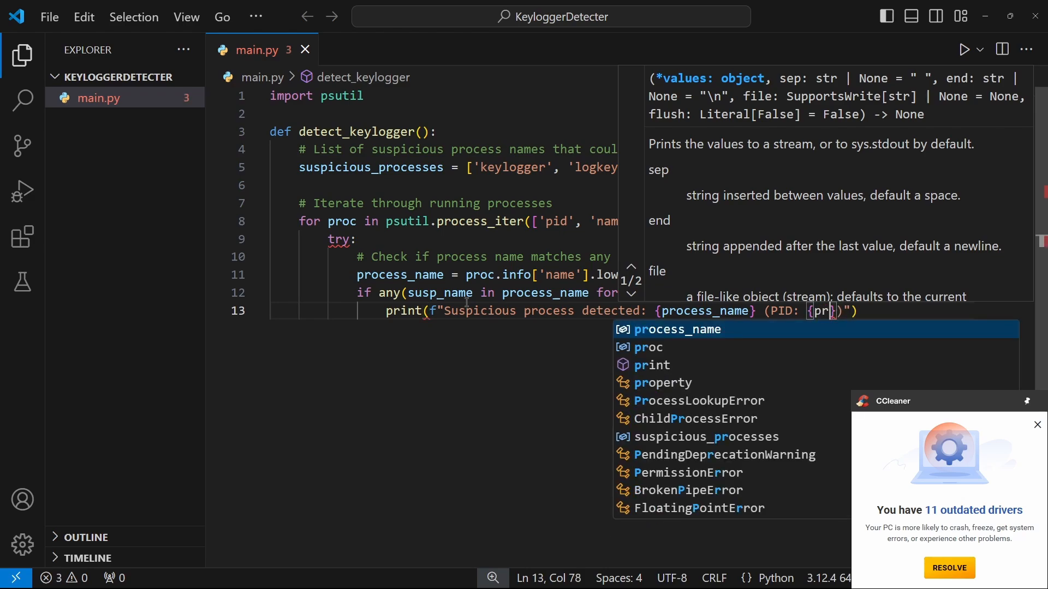
type("oc.i")
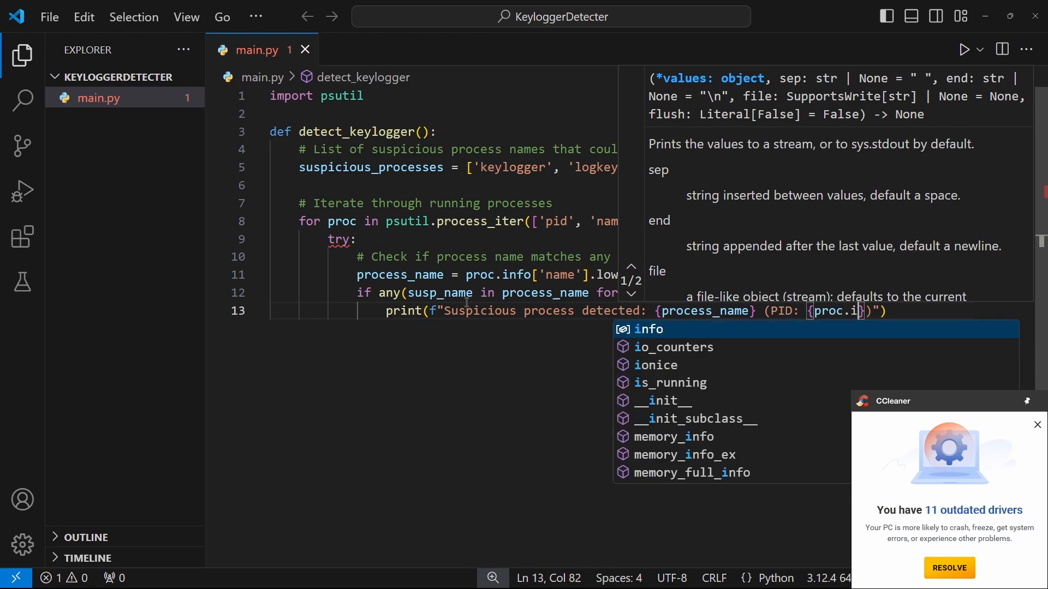
type("nfo[")
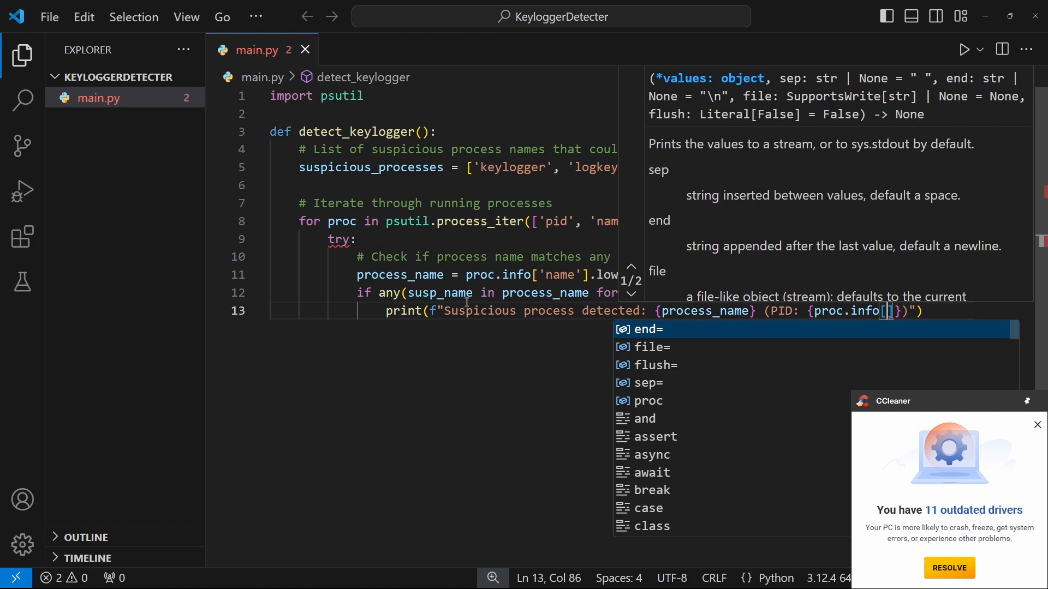
type("'")
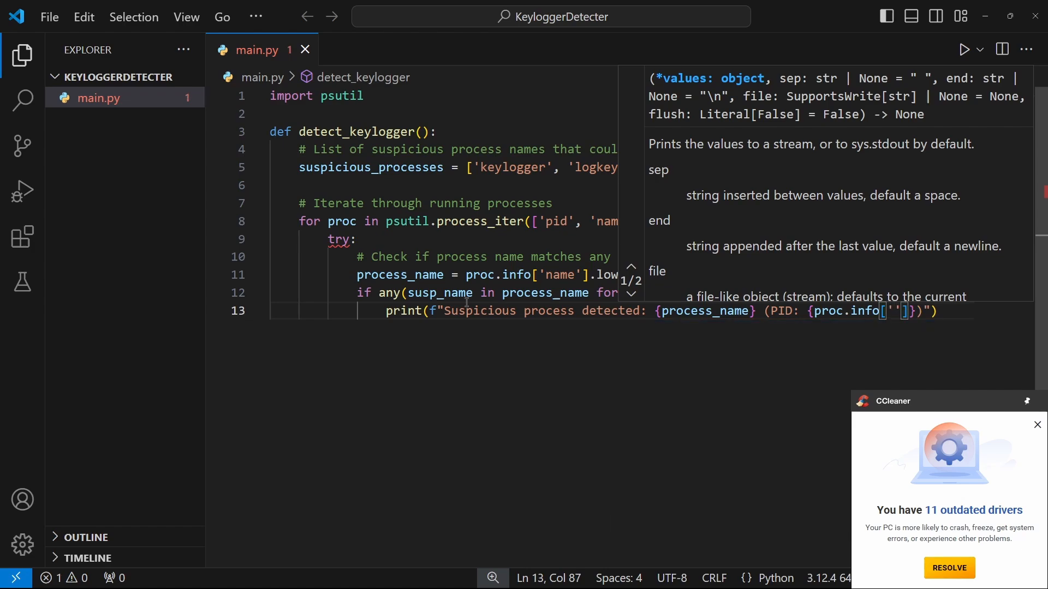
type("pid")
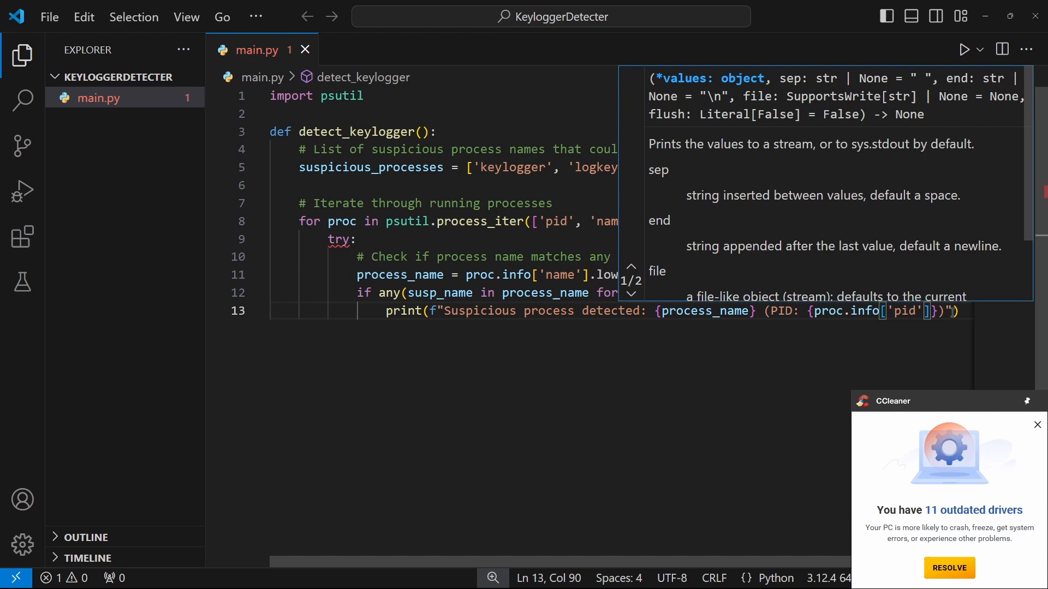
left_click(963, 312)
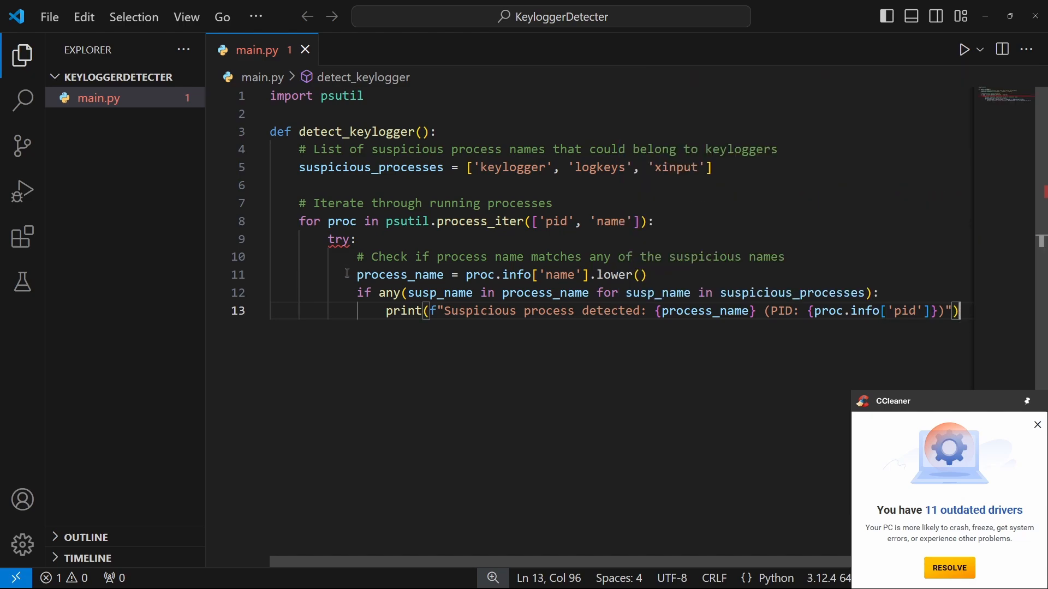
Touch up the print message prefix and start an except clause at the try level.
left_click(445, 311)
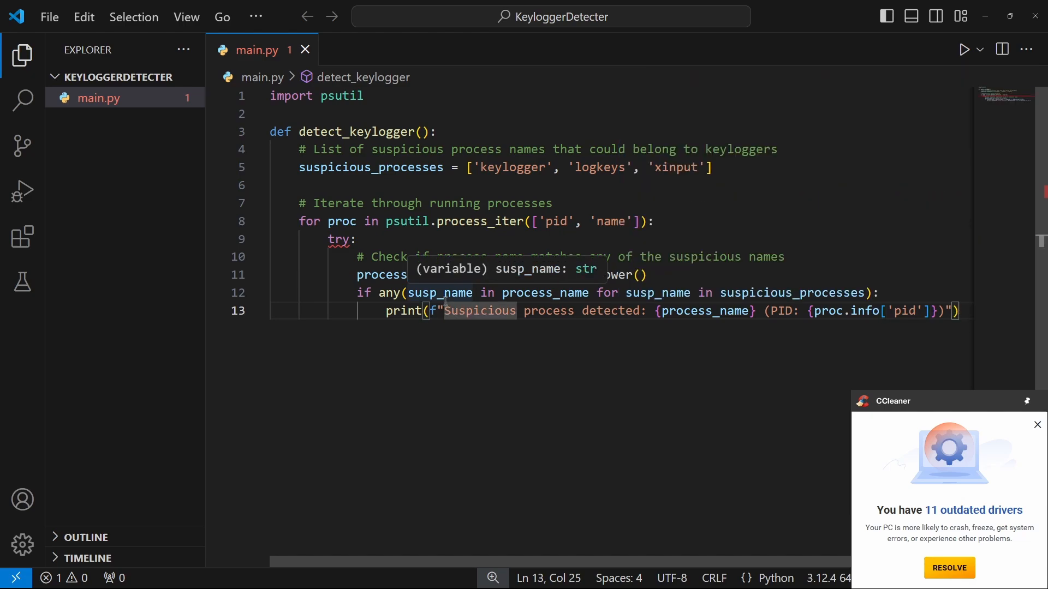
type("[]")
key("Left")
key("Left")
type("~")
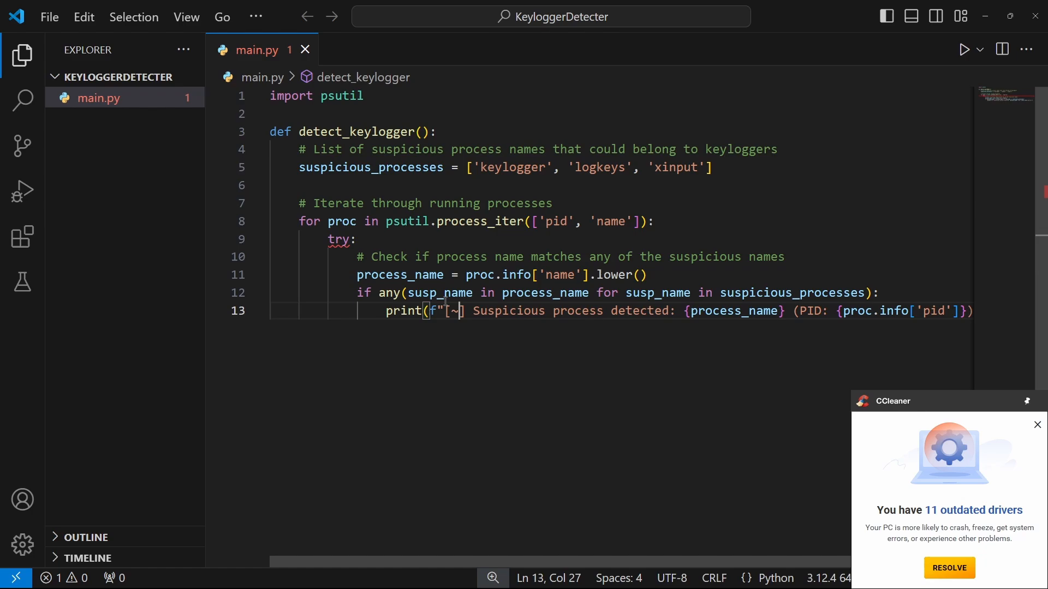
scroll(275, 345, "right", 2)
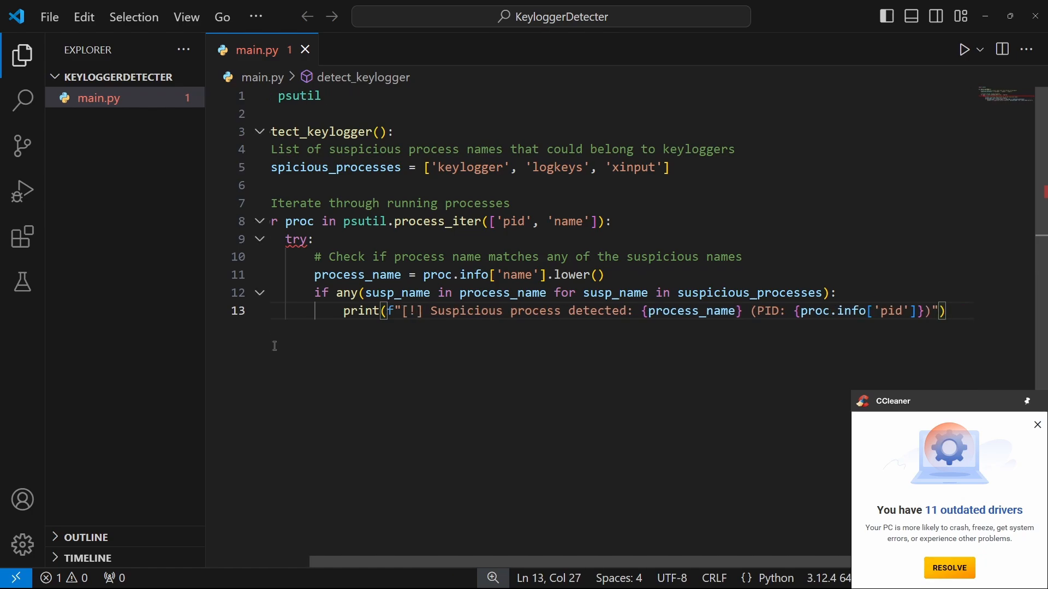
left_click(949, 311)
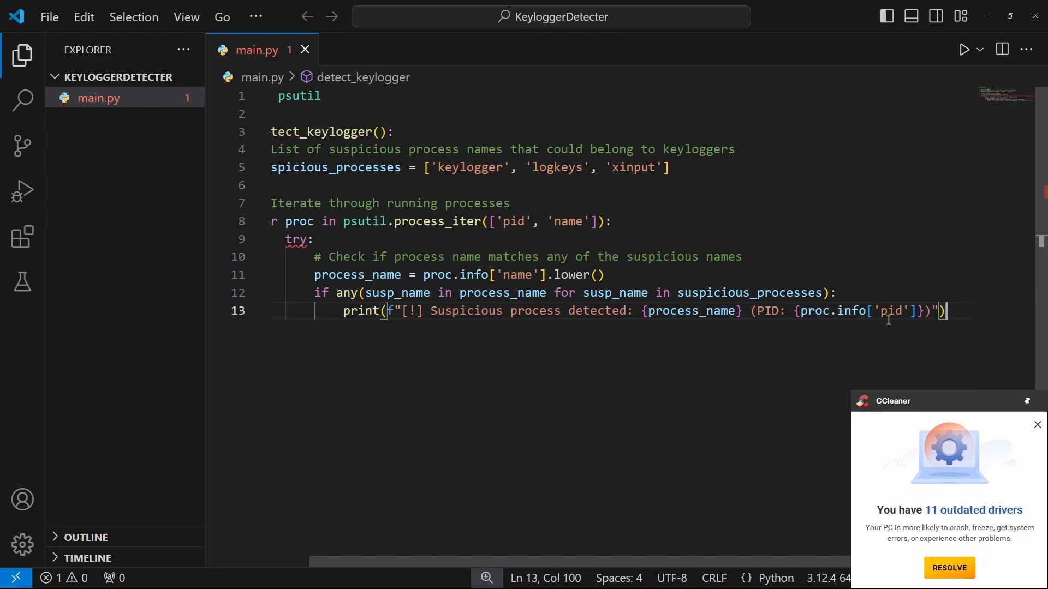
key("Return")
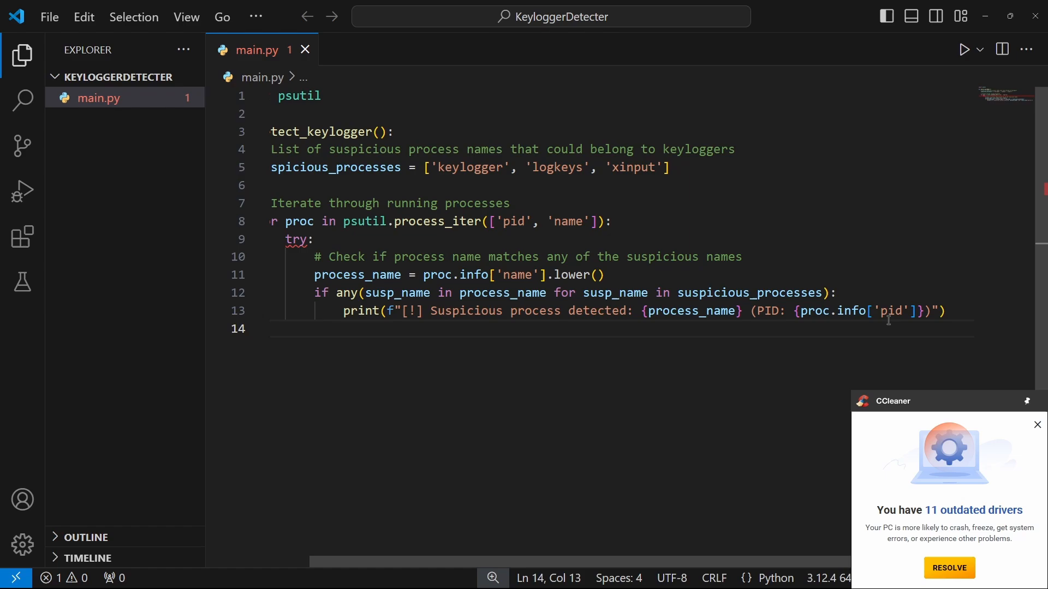
key("BackSpace")
type("excep-t")
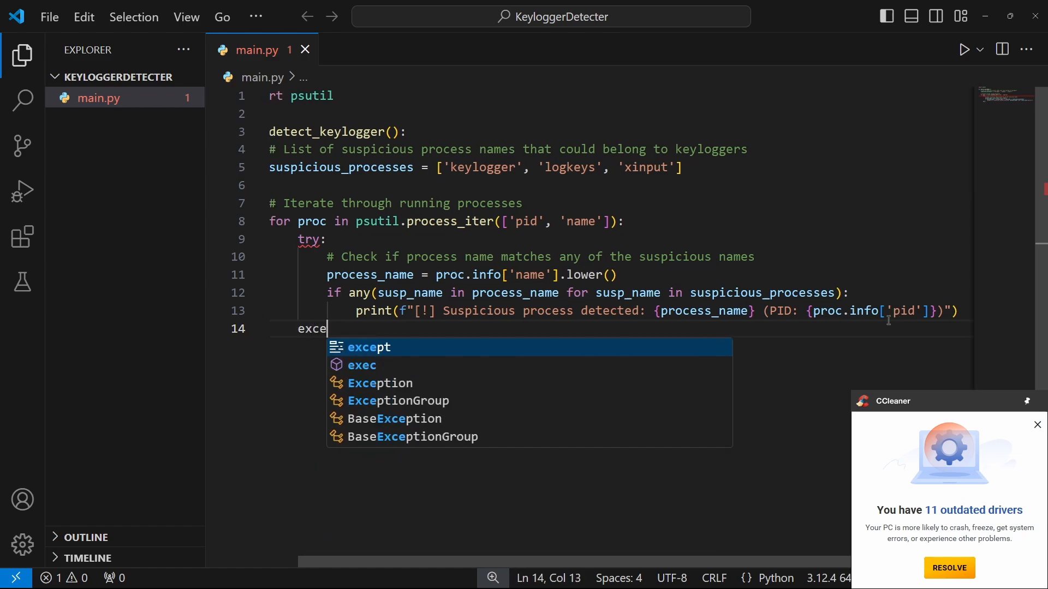
key("BackSpace")
key("BackSpace")
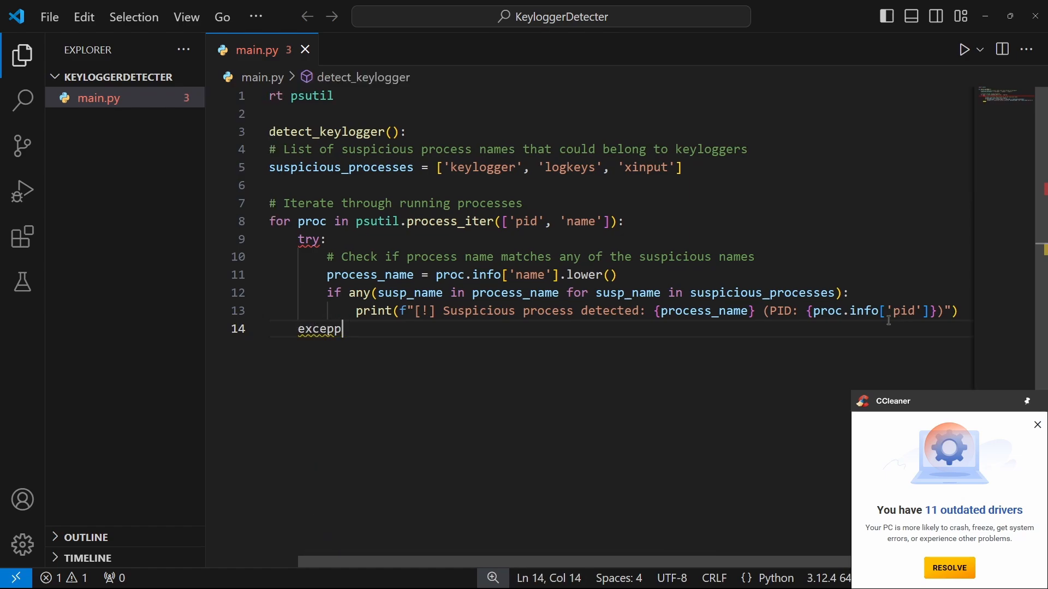
type("t")
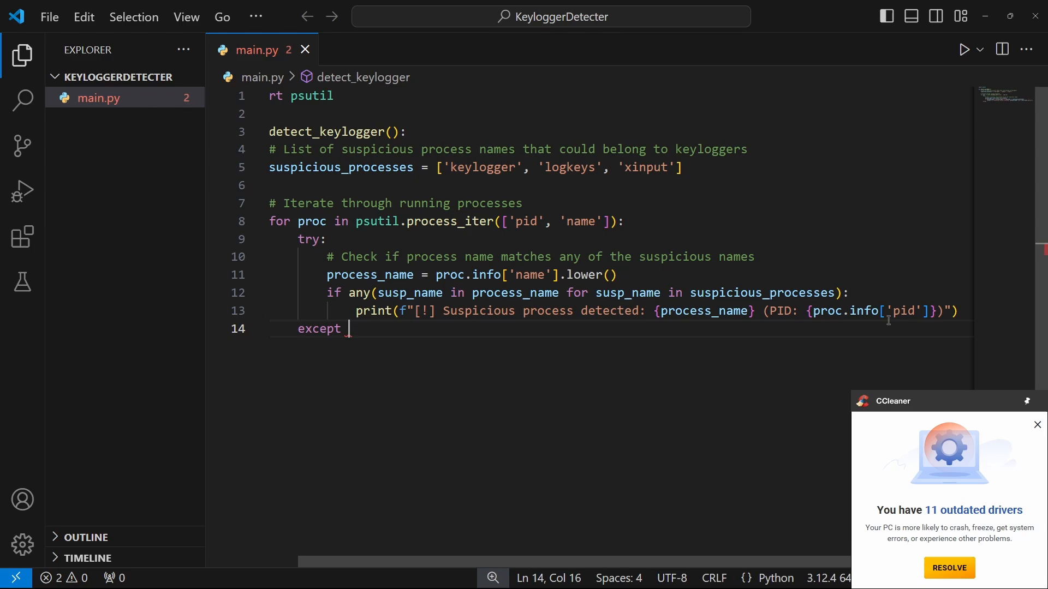
type(" (")
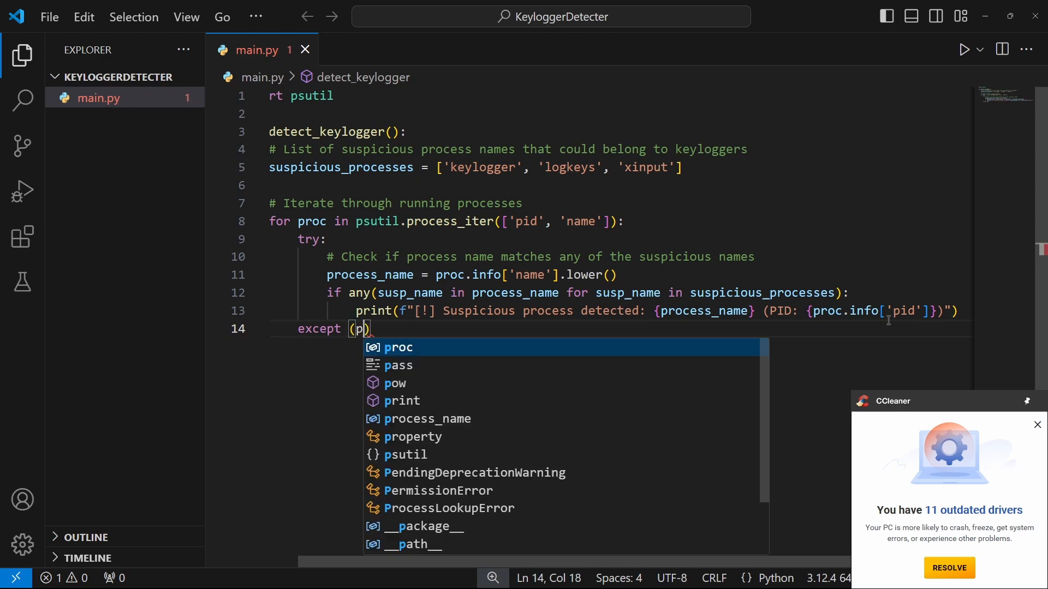
type("psutil")
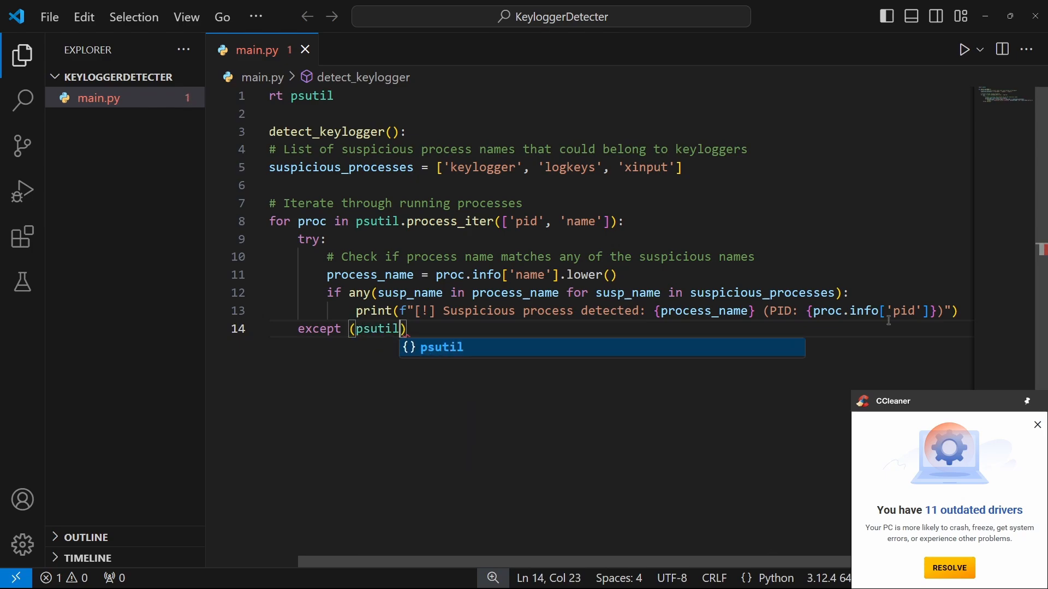
type(".NoSuch")
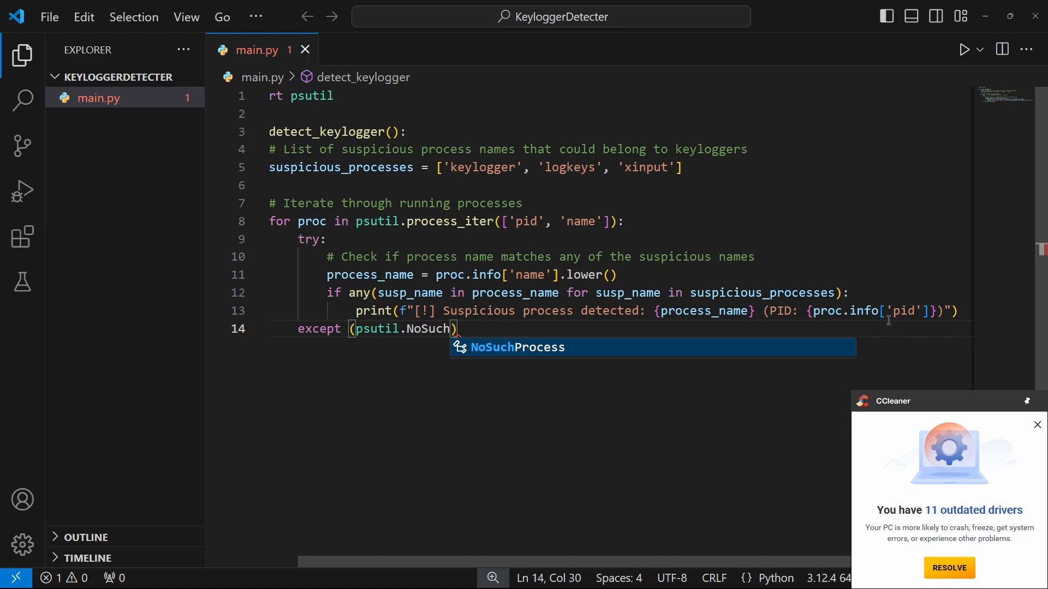
Catch psutil.NoSuchProcess, AccessDenied and ZombieProcess with pass, then save main.py.
key("Tab")
type(", p")
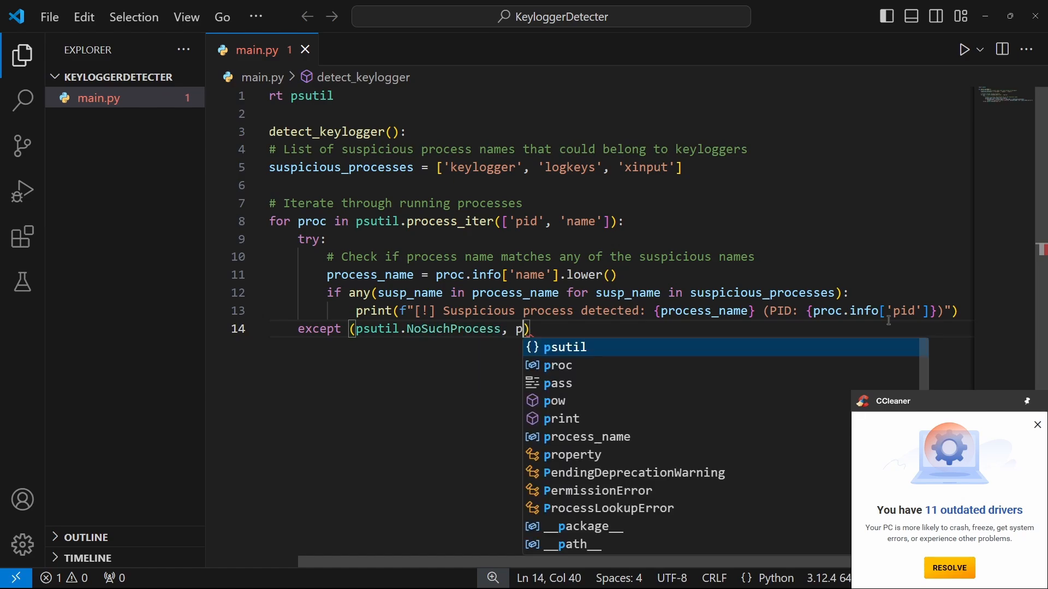
type("su")
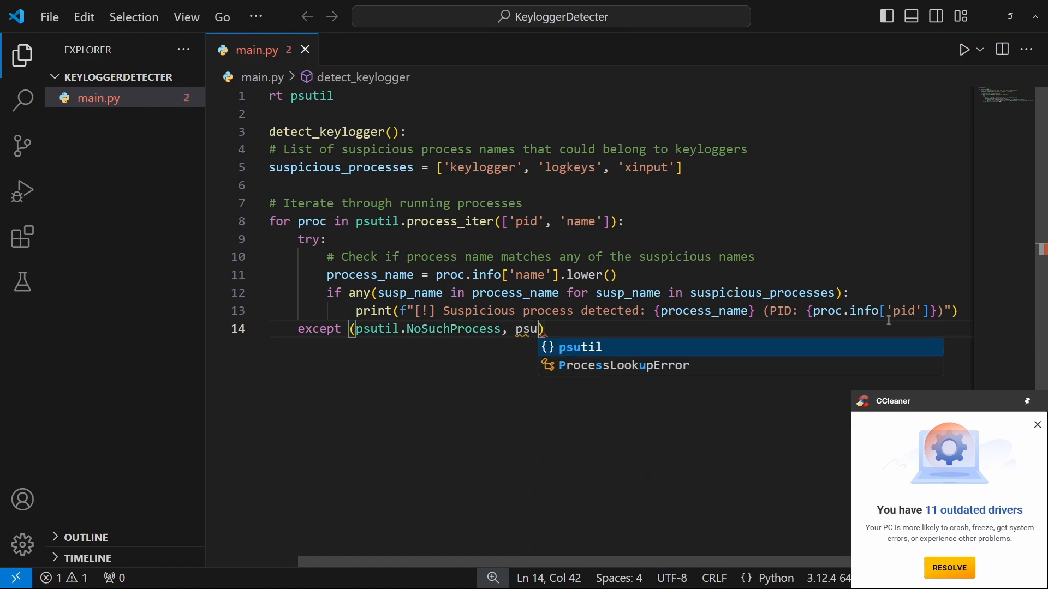
type("til")
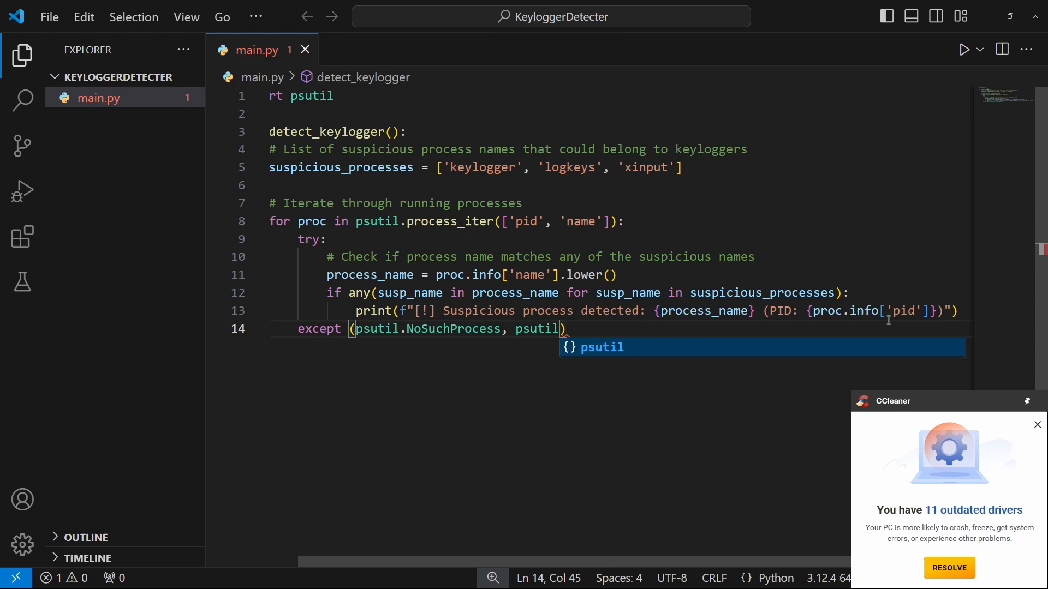
type(".Acc")
key("Tab")
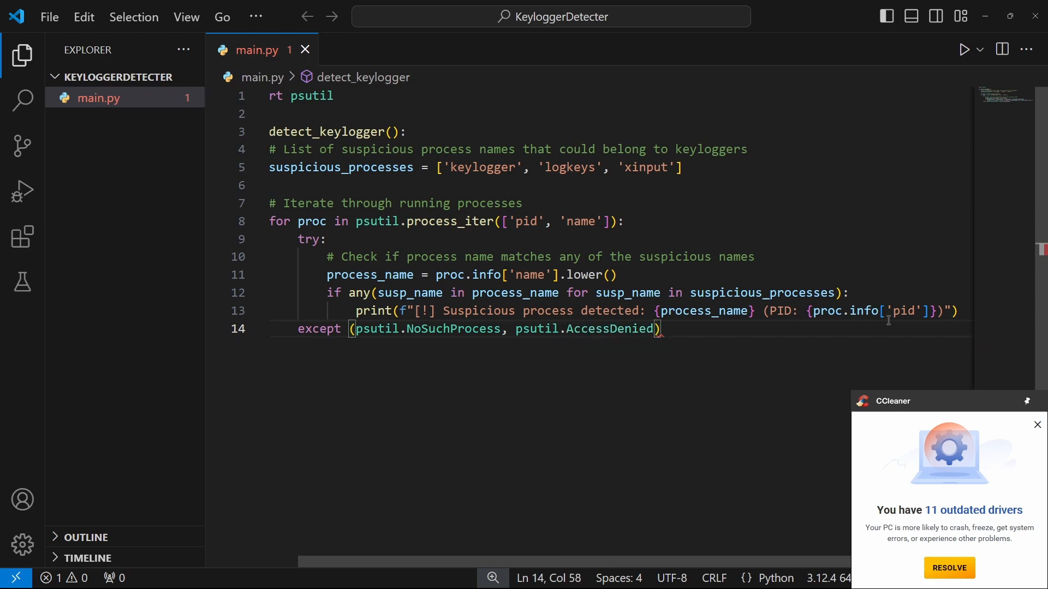
type(", p")
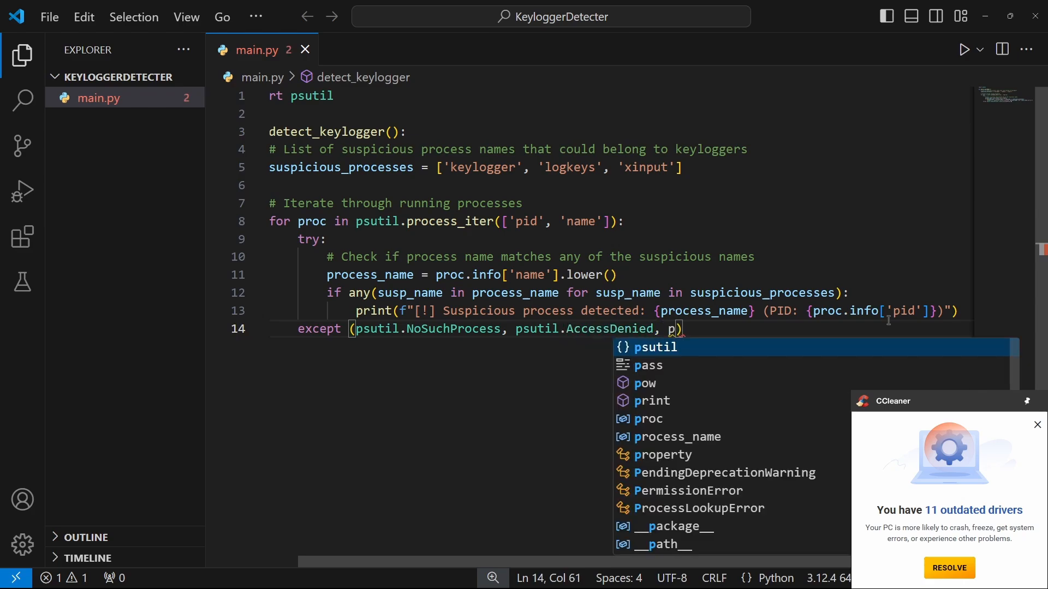
type("sutil.")
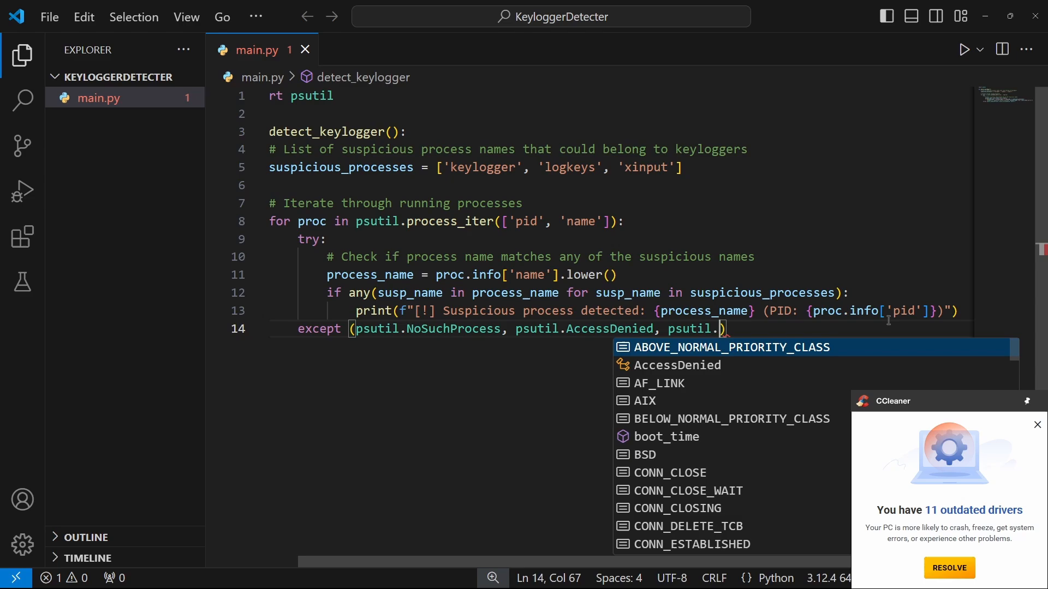
type("Zom")
key("Tab")
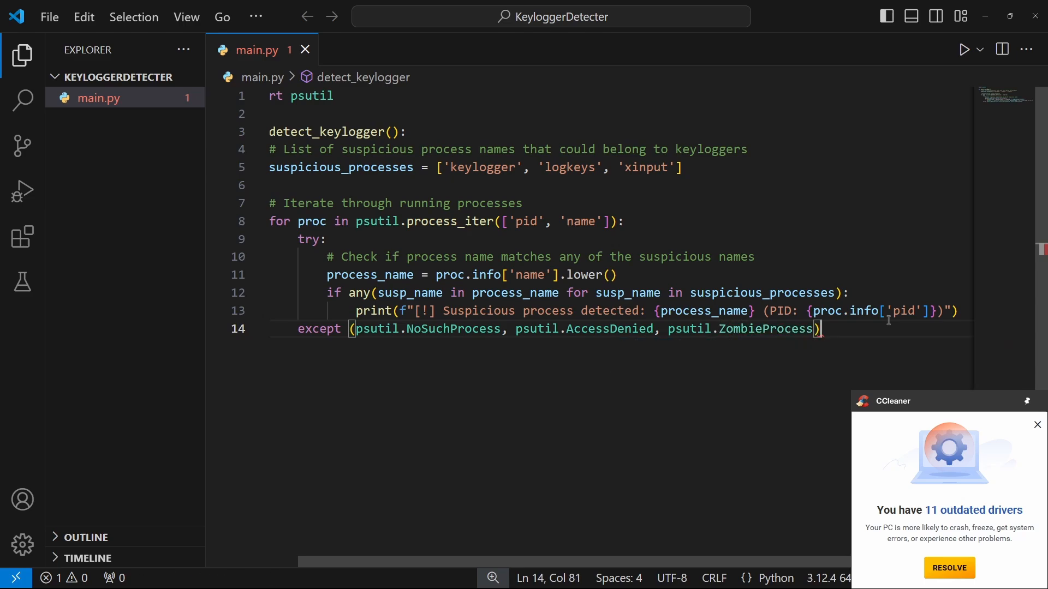
type("):")
key("Return")
type("pass")
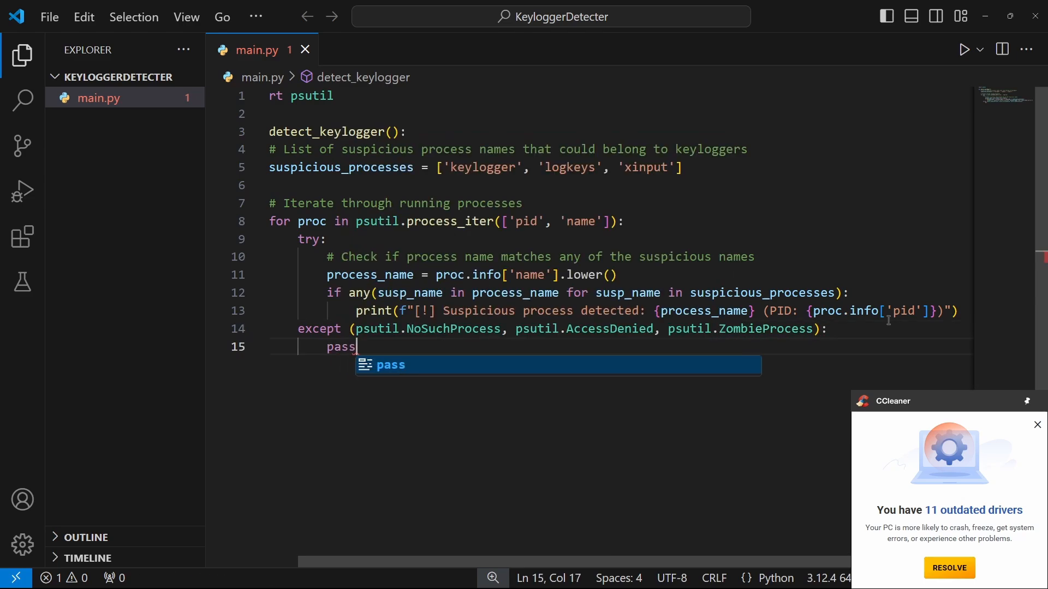
key("ctrl+s")
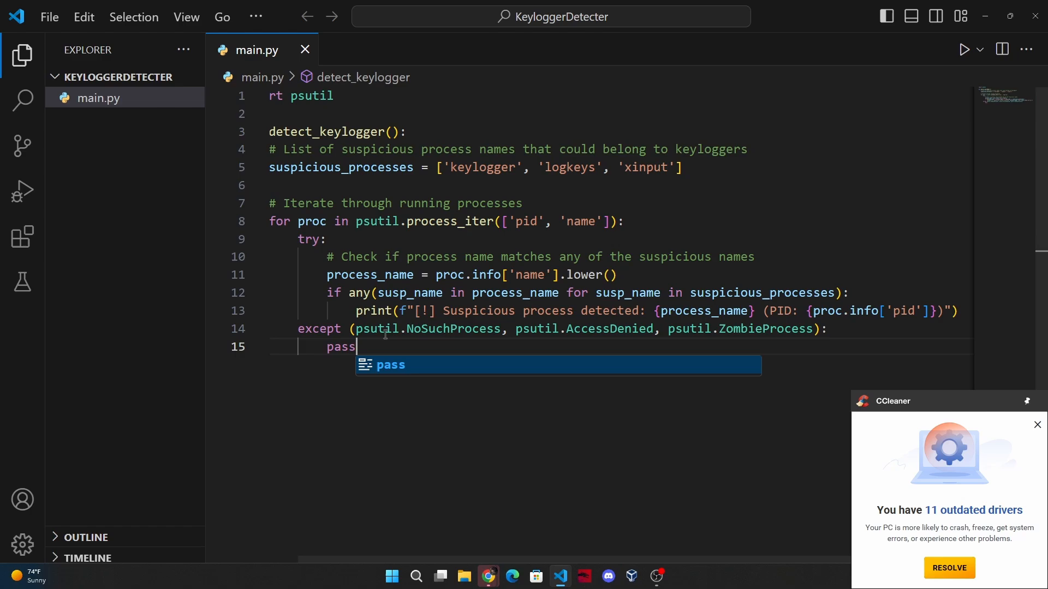
Below the function add '# Run the detector' and an if __name__ == "__main__": guard.
left_click(441, 331)
left_click(428, 350)
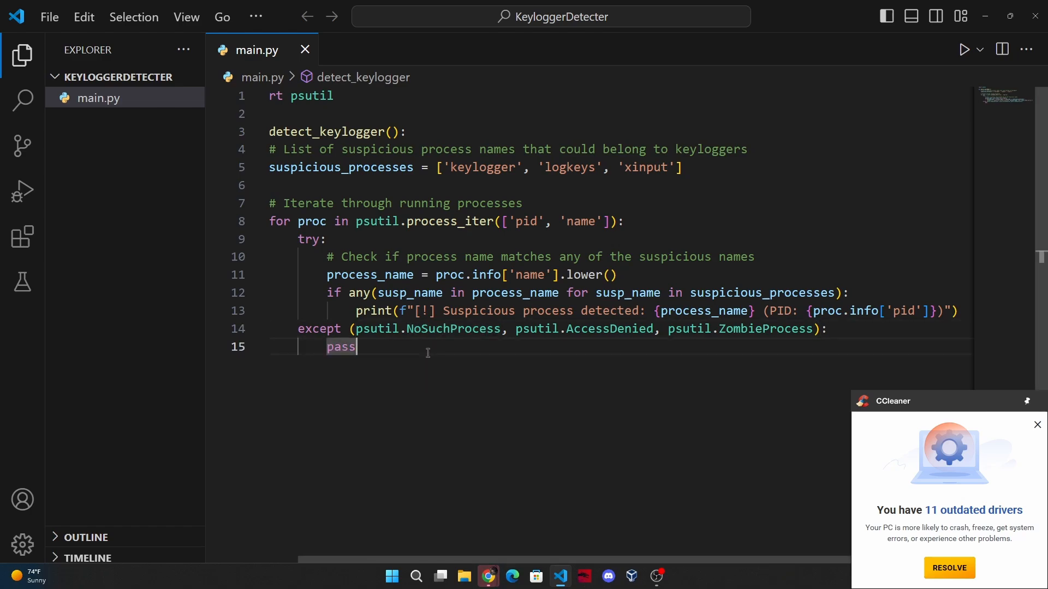
key("End")
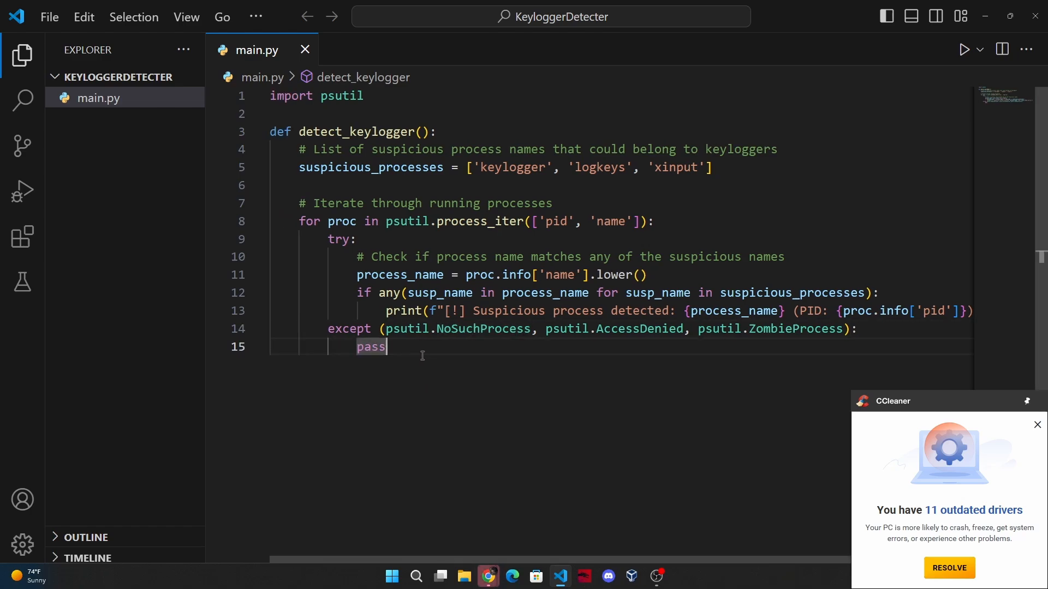
key("Return")
key("Return")
key("Return")
key("shift+Tab")
key("shift+Tab")
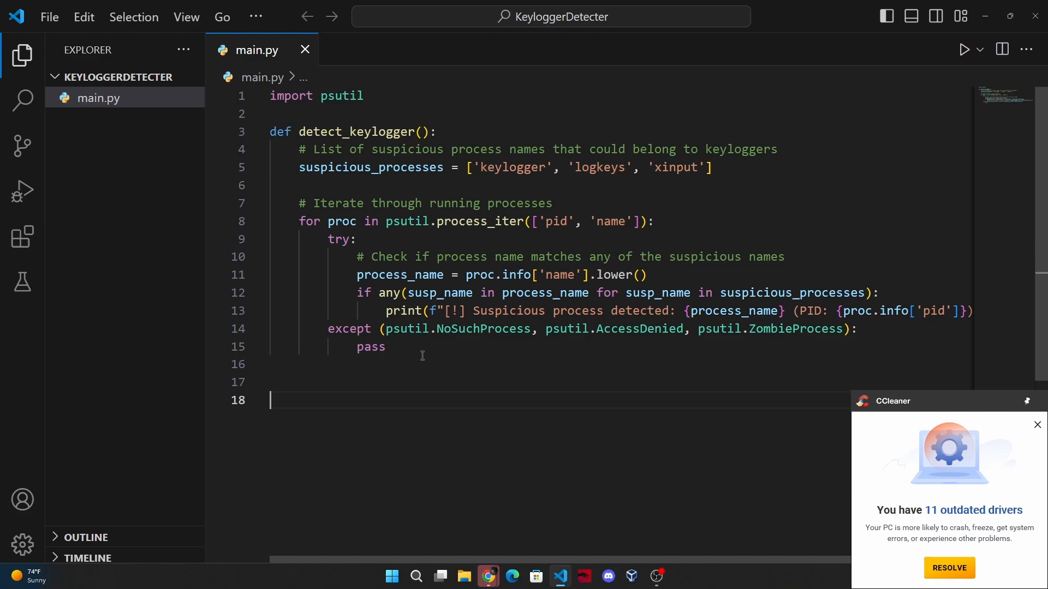
key("BackSpace")
type("$")
type("Run the")
type("dete")
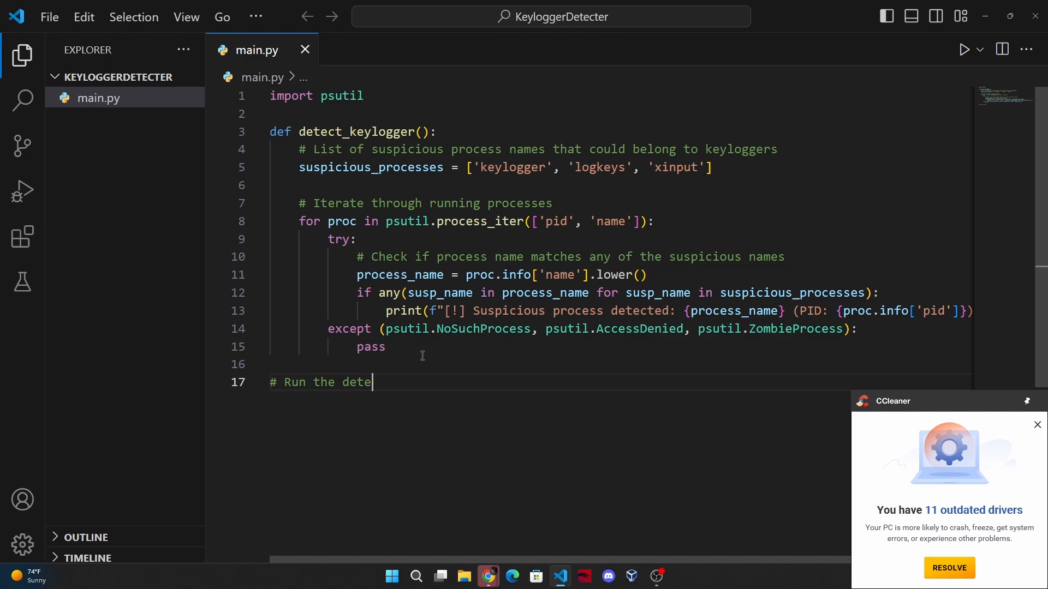
type("or")
key("Return")
type("if __name")
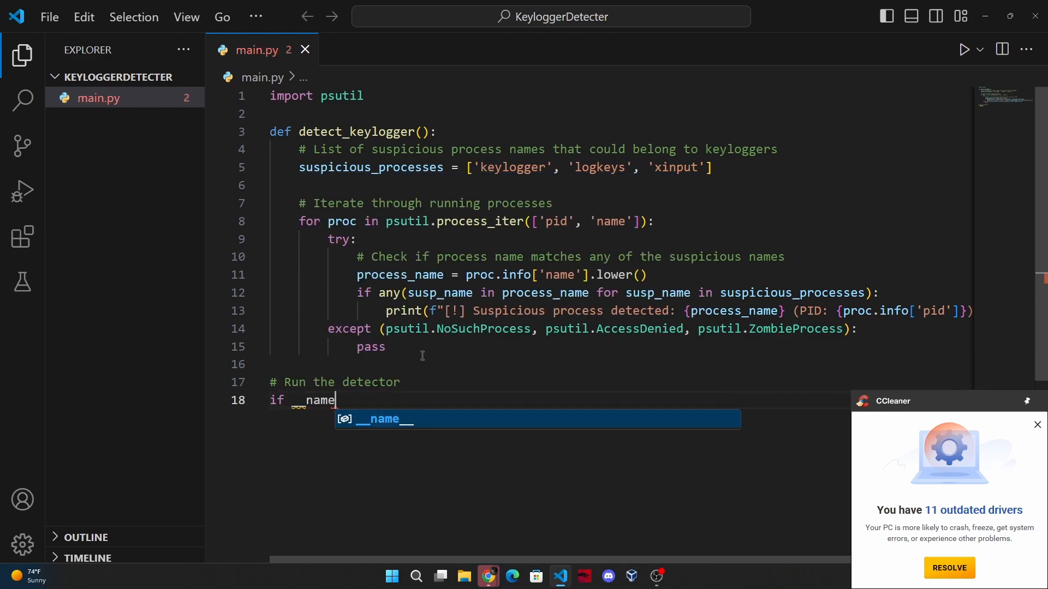
type("__  == ")
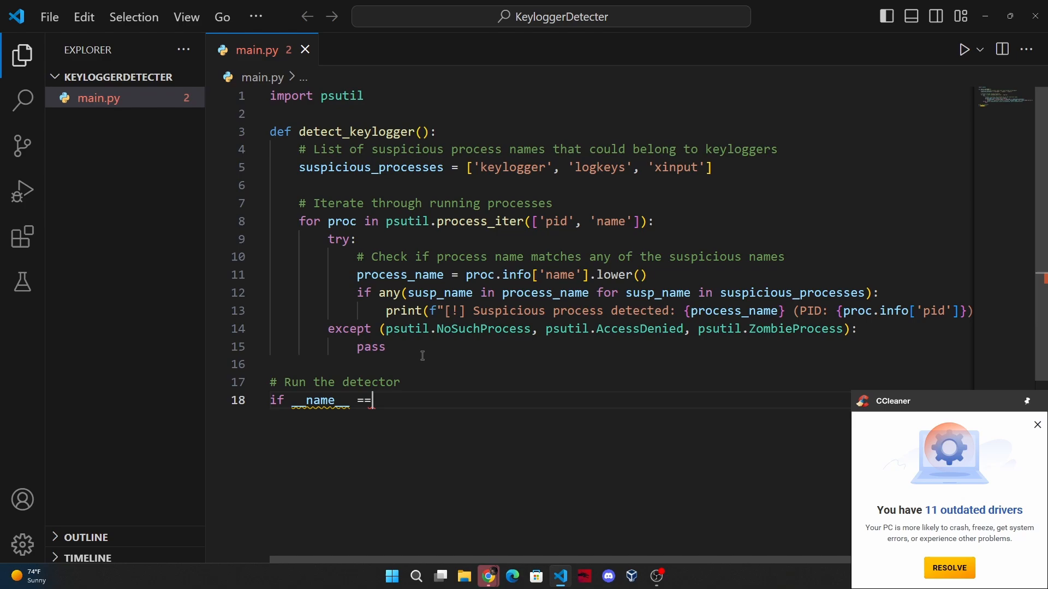
type("\"__")
type("main__")
key("Right")
type(":")
key("Return")
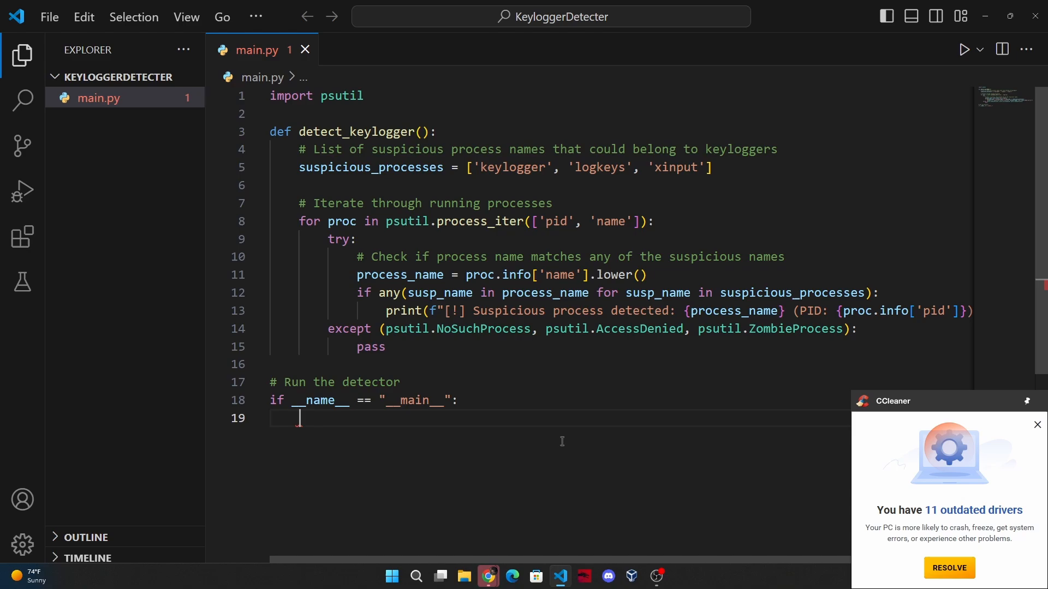
Check over the __main__ guard line, close the CCleaner outdated-drivers popup and return to line 19.
double_click(277, 401)
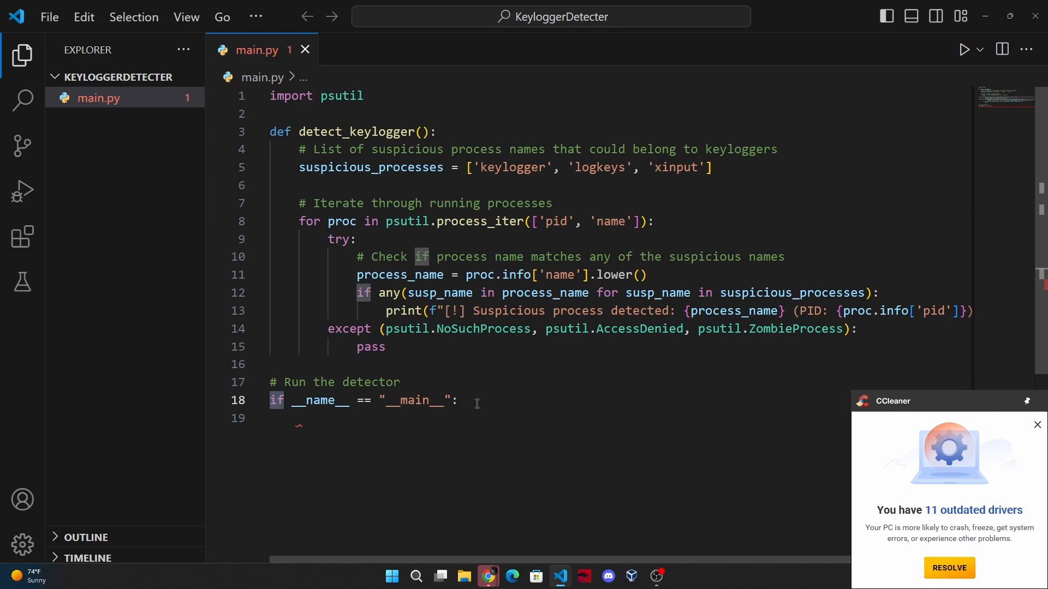
left_click(449, 401)
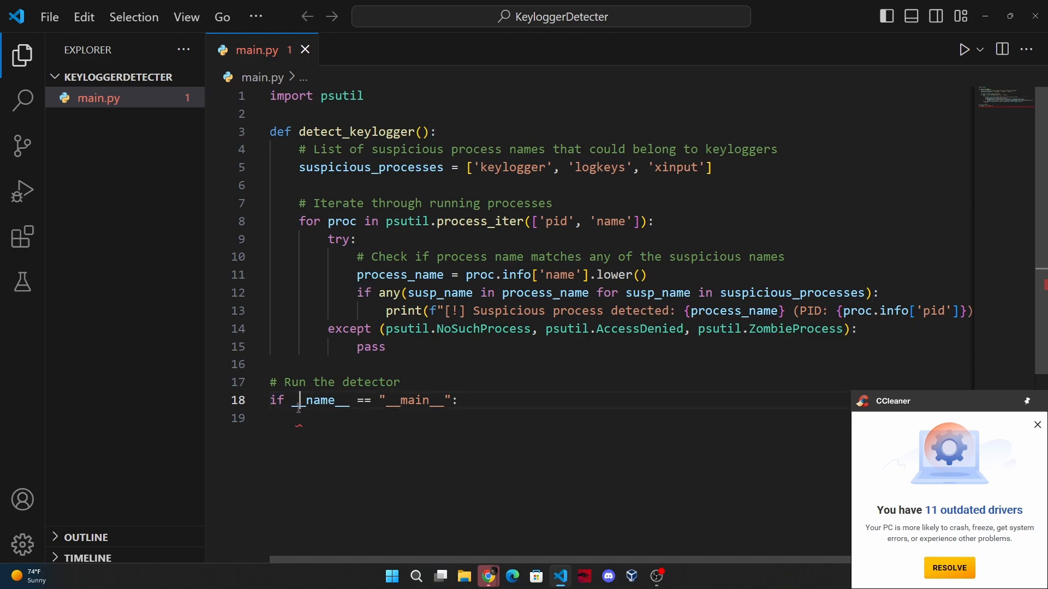
double_click(319, 400)
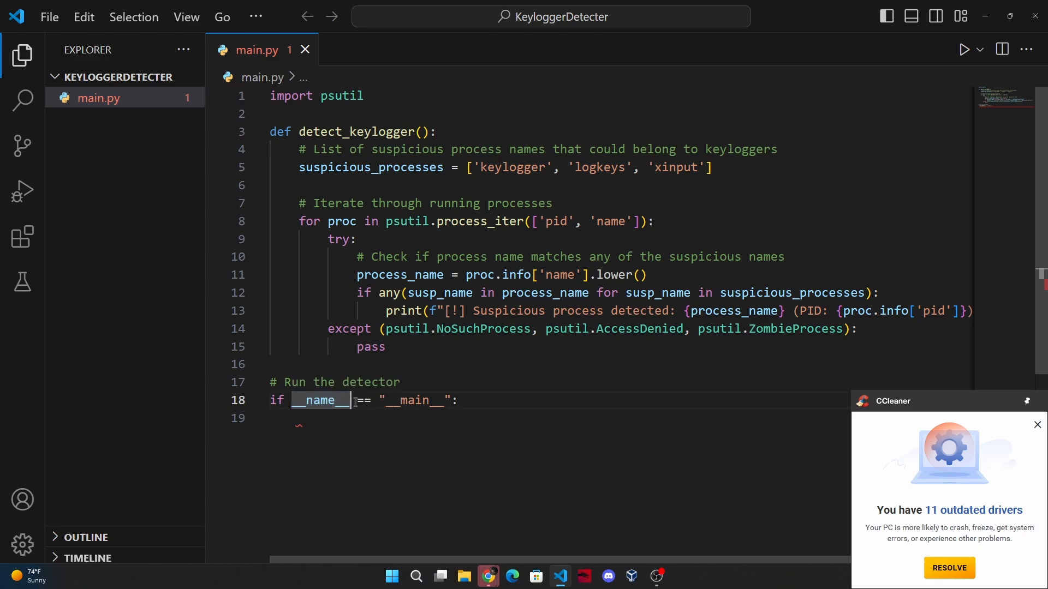
double_click(363, 400)
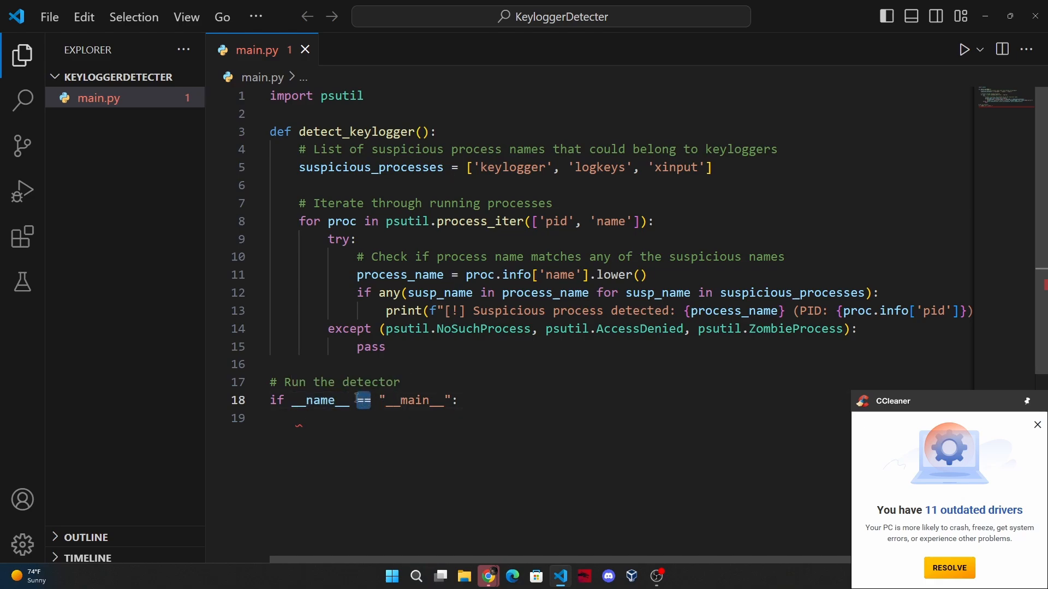
double_click(381, 400)
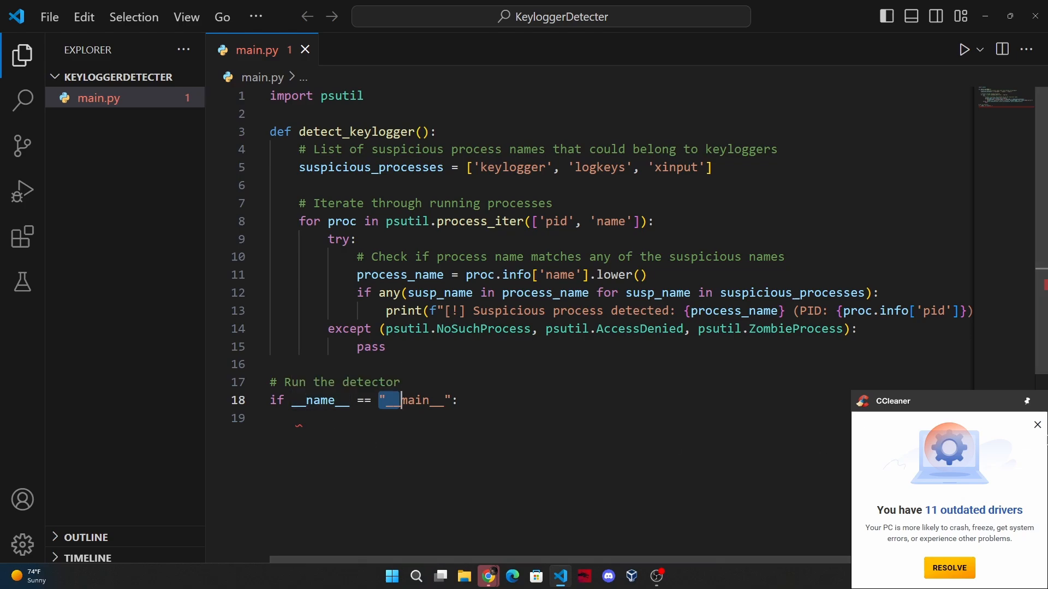
left_click(1036, 426)
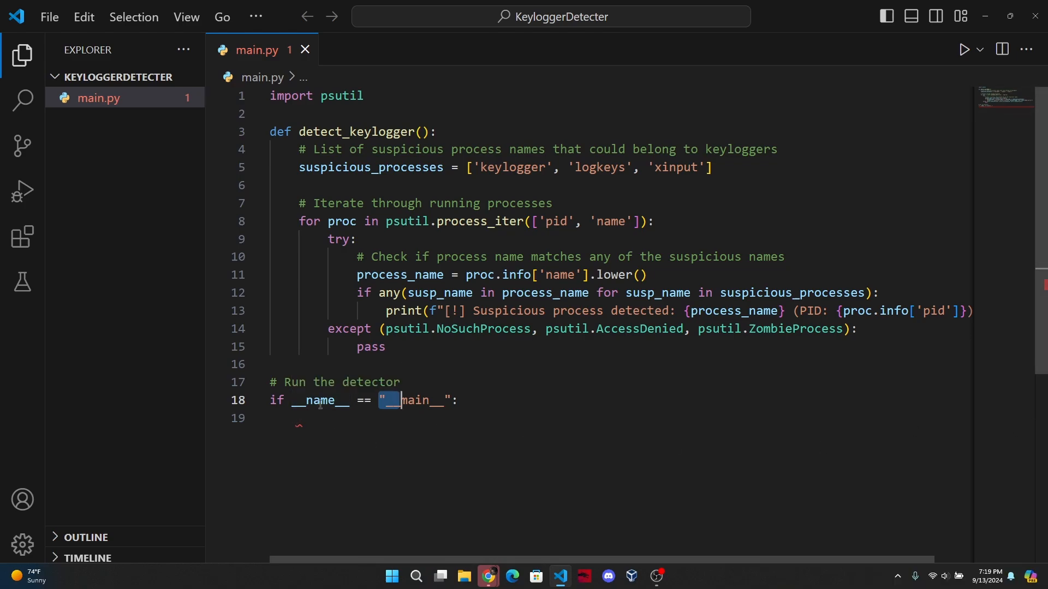
left_click_drag(295, 401, 453, 400)
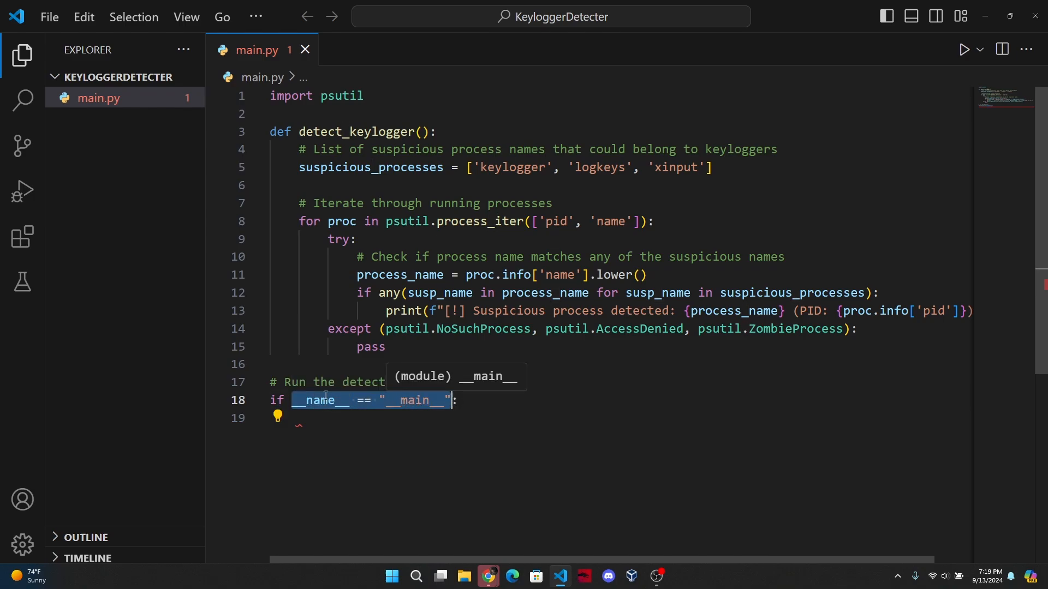
left_click(304, 418)
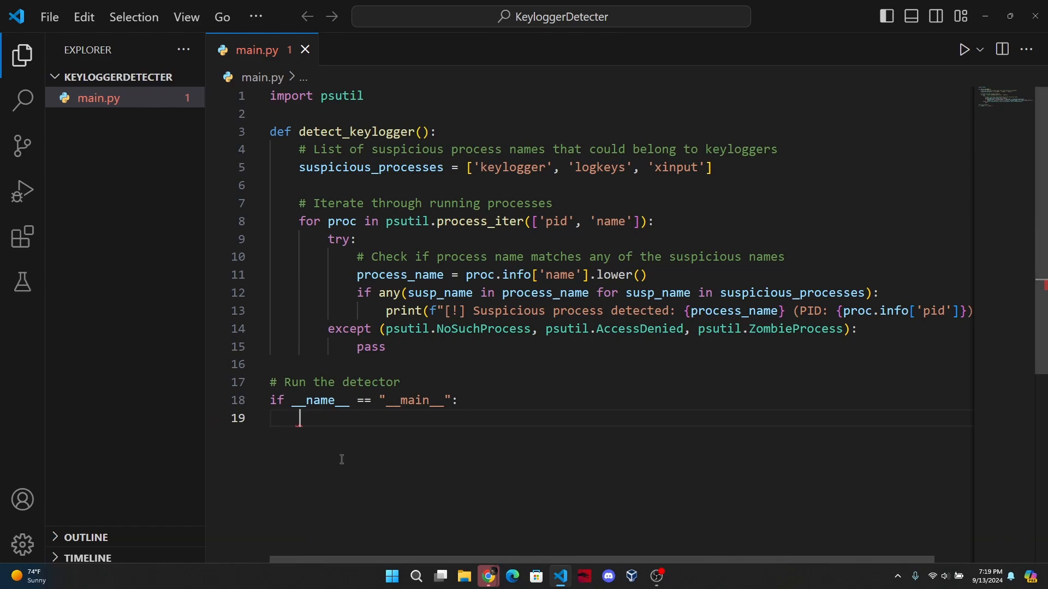
type("print")
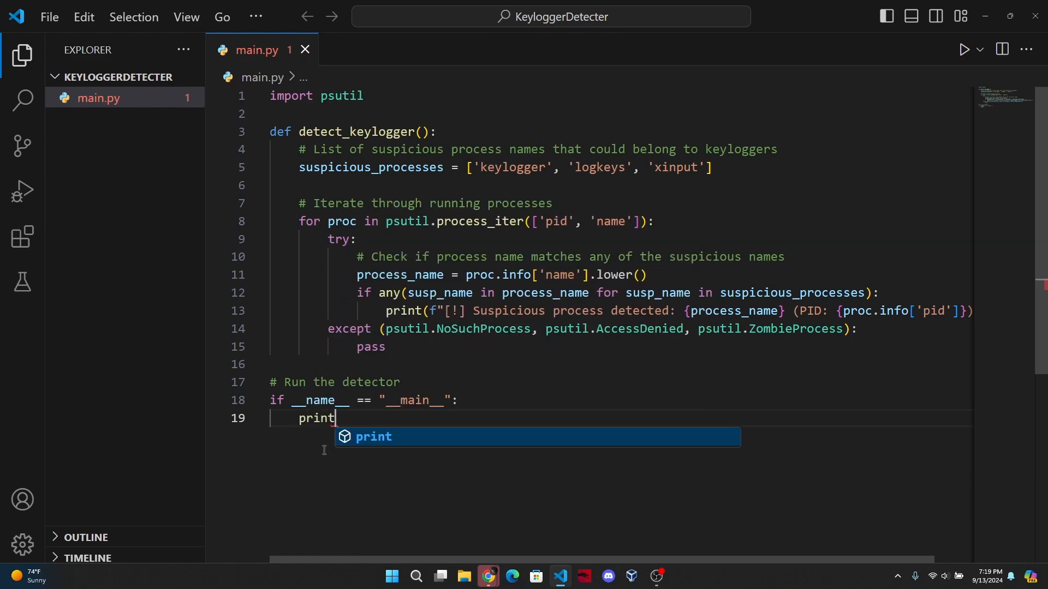
type("(\"Run")
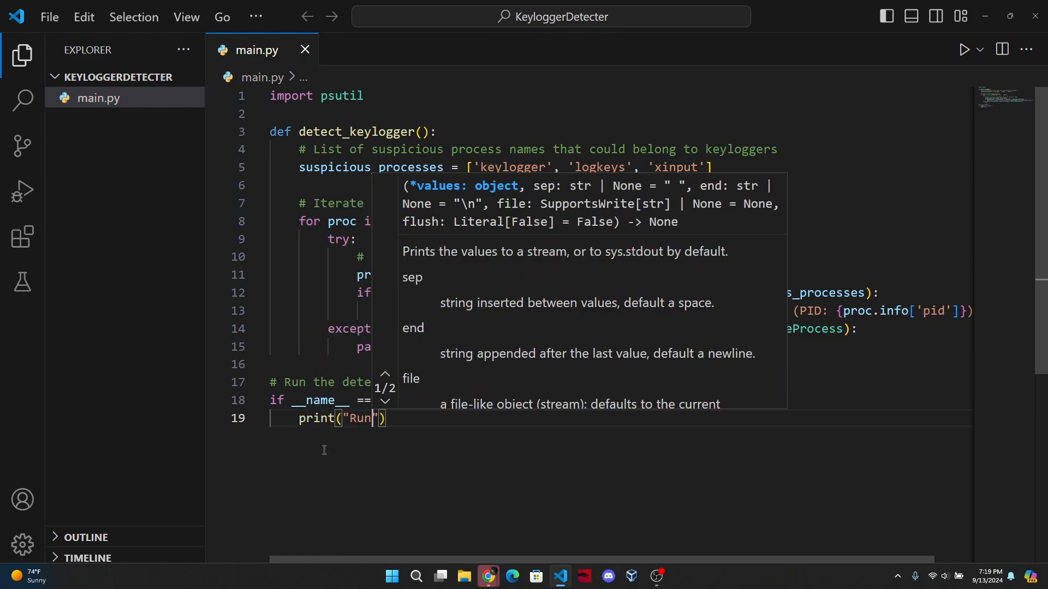
type("ning keylog")
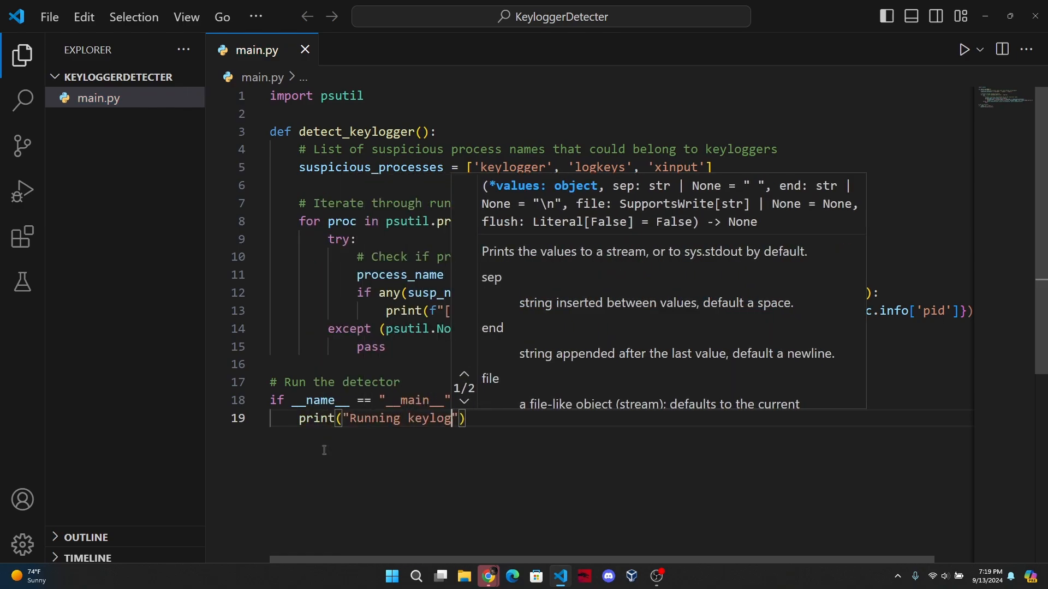
type("ger dete")
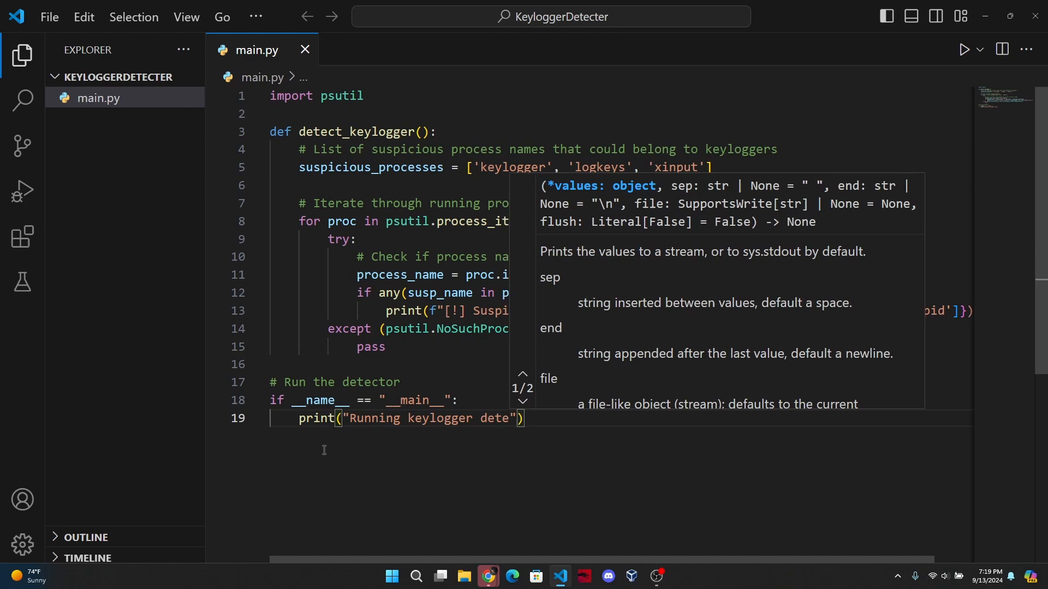
type("ction.")
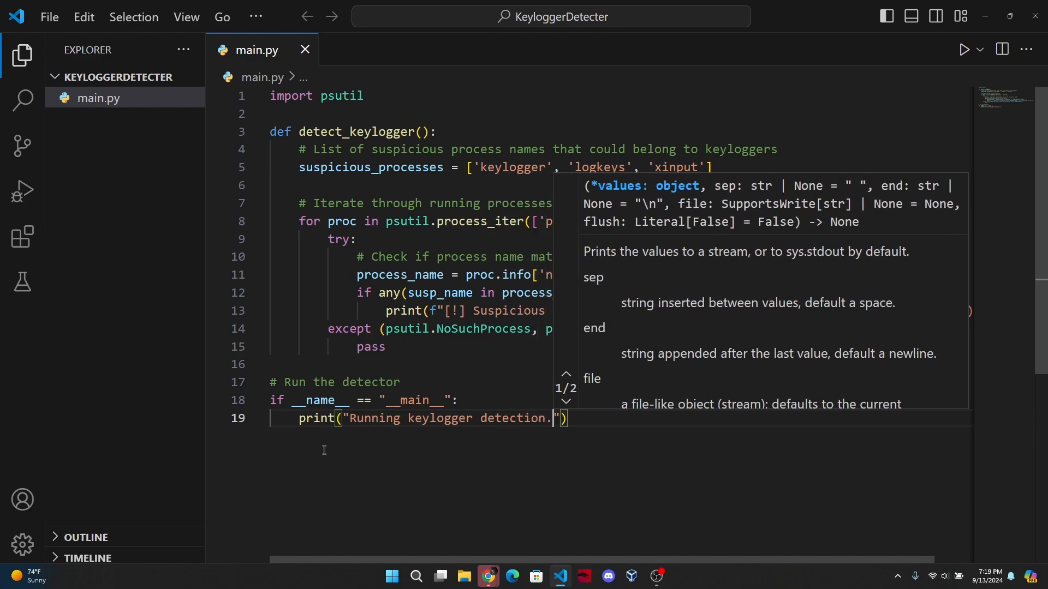
type("..")
Have the main guard print "[+] Running keylogger detection...".
left_click(350, 418)
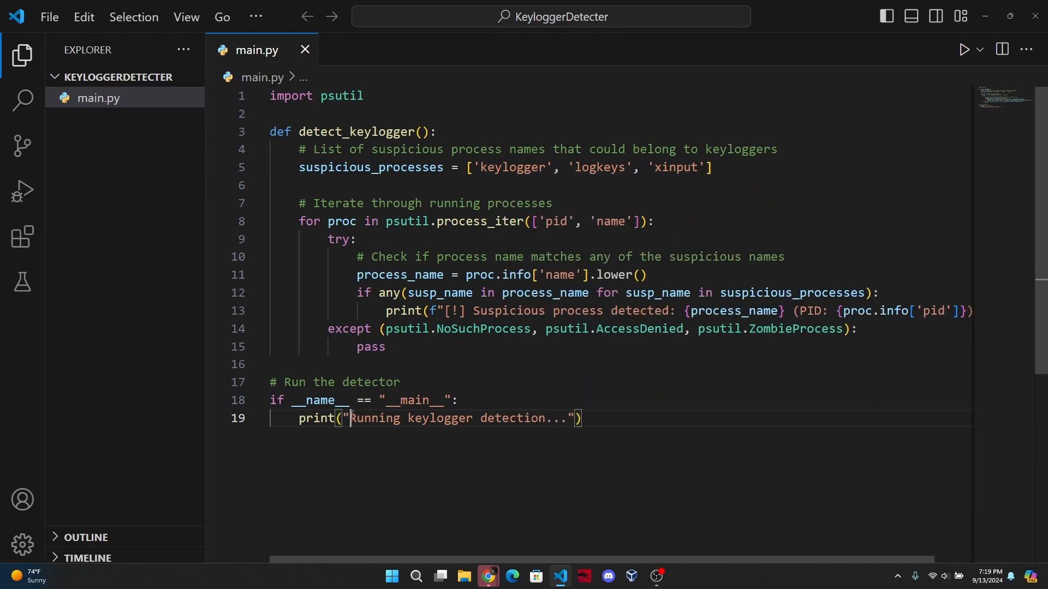
type("[][")
key("BackSpace")
key("Left")
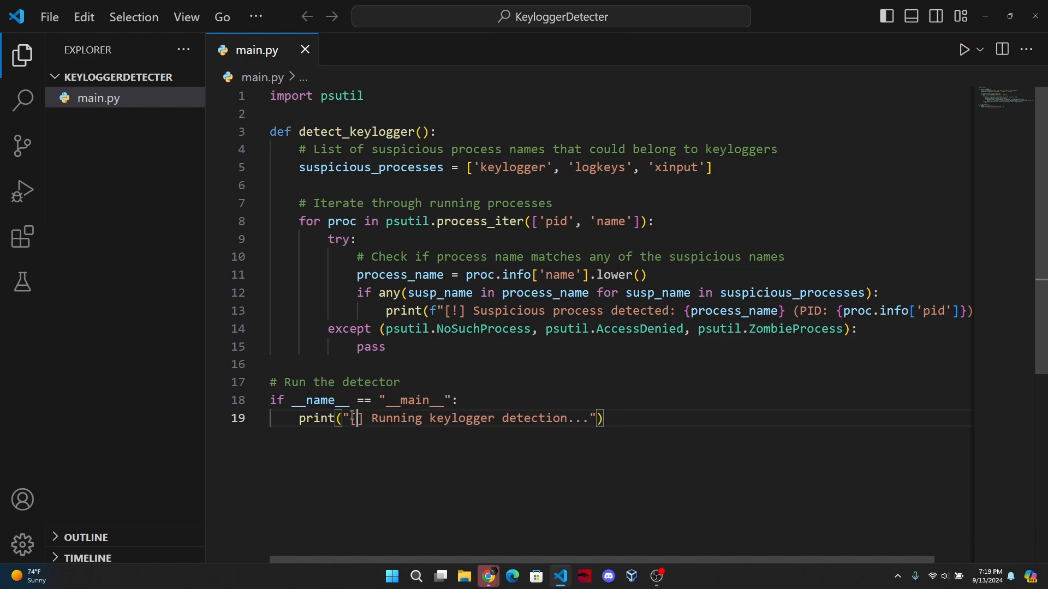
type("+")
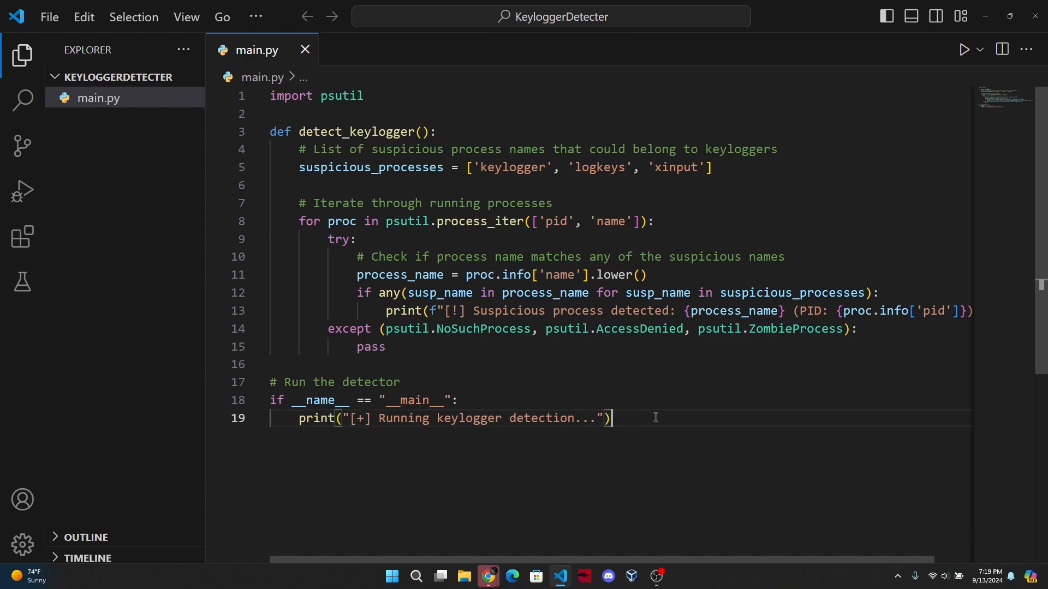
key("End")
key("Return")
type("dete")
Call detect_keylogger() under the guard, fix its closing parenthesis and save.
key("Tab")
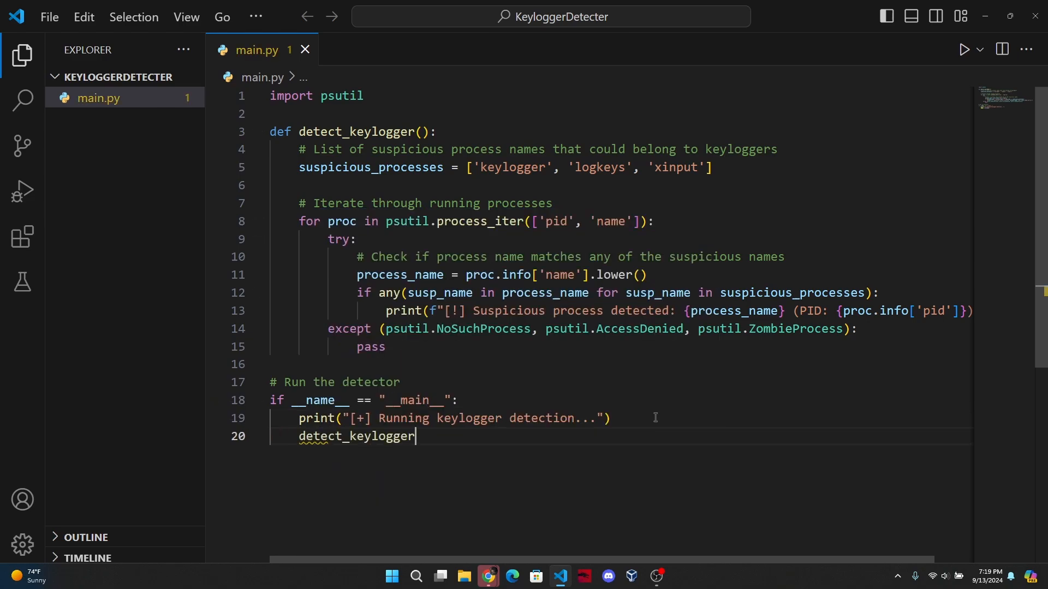
key("ctrl+s")
type("(")
key("Return")
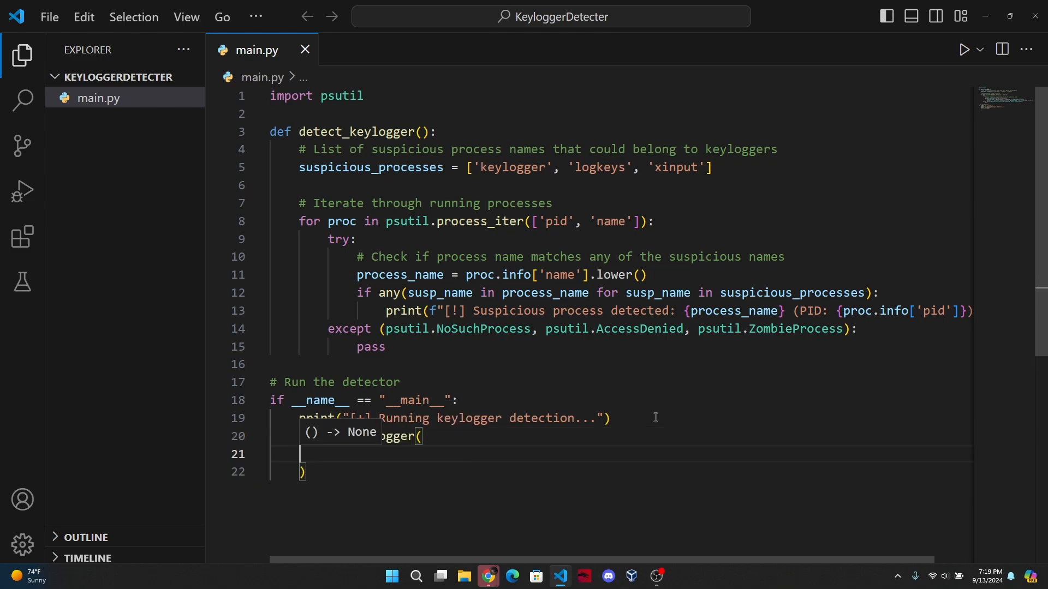
key("BackSpace")
key("BackSpace")
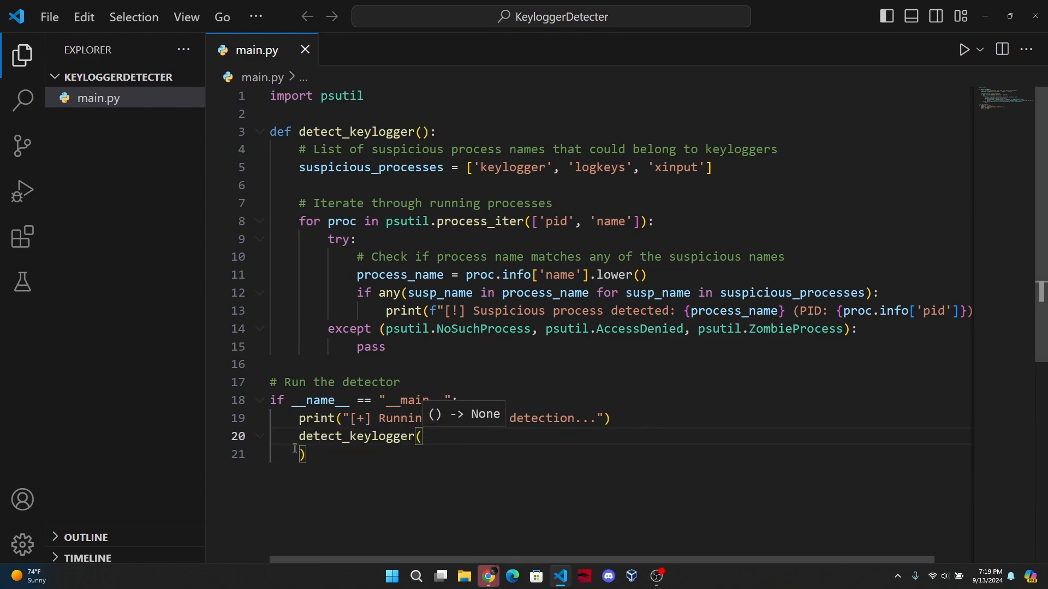
key("Delete")
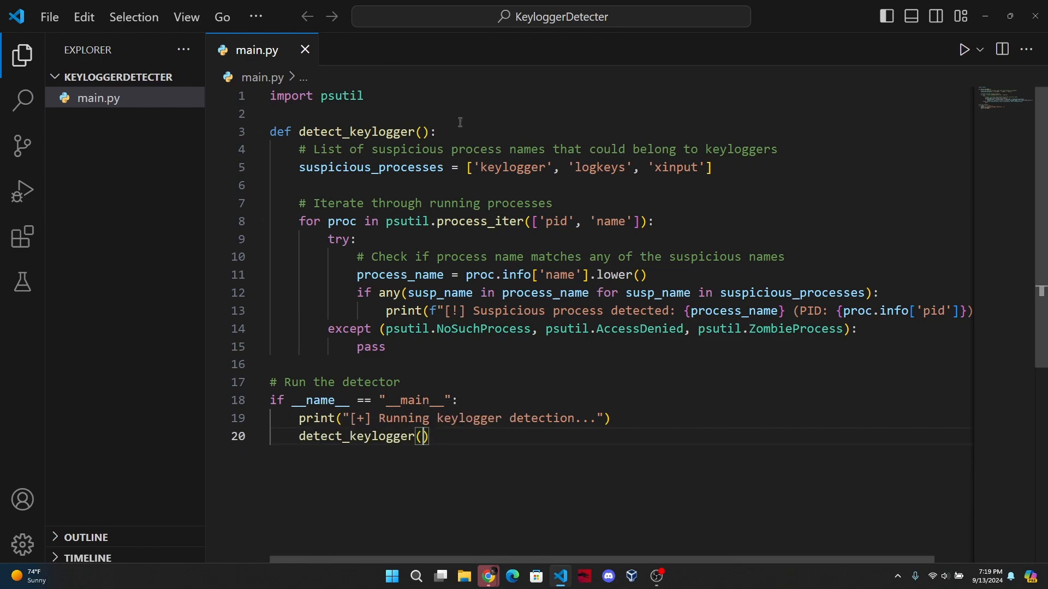
left_click_drag(448, 131, 271, 131)
Add a "# Main function" comment at the end of the detect_keylogger definition line, capitalising the M.
left_click(503, 461)
left_click(477, 130)
type("#")
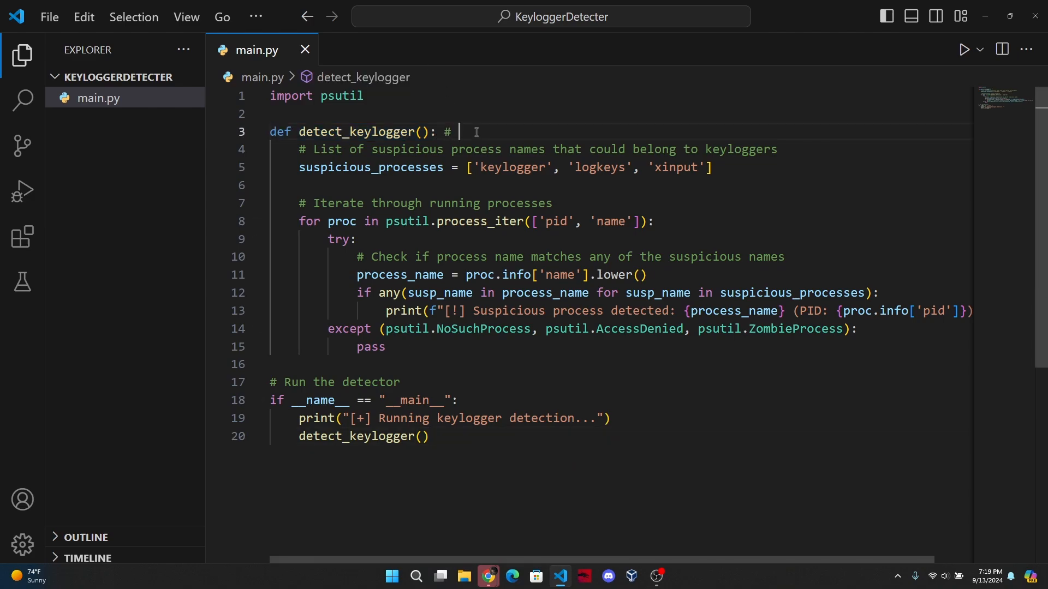
type("main function")
left_click(466, 132)
key("BackSpace")
type("M")
left_click(453, 442)
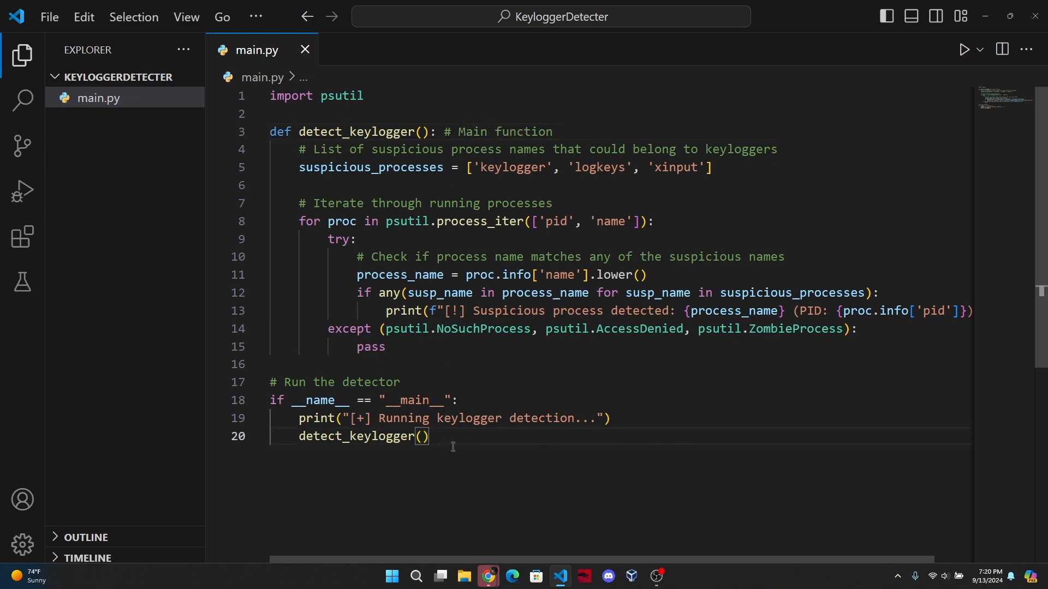
Add print("[+] Scan complete.") on a new line after the detector call in the main guard.
key("Return")
type("print")
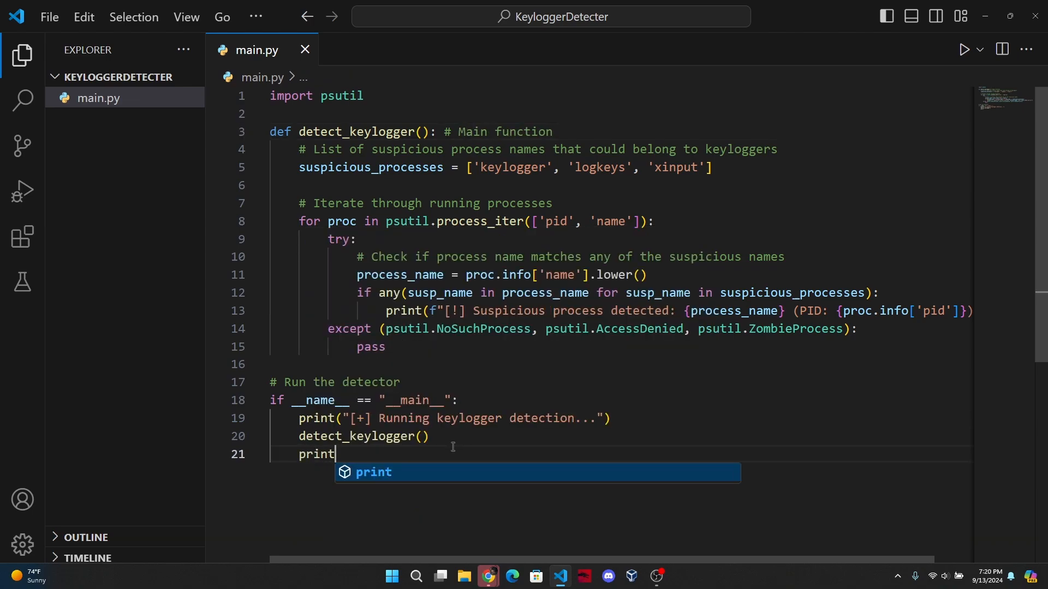
key("Escape")
type("(")
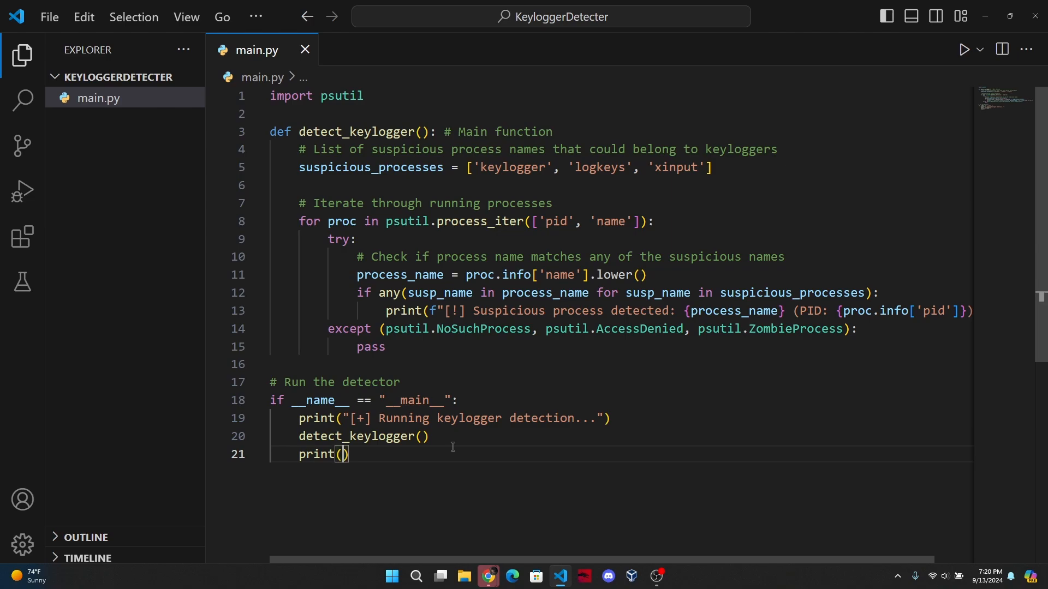
type("\"Scan complete")
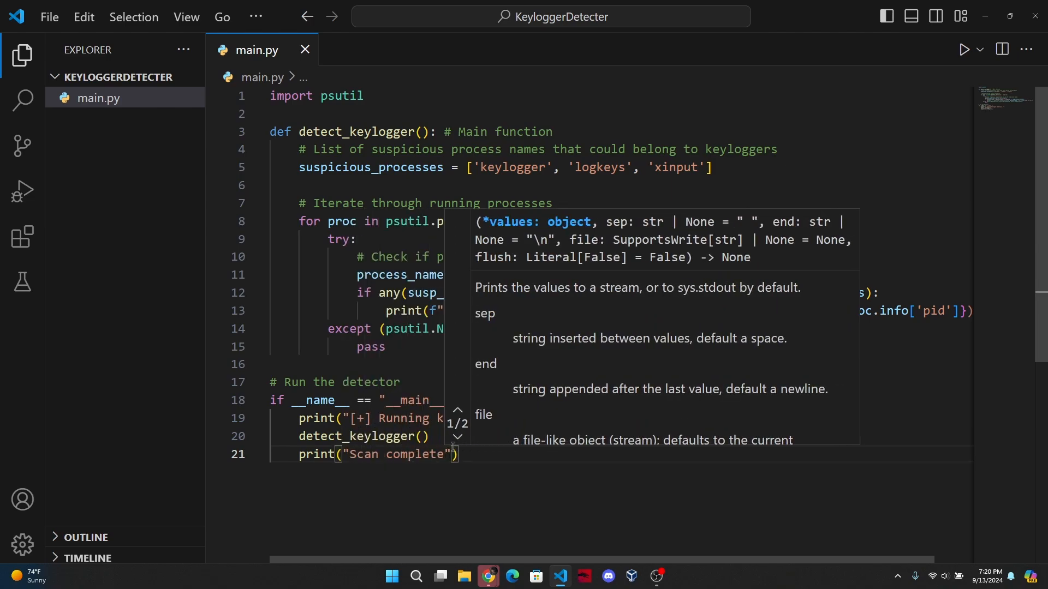
type(".")
left_click(351, 454)
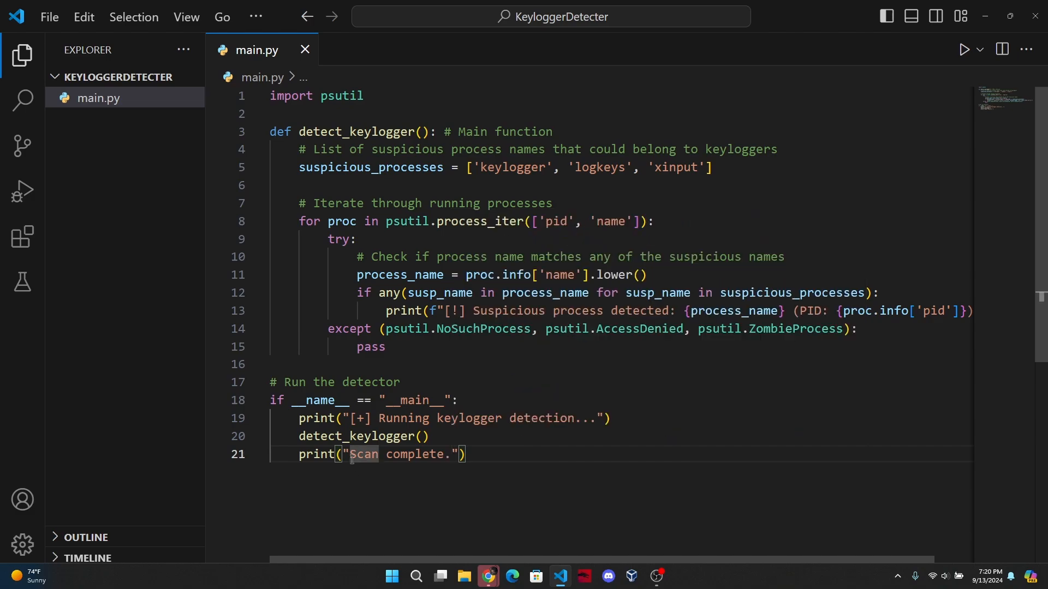
type("[")
type("+")
key("Right")
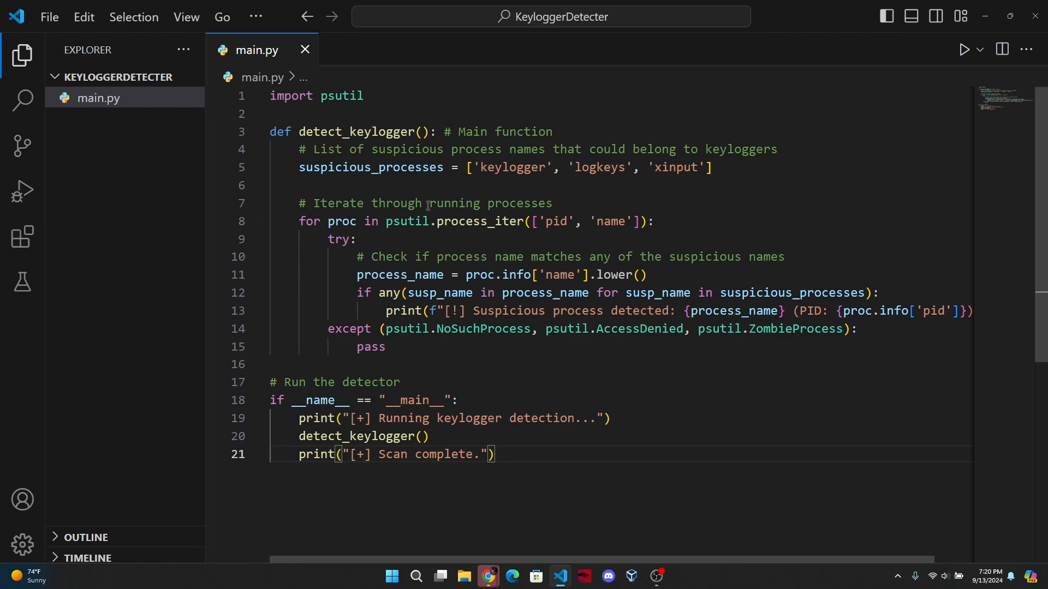
mouse_move(371, 167)
left_click_drag(365, 96, 261, 100)
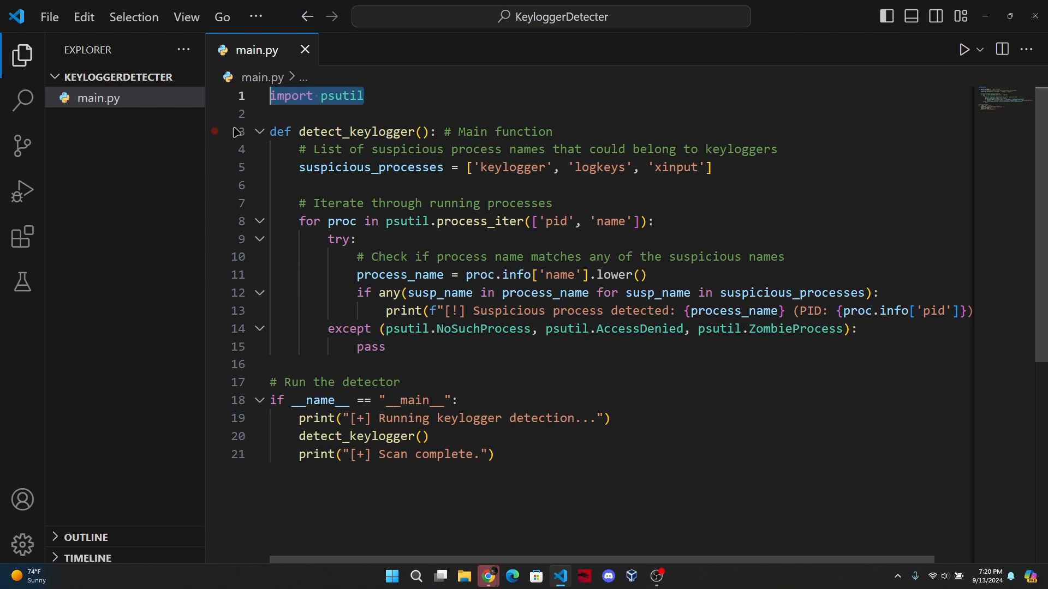
left_click_drag(270, 132, 708, 167)
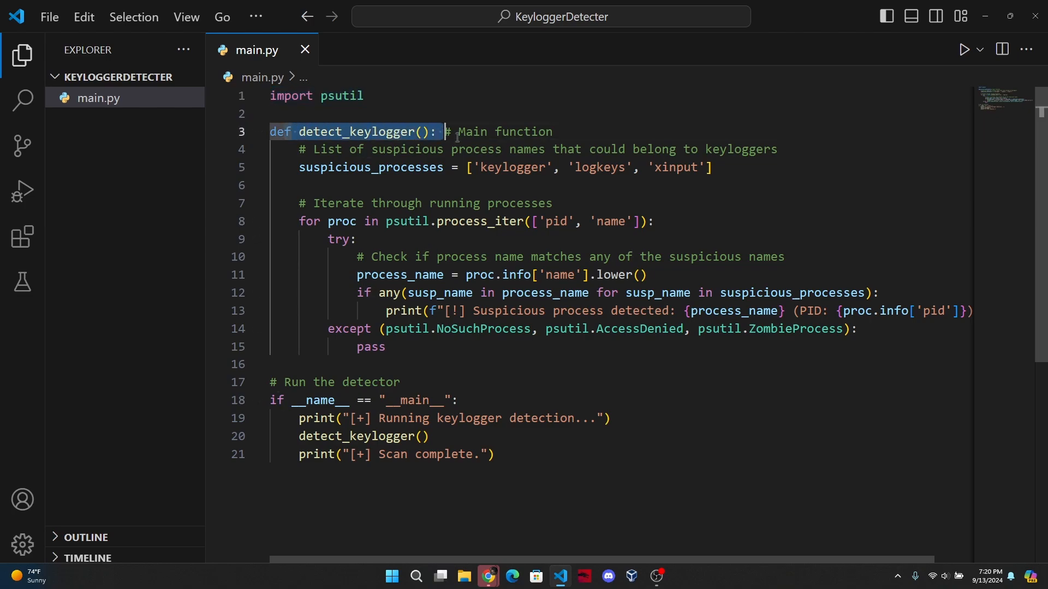
left_click(543, 168)
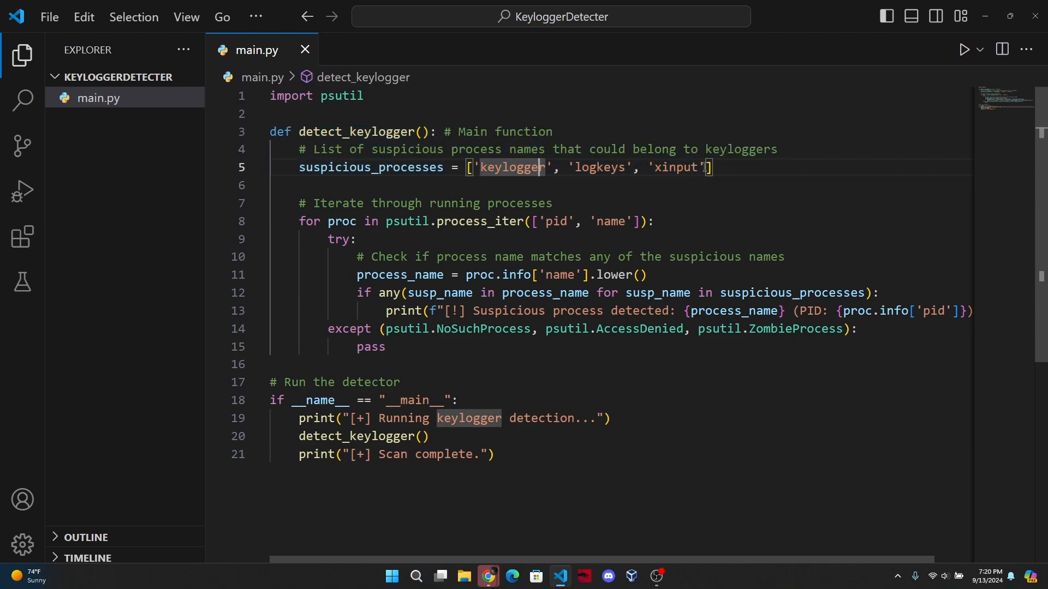
left_click_drag(706, 167, 476, 172)
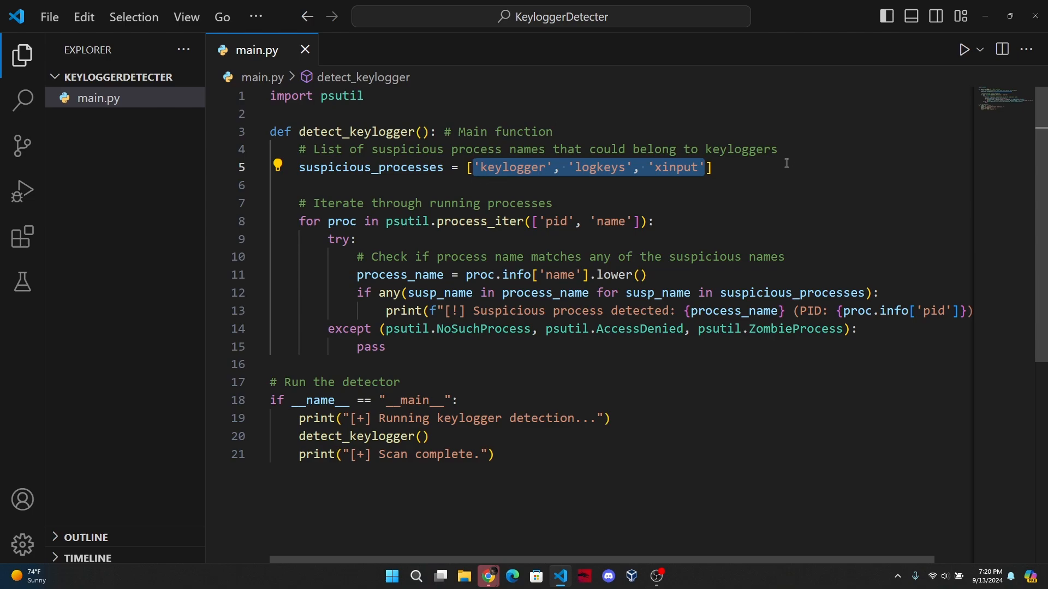
key("Right")
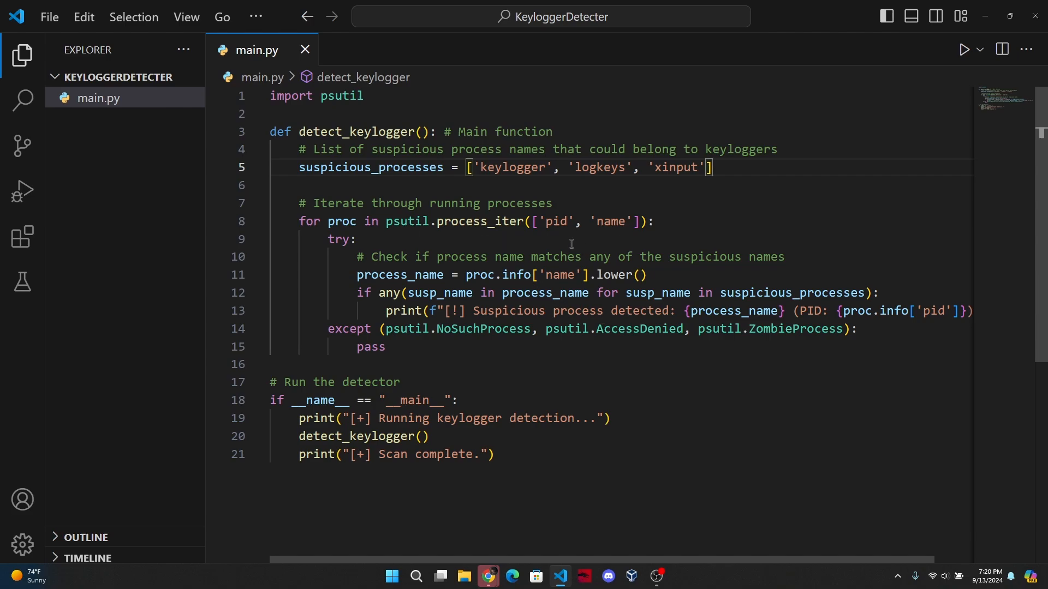
left_click(685, 312)
left_click_drag(685, 312, 785, 311)
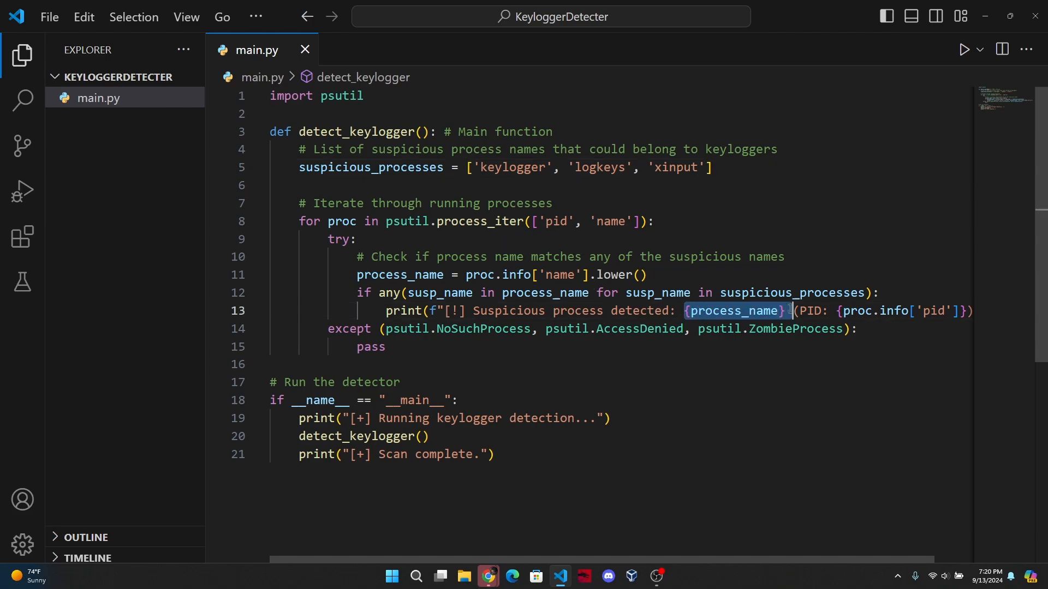
scroll(898, 313, "right", 2)
scroll(898, 313, "left", 2)
mouse_move(524, 461)
left_mouse_down()
mouse_move(211, 399)
mouse_move(270, 383)
left_mouse_up()
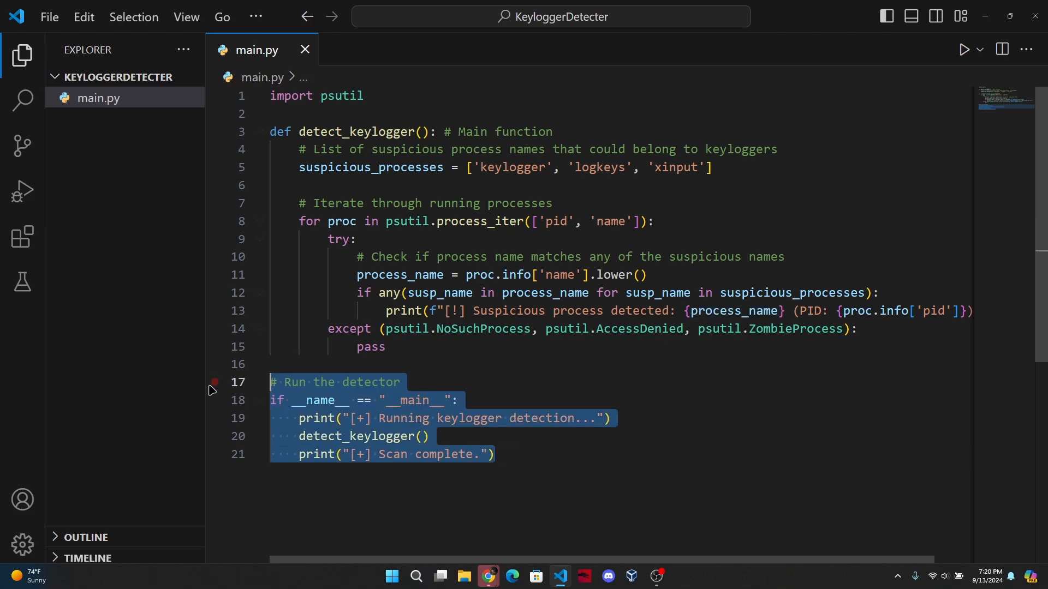
mouse_move(386, 346)
left_mouse_down()
mouse_move(228, 113)
mouse_move(270, 131)
left_mouse_up()
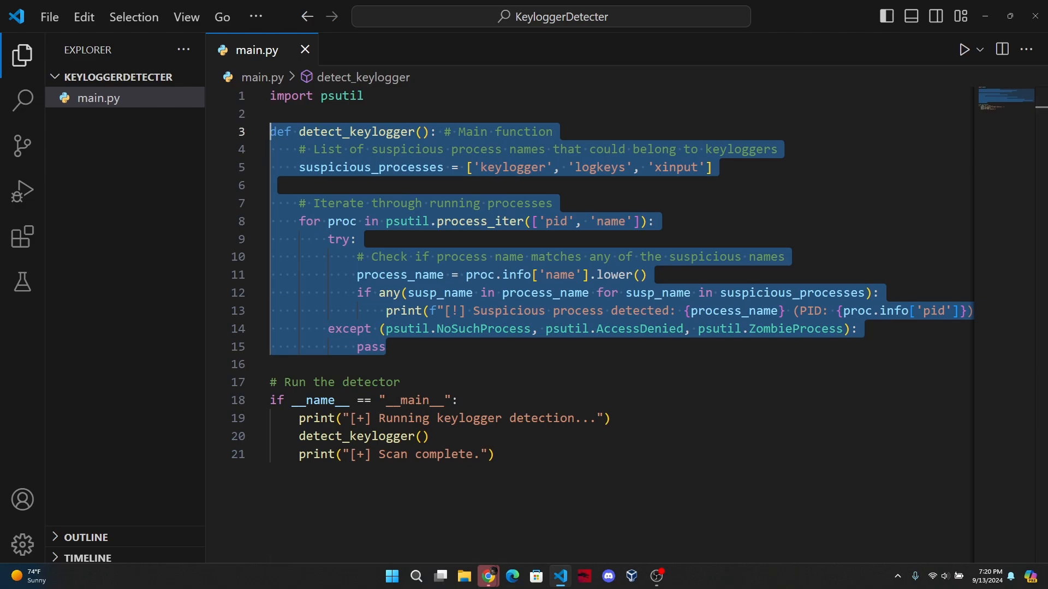
left_click(270, 185)
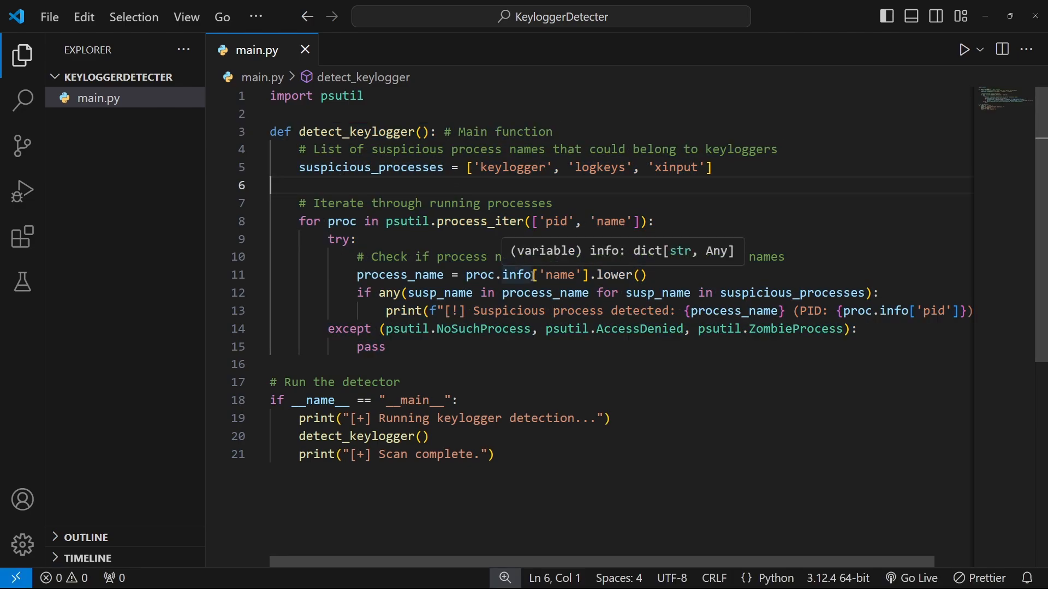
Run python .\main.py in a cleared terminal, printing the detection and scan-complete messages.
key("ctrl+grave")
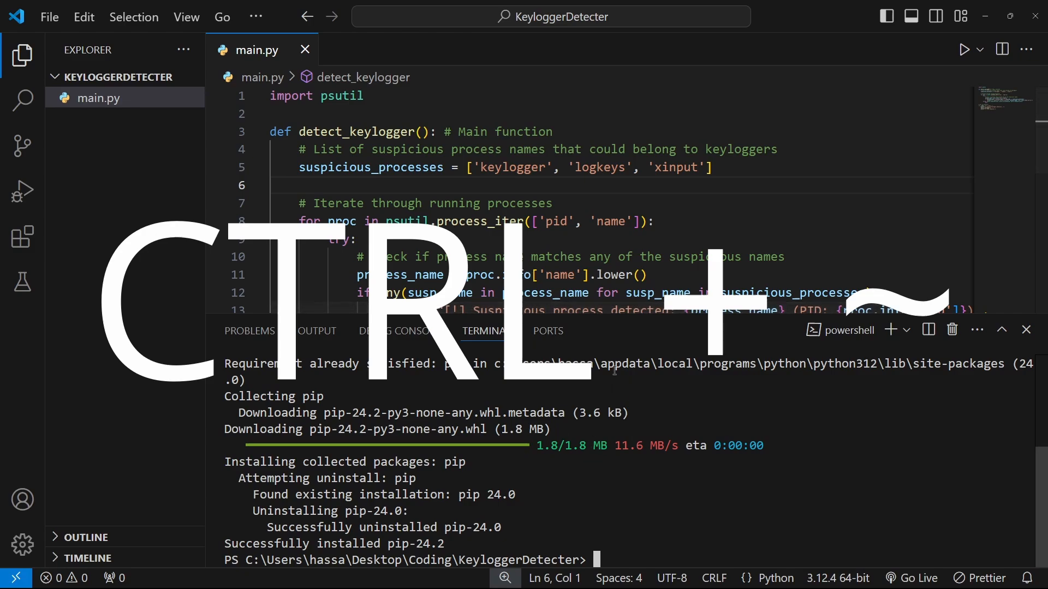
type("cl")
key("ctrl+l")
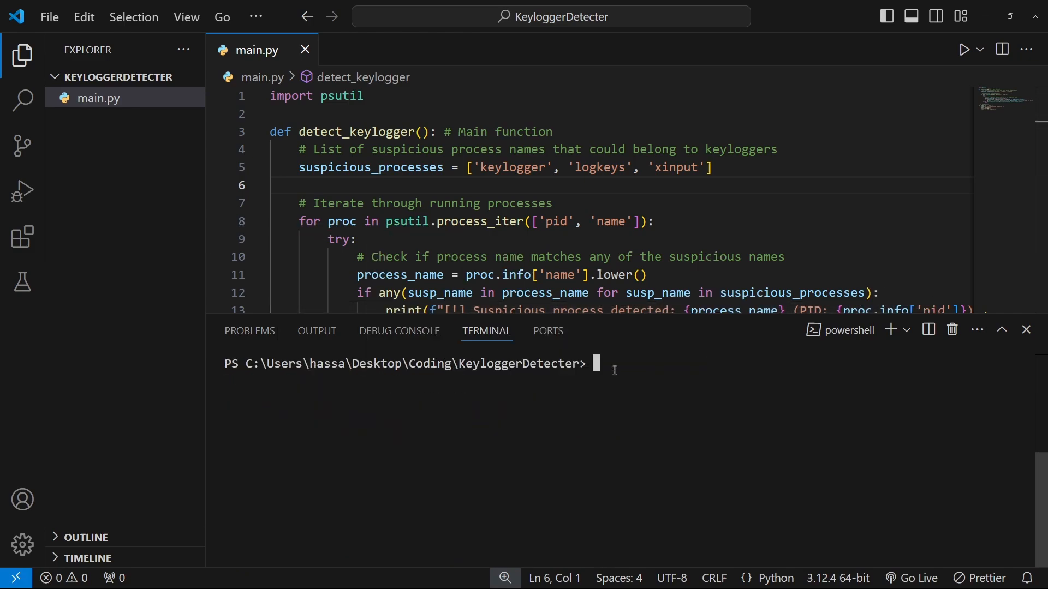
type("pyth")
type("on")
type(" keyu")
key("BackSpace")
key("BackSpace")
key("BackSpace")
key("BackSpace")
type("ma")
key("Tab")
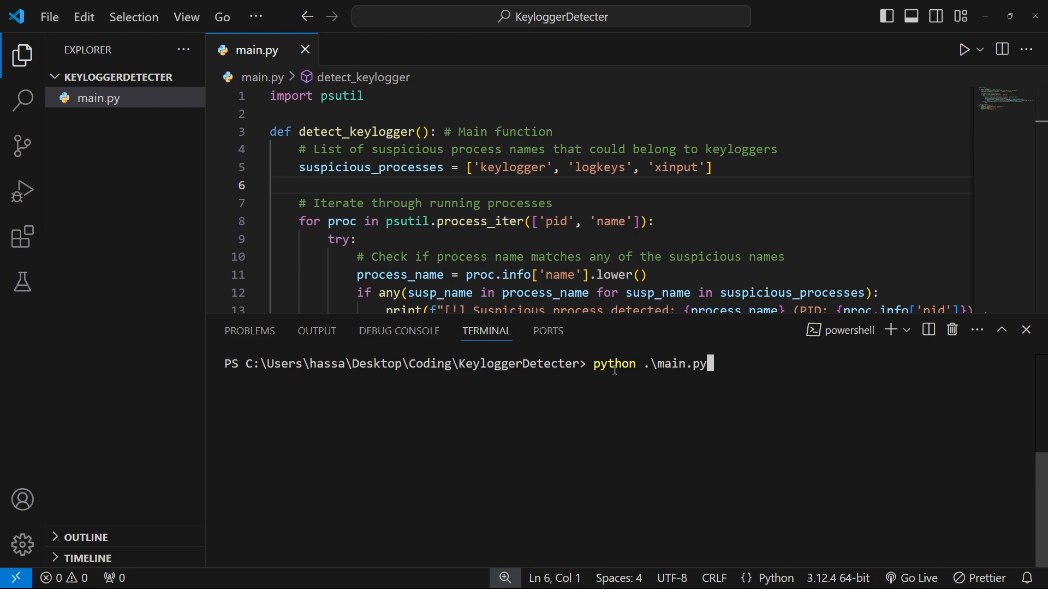
key("Return")
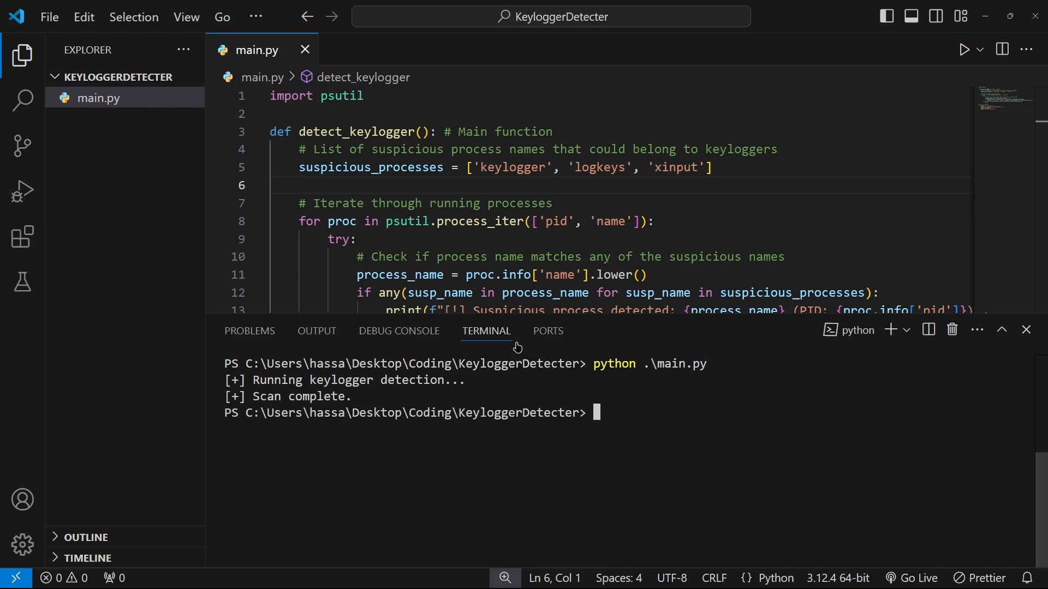
Highlight the run output and the suspicious process names list while reviewing the code.
left_click_drag(627, 417, 153, 363)
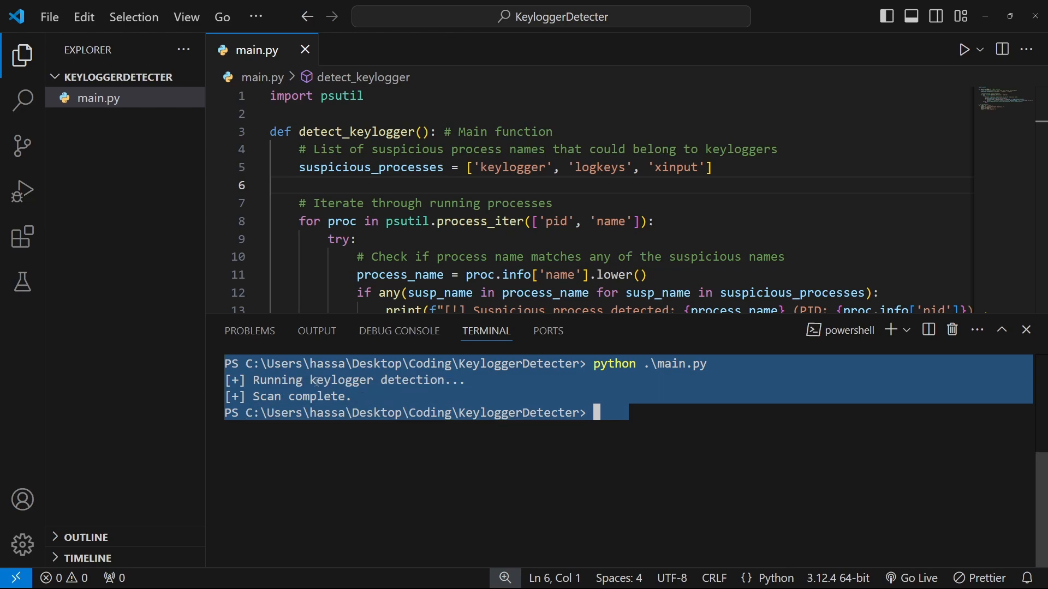
scroll(475, 238, "down", 2)
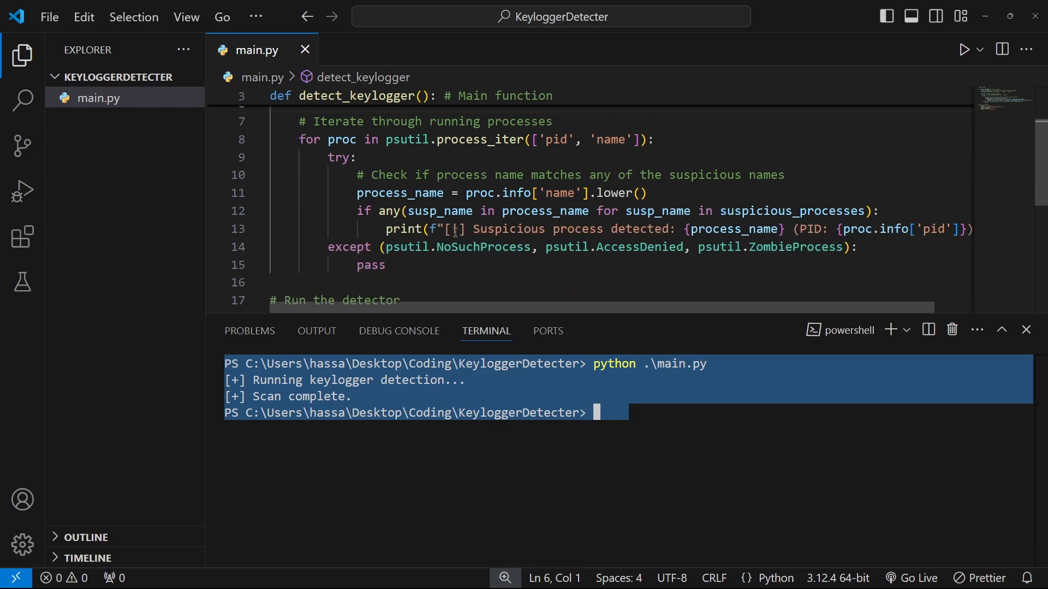
left_click_drag(456, 231, 876, 210)
left_click(910, 229)
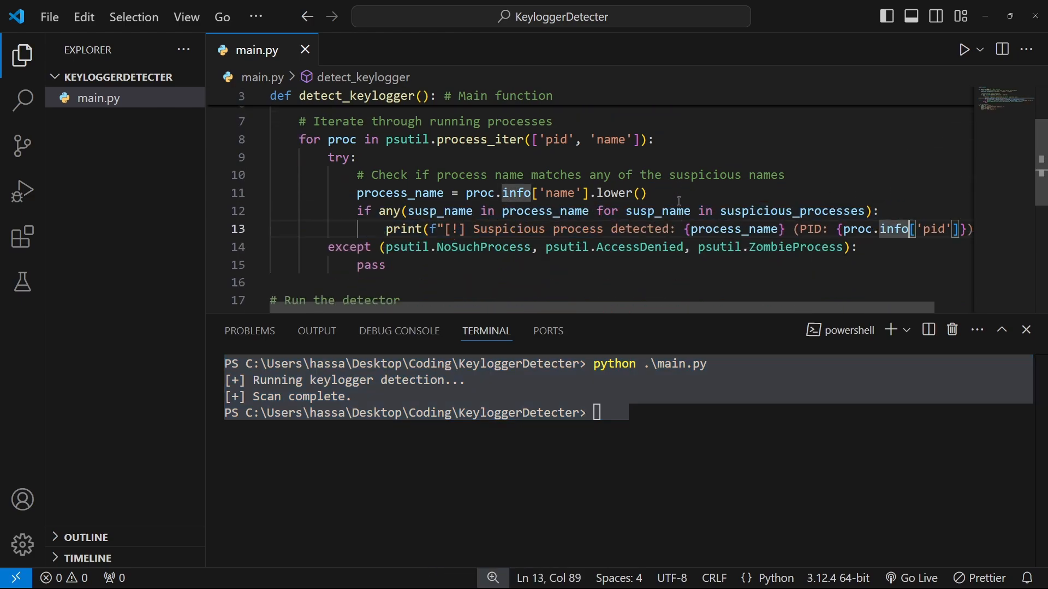
scroll(678, 201, "up", 2)
left_click(711, 179)
mouse_move(270, 185)
left_mouse_down()
mouse_move(508, 149)
mouse_move(473, 167)
left_mouse_up()
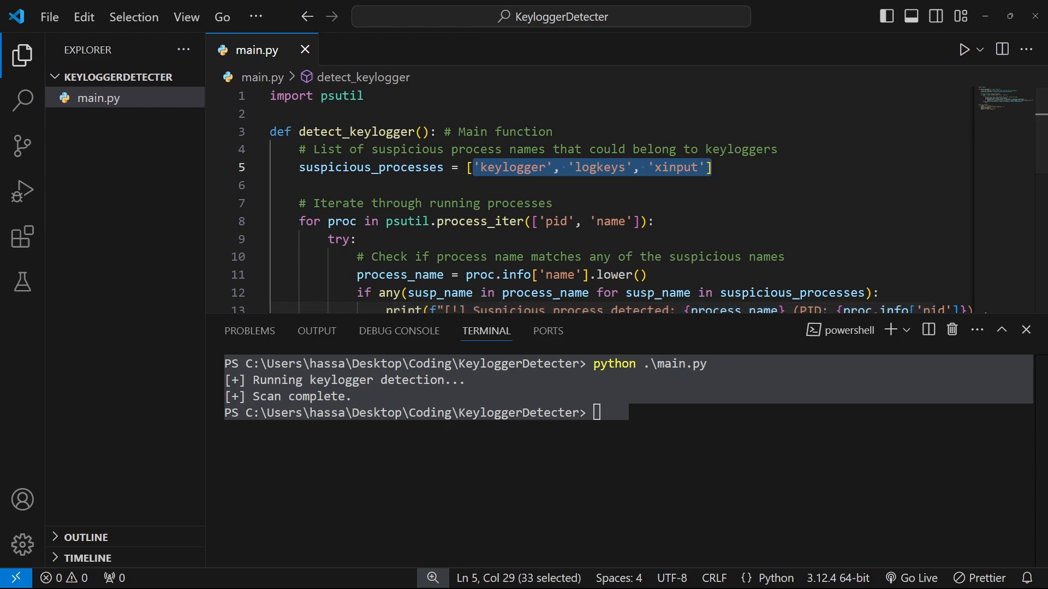
left_click(462, 256)
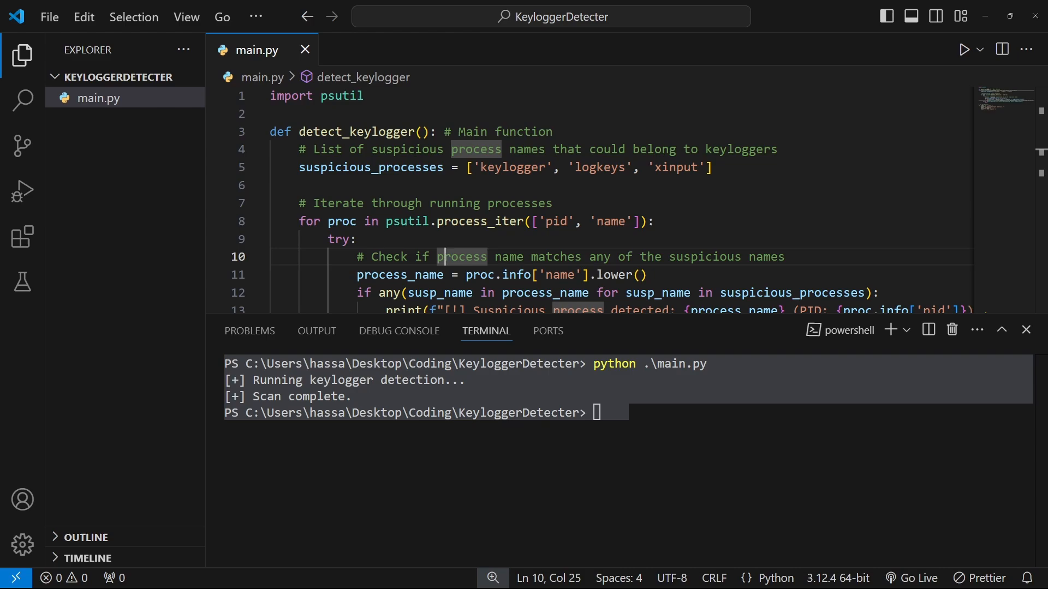
mouse_move(467, 167)
left_mouse_down()
mouse_move(735, 153)
mouse_move(714, 167)
left_mouse_up()
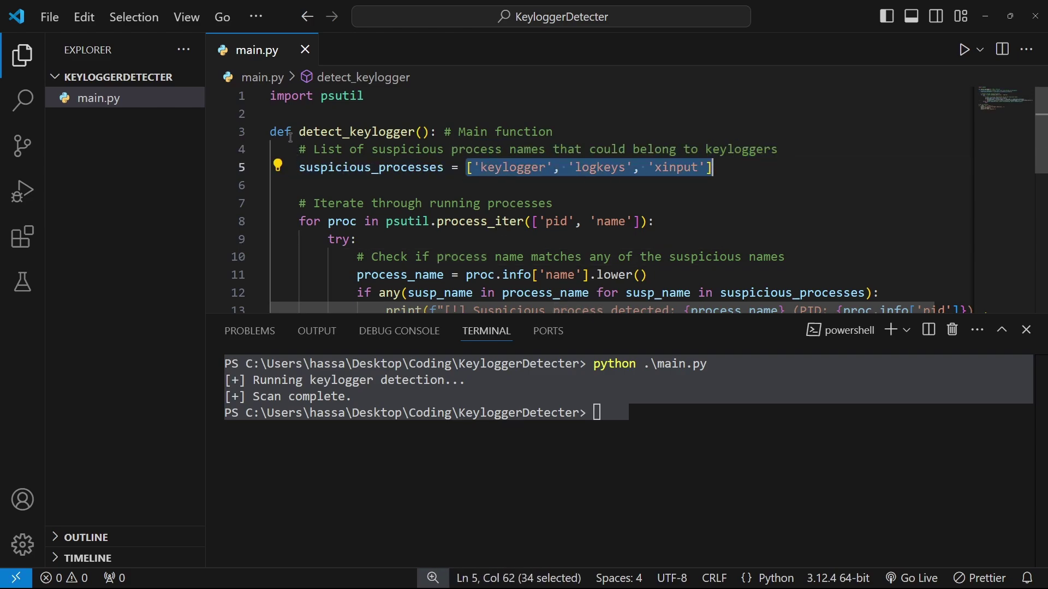
left_click(372, 205)
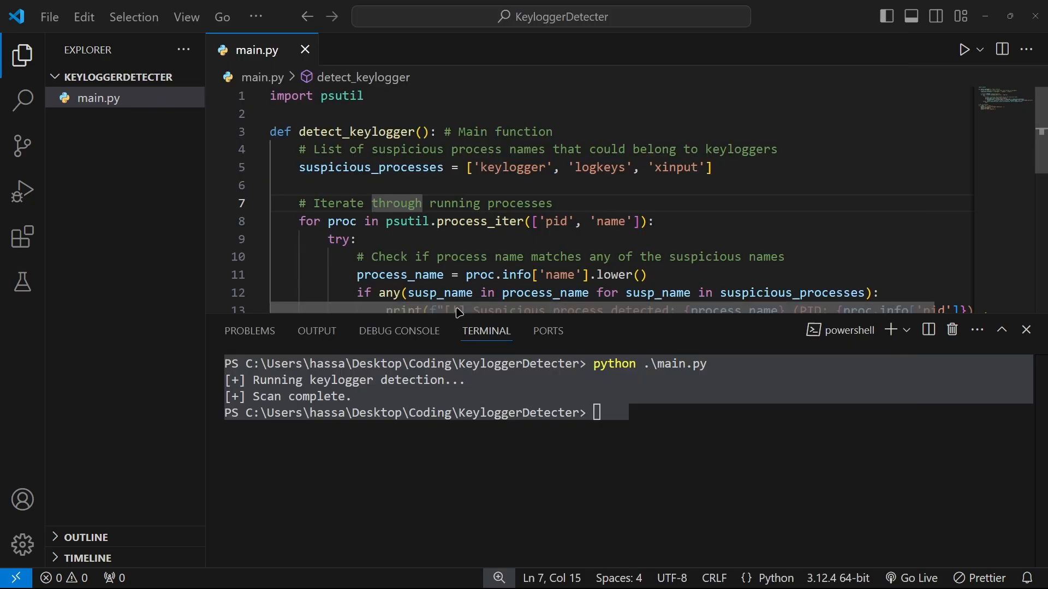
Drag the panel divider down so the terminal shrinks and more of main.py shows.
left_click_drag(453, 314, 452, 434)
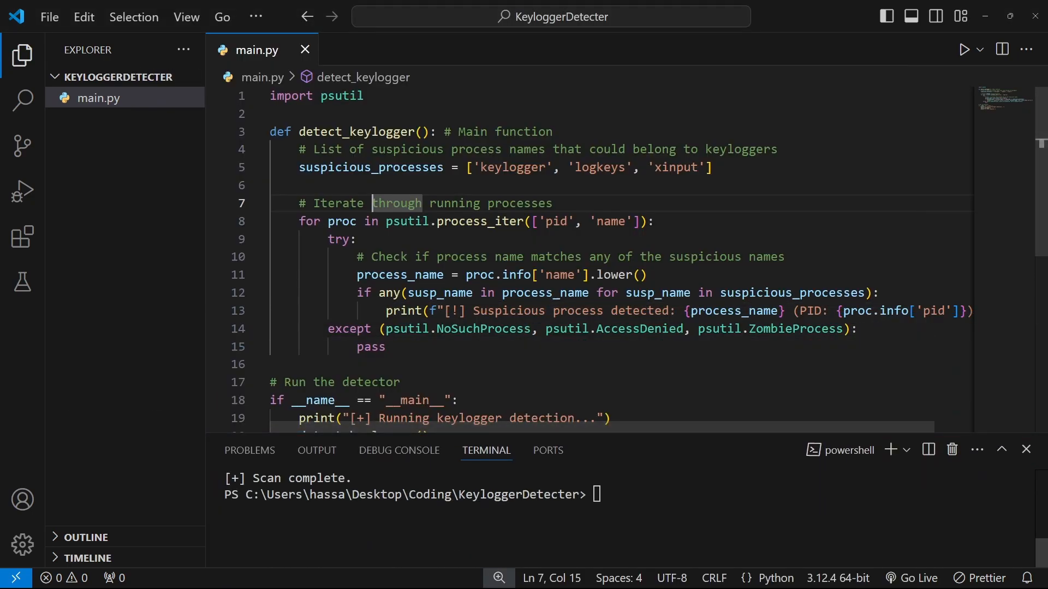